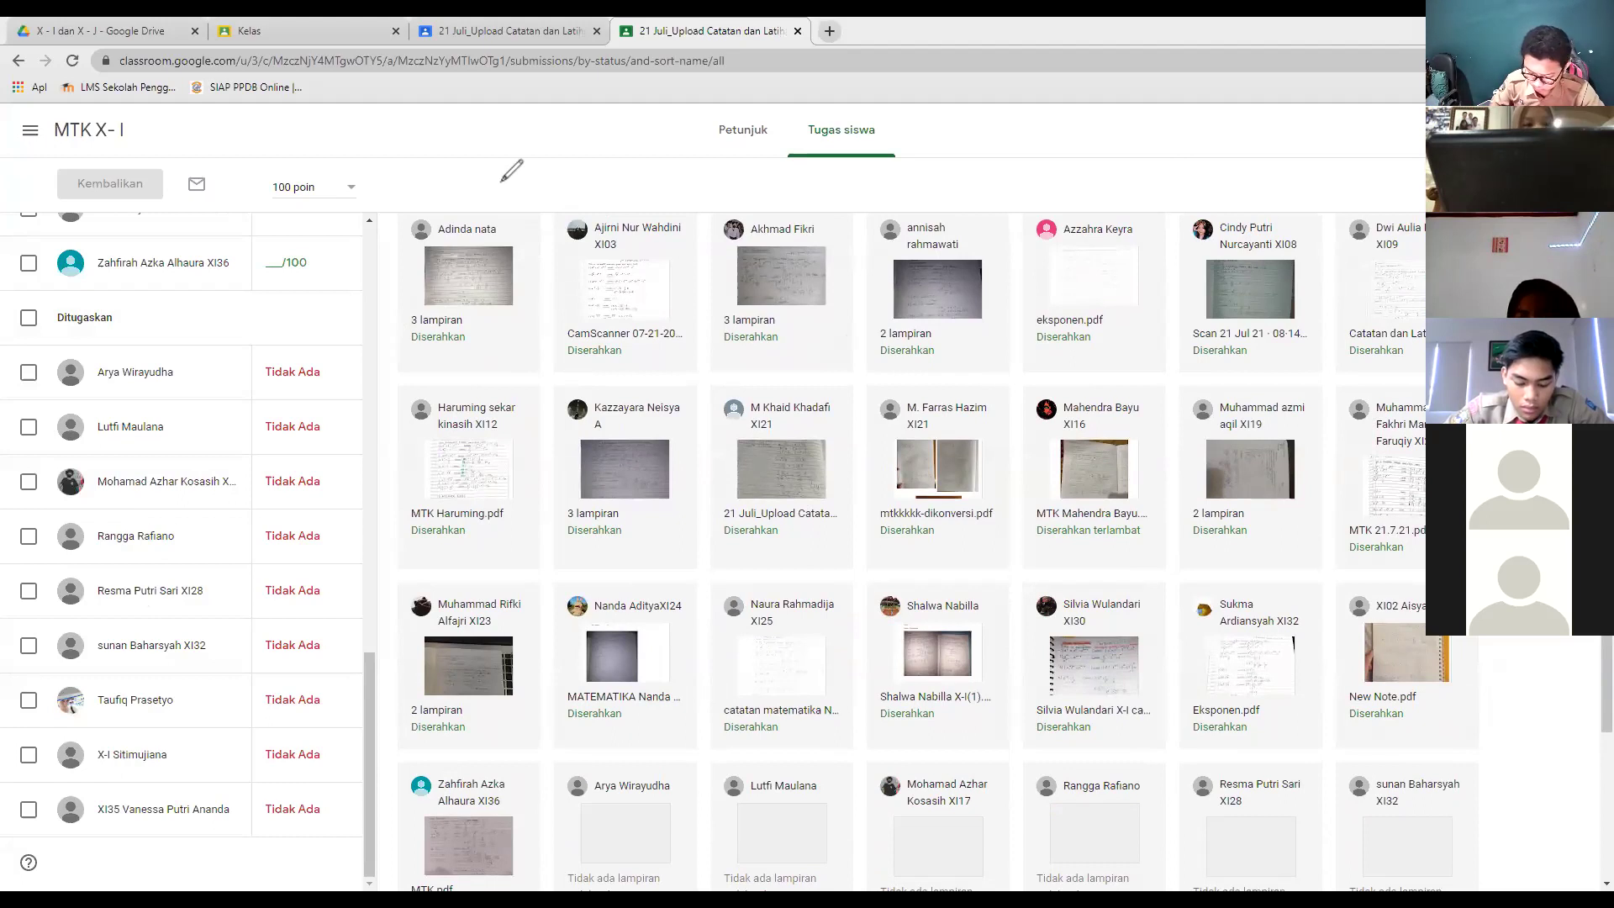
Step: Draw red check marks with the annotation pen above the first, second, fifth, sixth and seventh student cards in the first visible row
left_click_drag(507, 190, 559, 171)
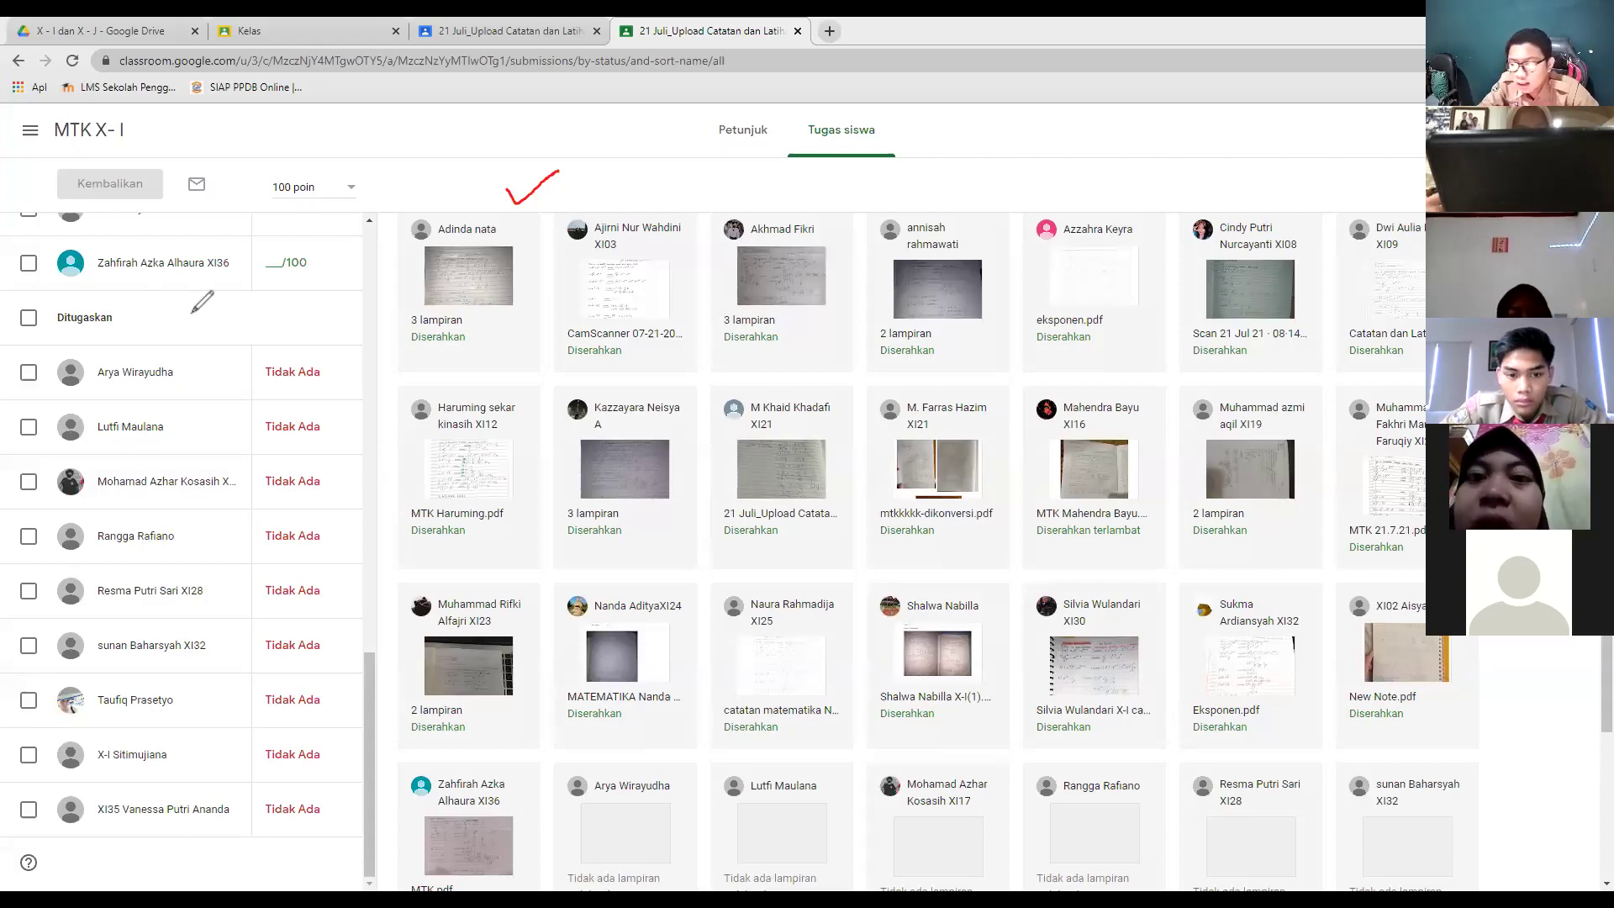
mouse_move(642, 187)
left_mouse_down()
mouse_move(658, 203)
mouse_move(727, 159)
left_mouse_up()
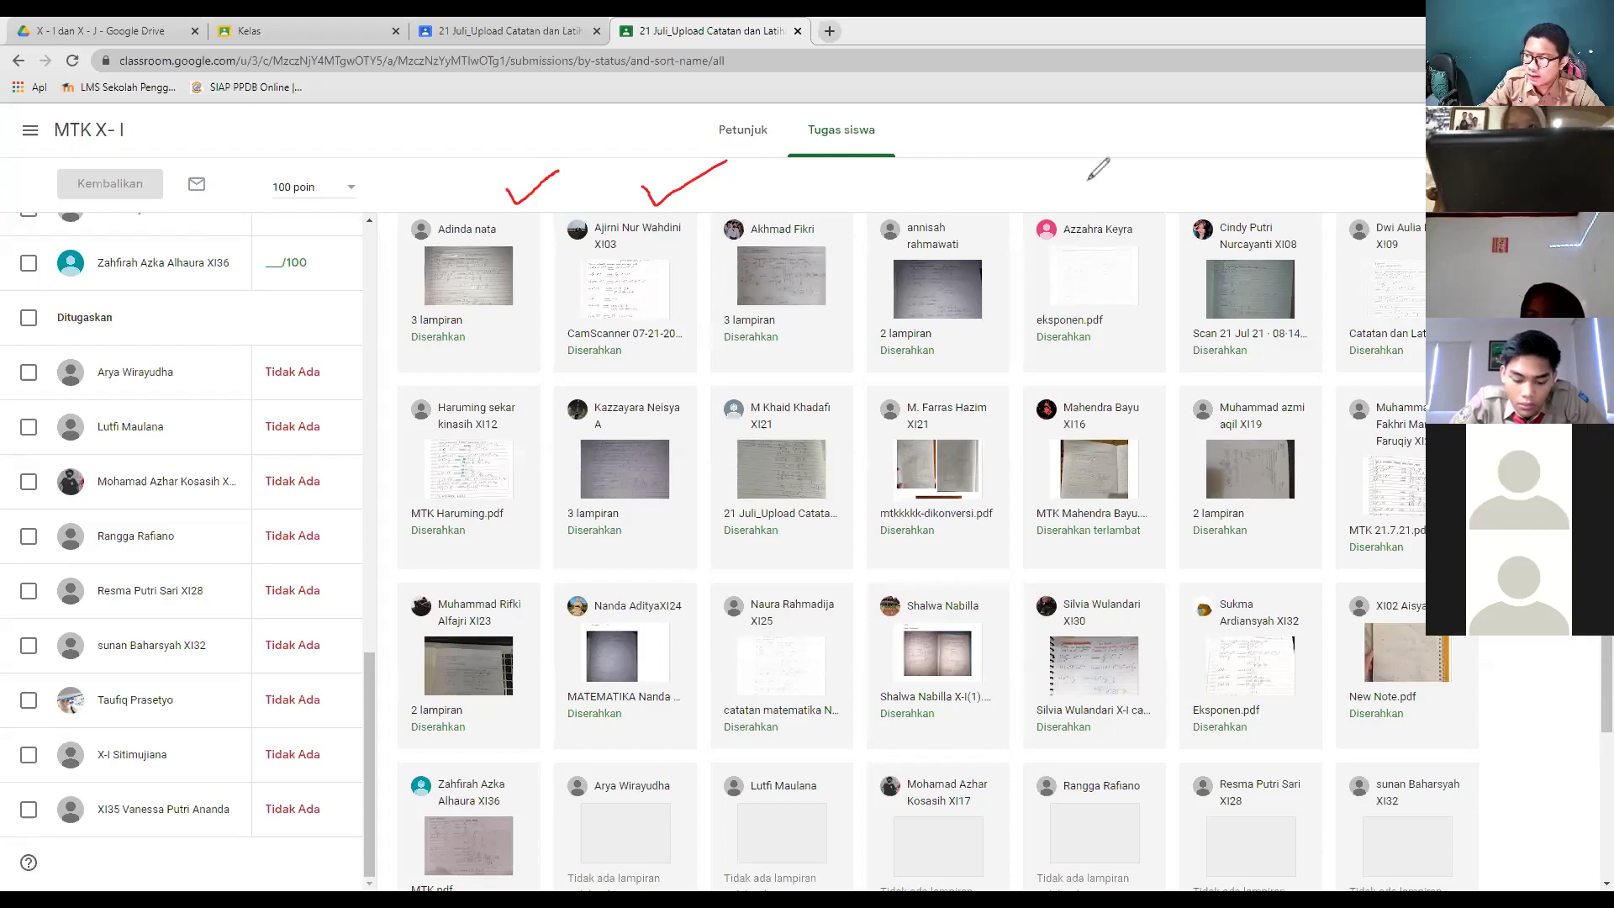
left_click_drag(1082, 178, 1126, 164)
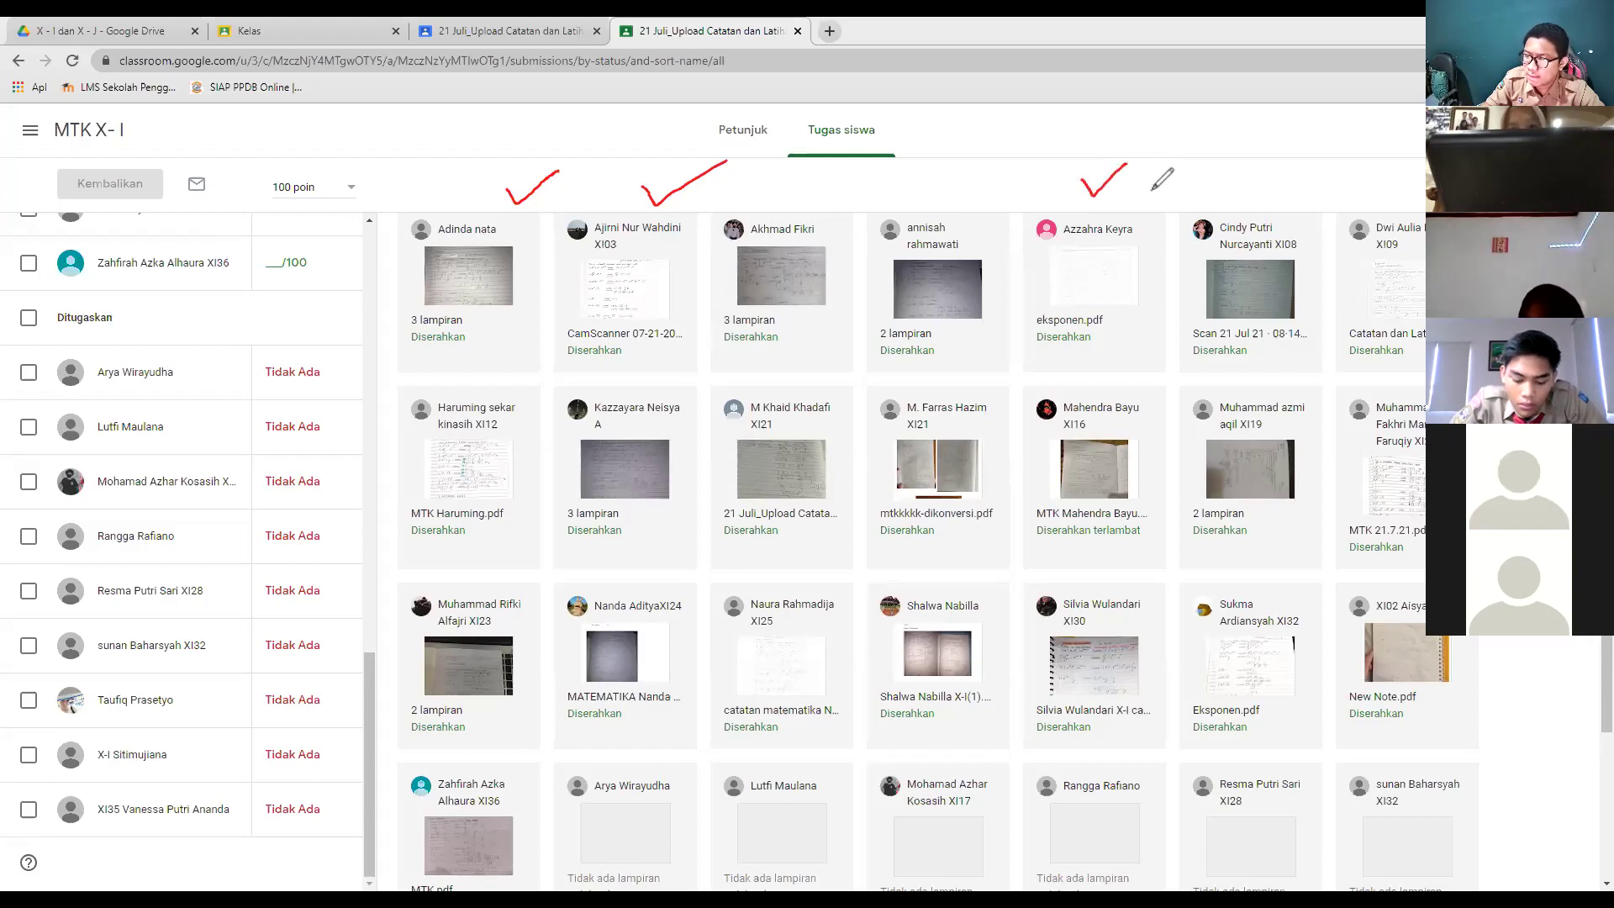
left_click_drag(1228, 195, 1279, 171)
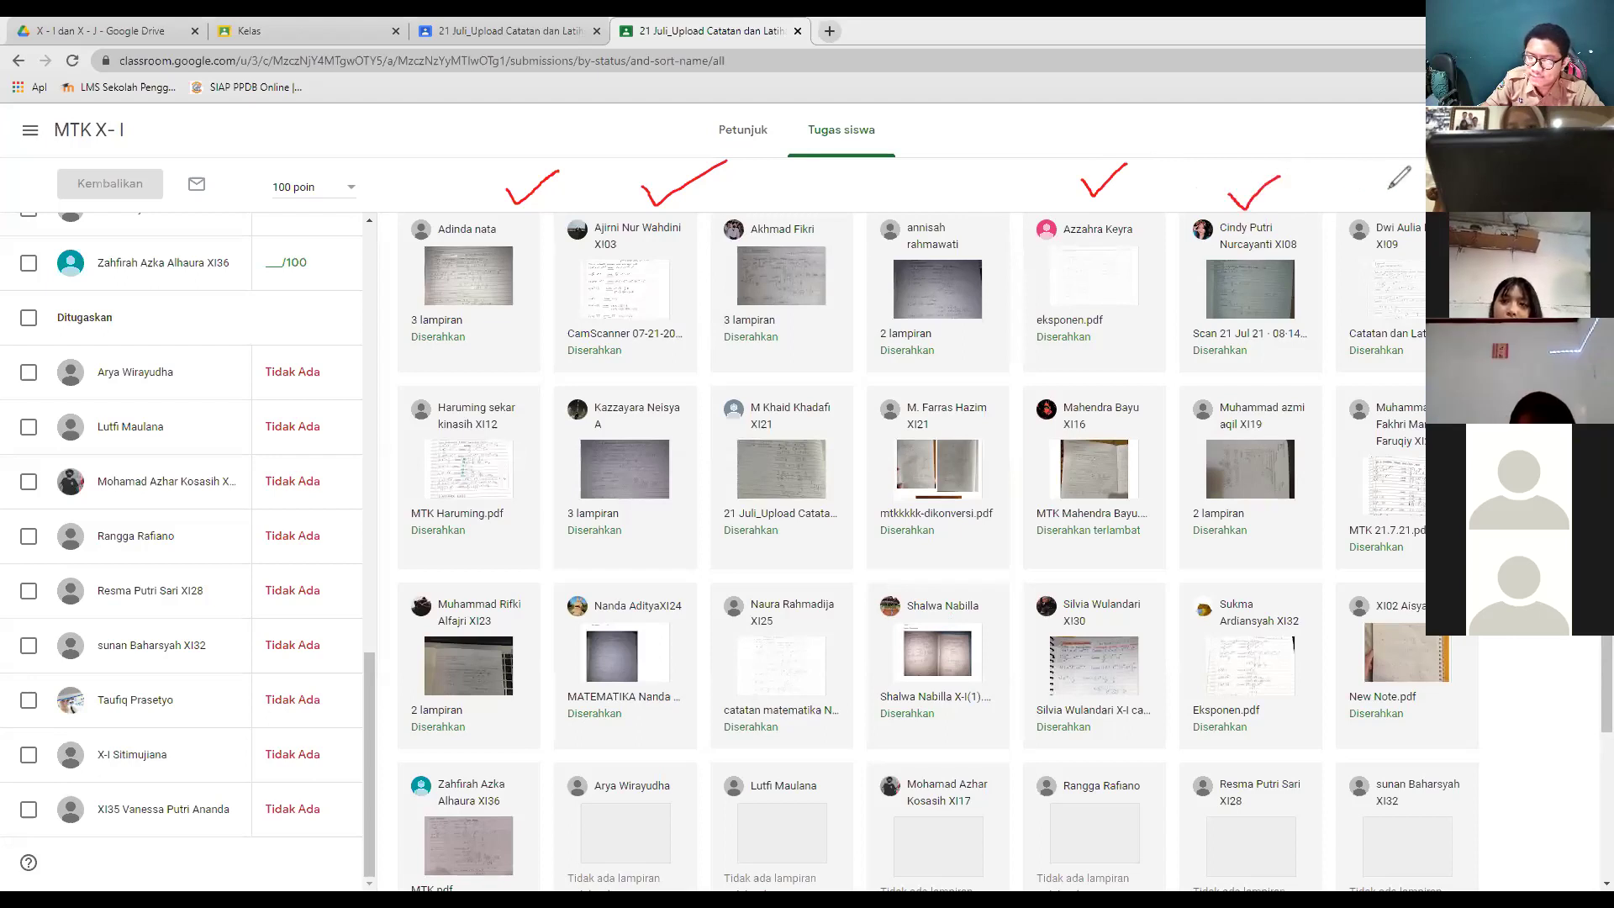
left_click_drag(1394, 198, 1427, 186)
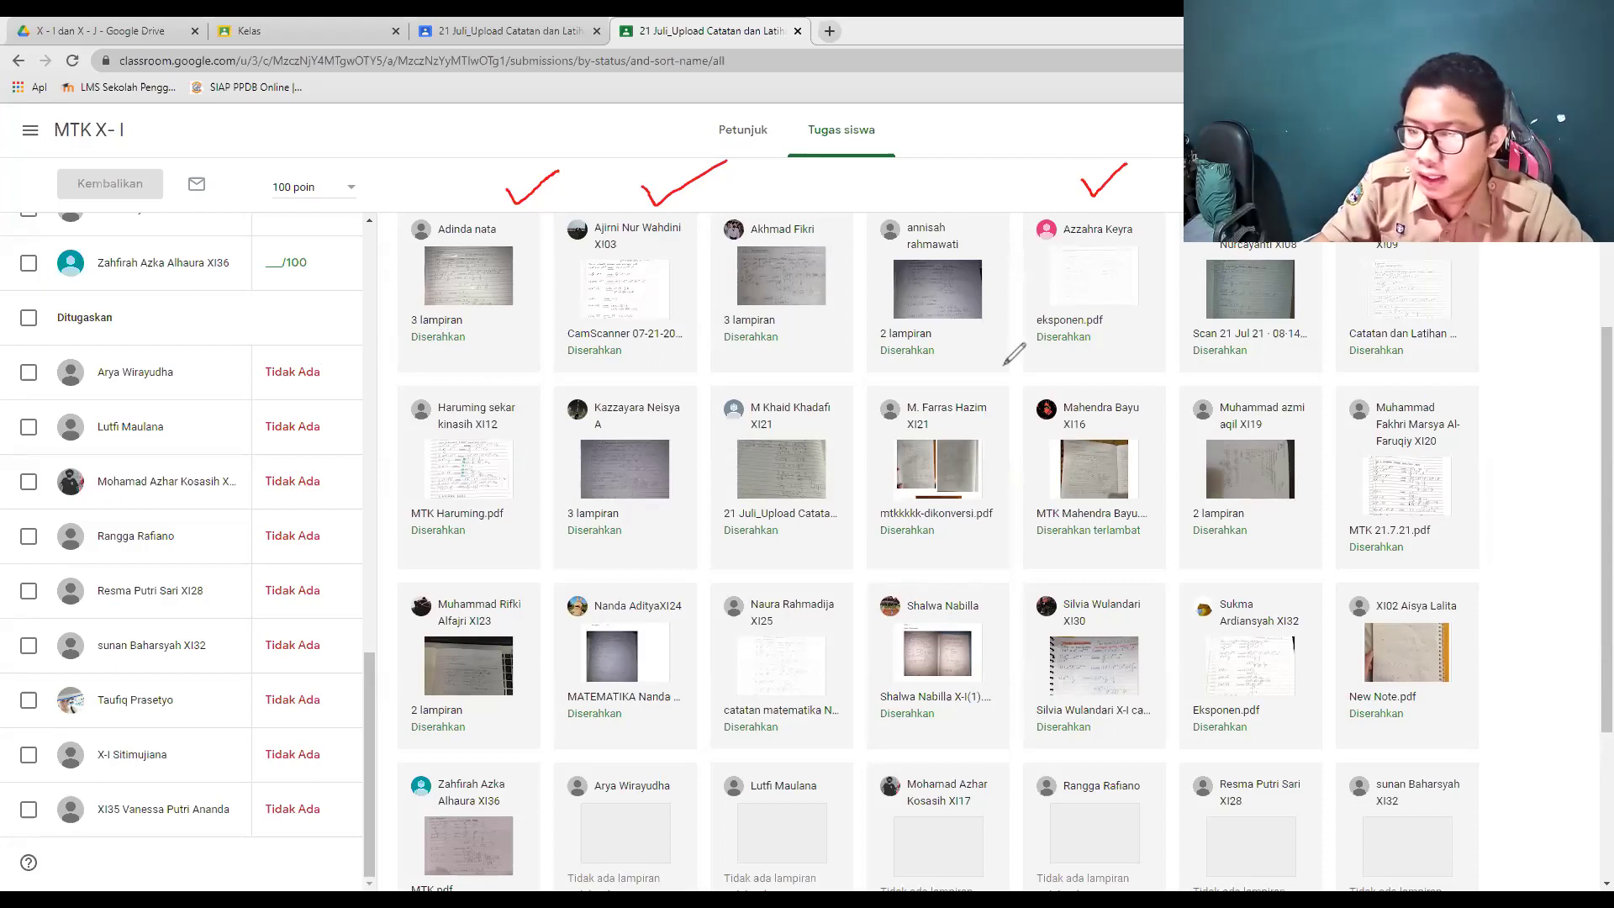
Step: Draw a red check mark above each of the seven student cards in the second visible row
left_click(463, 375)
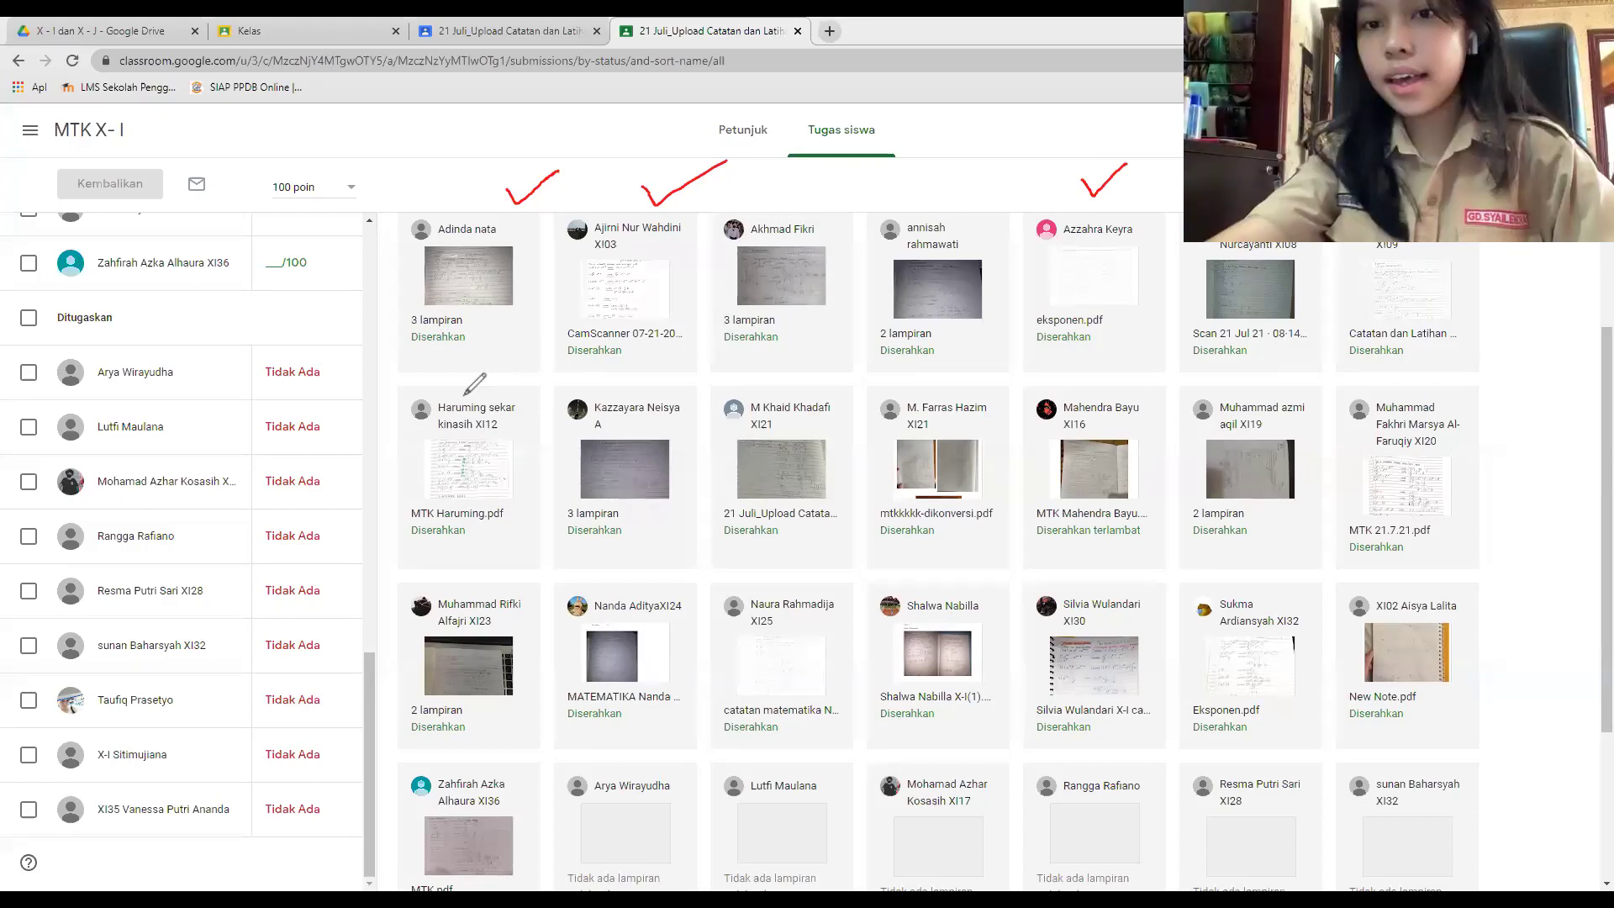
left_click_drag(464, 375, 557, 353)
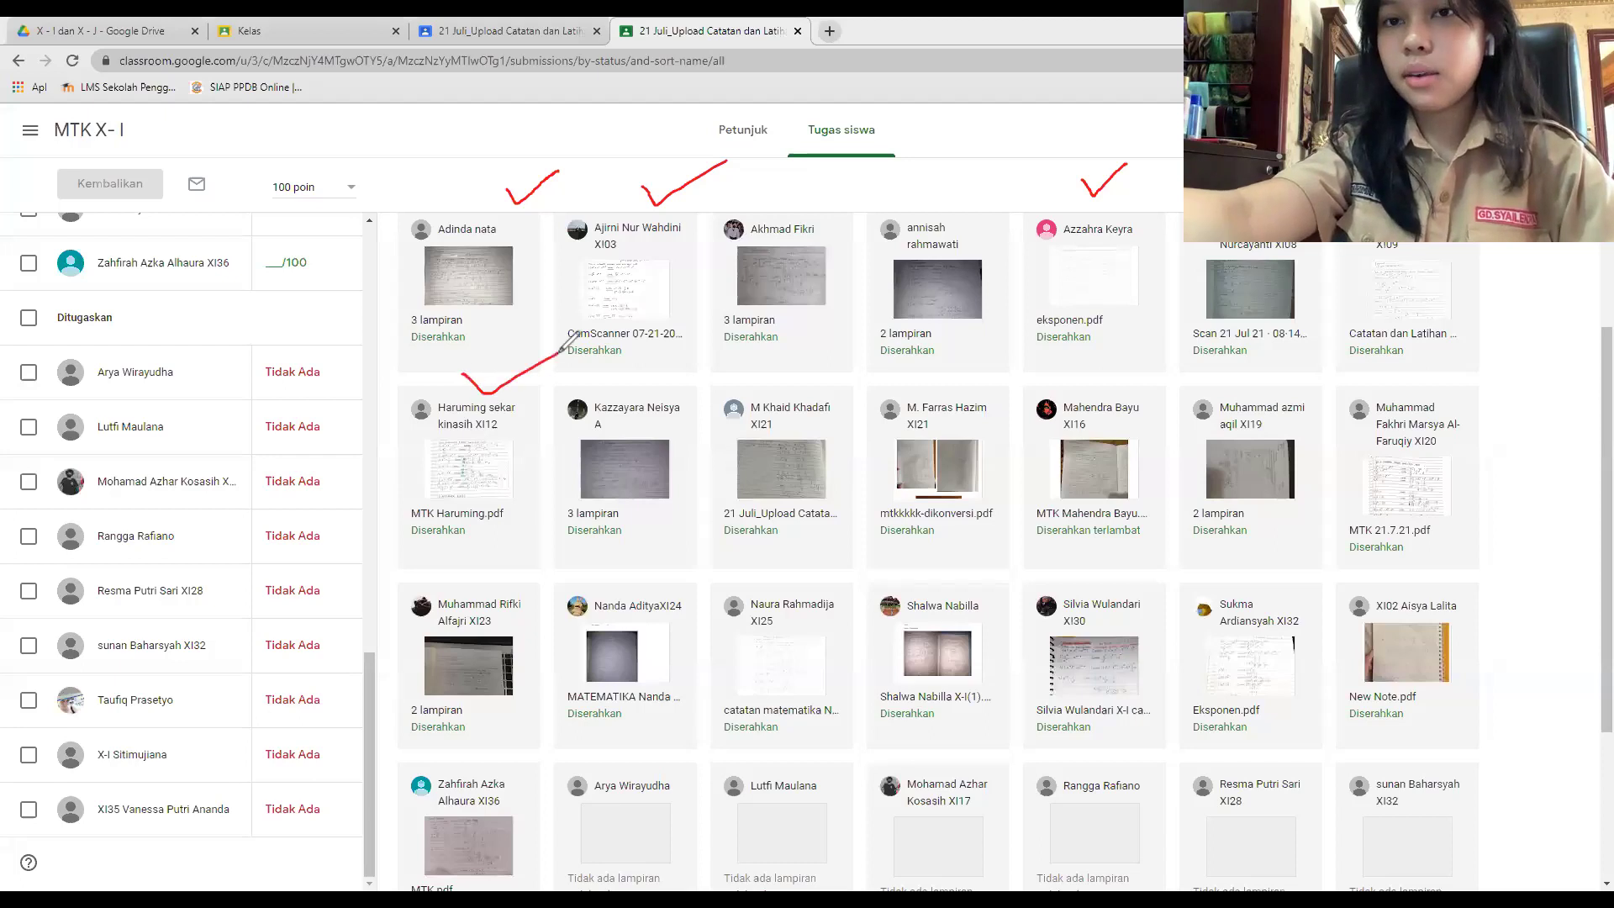
left_click_drag(638, 383, 688, 382)
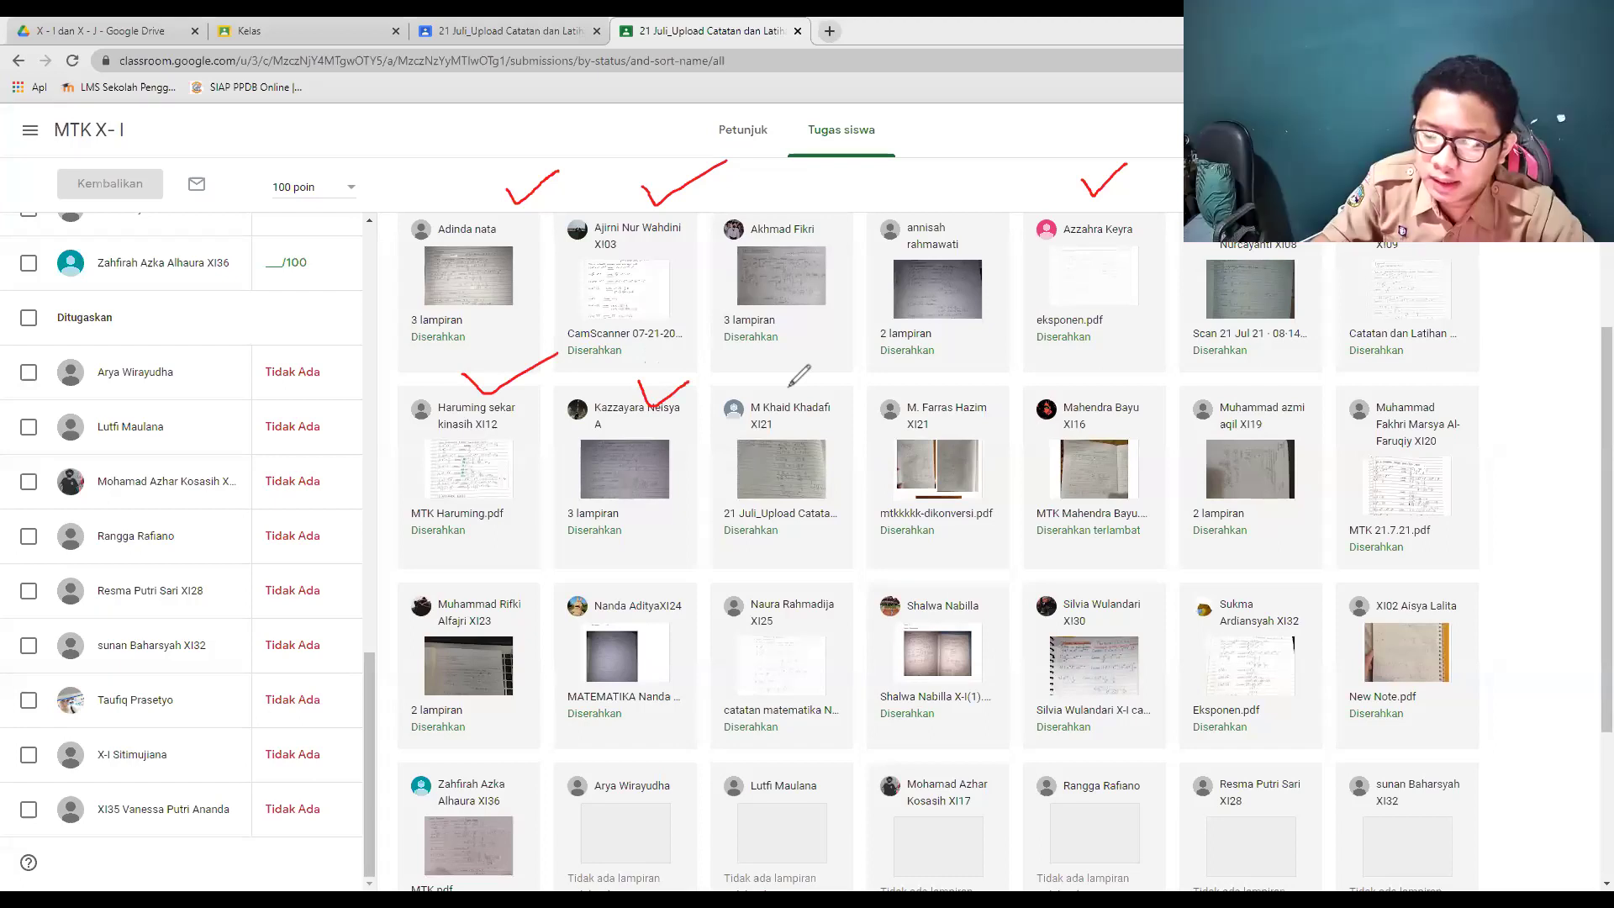
mouse_move(788, 386)
left_mouse_down()
mouse_move(806, 402)
mouse_move(834, 372)
left_mouse_up()
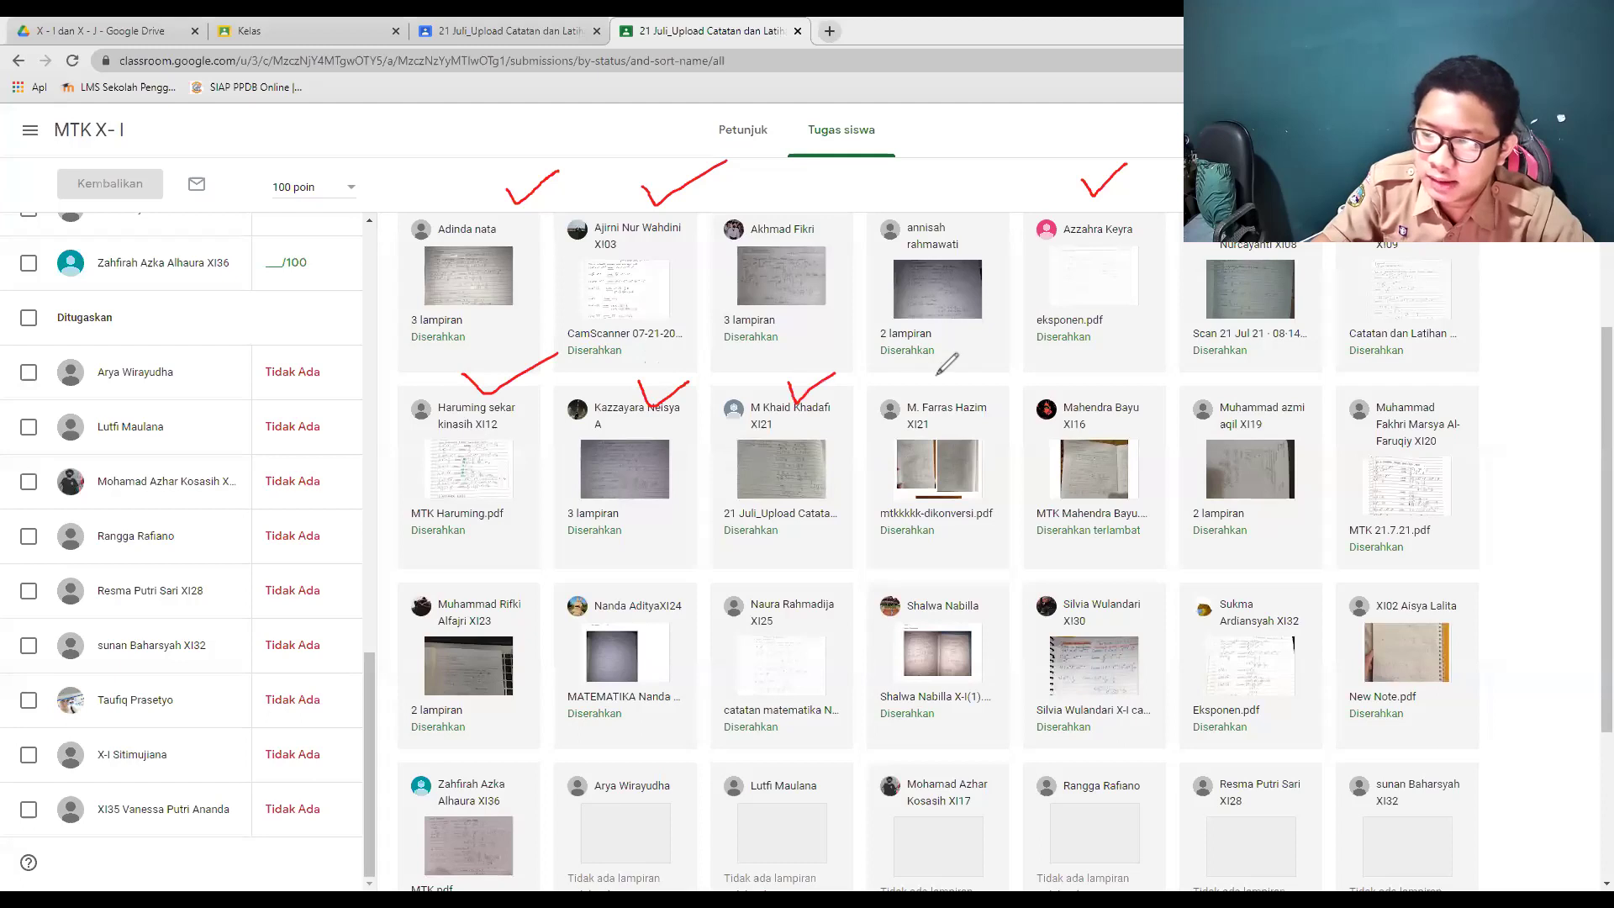
mouse_move(938, 375)
left_mouse_down()
mouse_move(949, 403)
mouse_move(985, 373)
left_mouse_up()
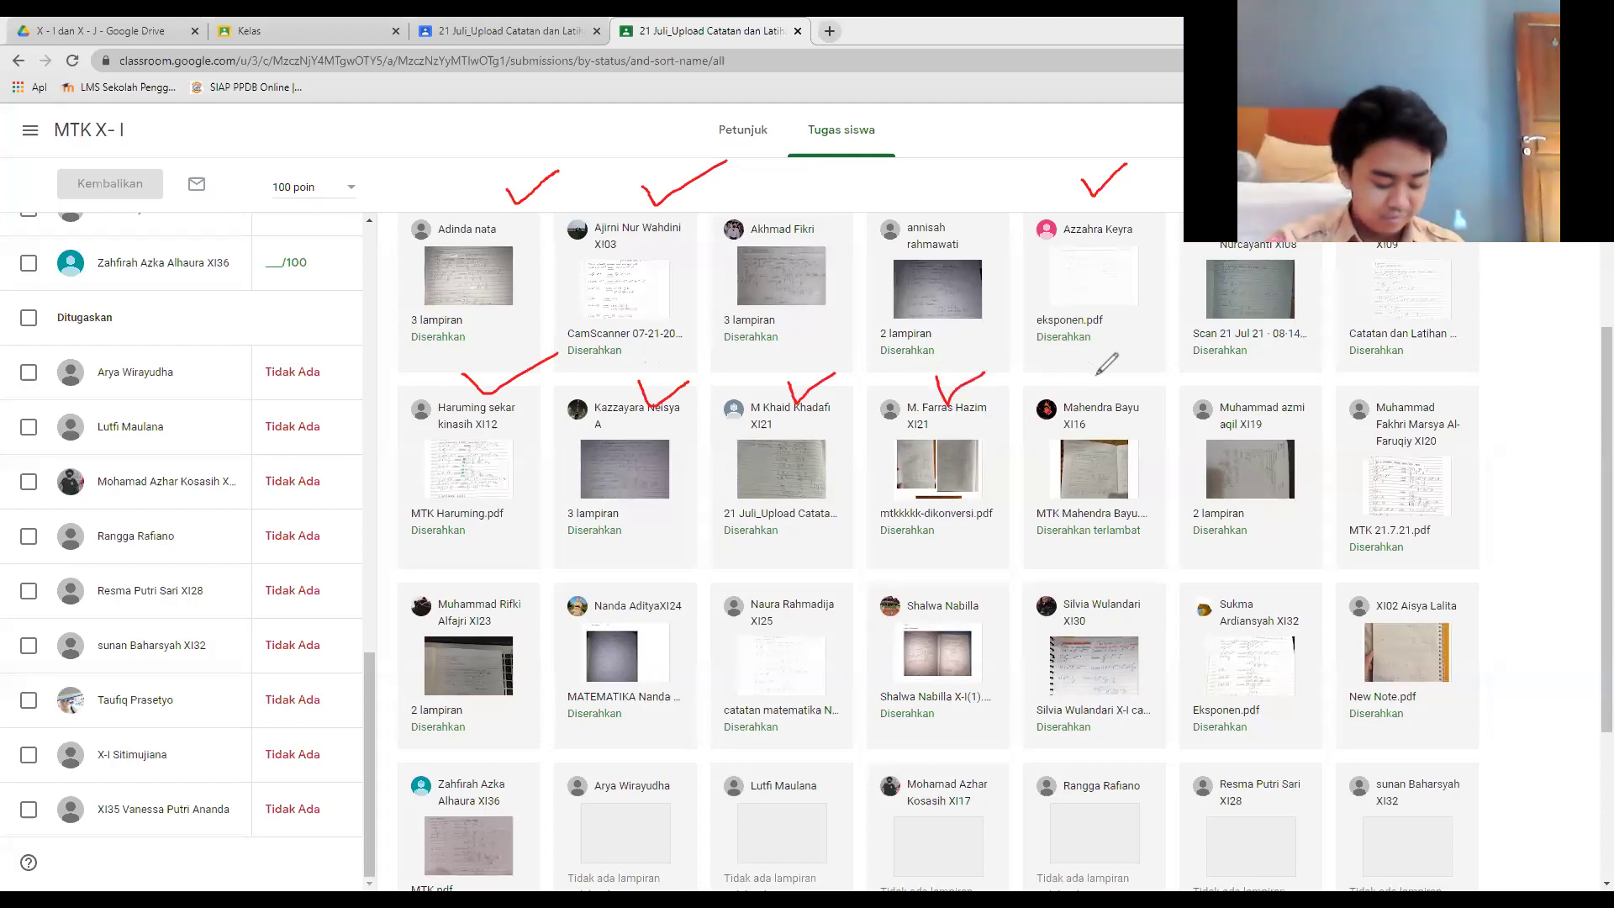
left_click_drag(1096, 375, 1150, 353)
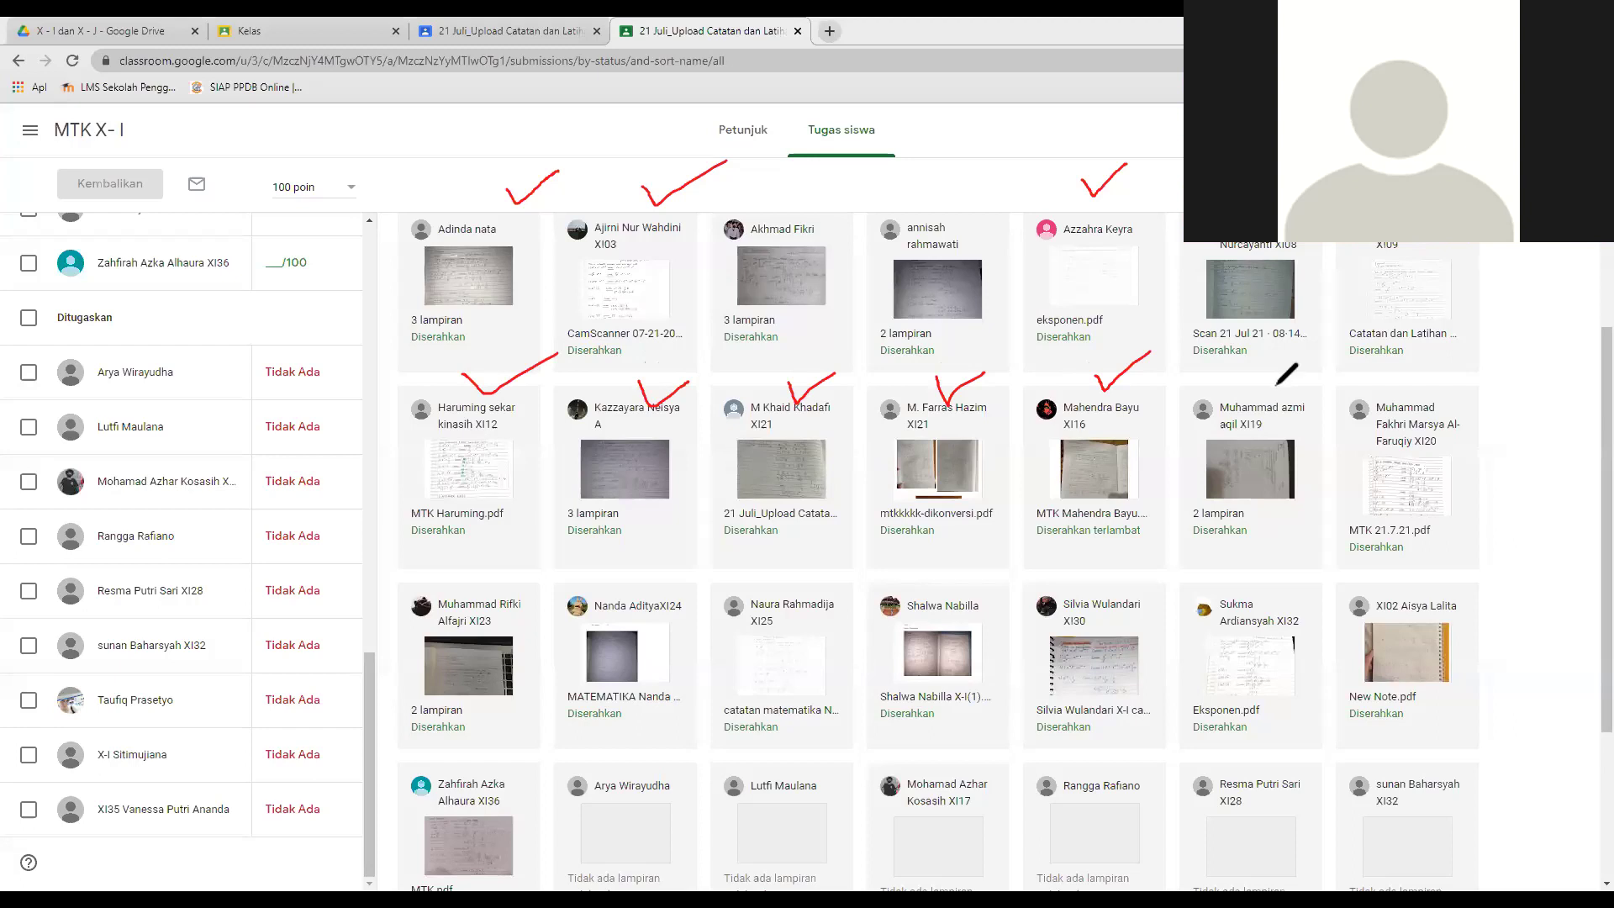
mouse_move(1253, 380)
left_mouse_down()
mouse_move(1263, 396)
mouse_move(1300, 371)
left_mouse_up()
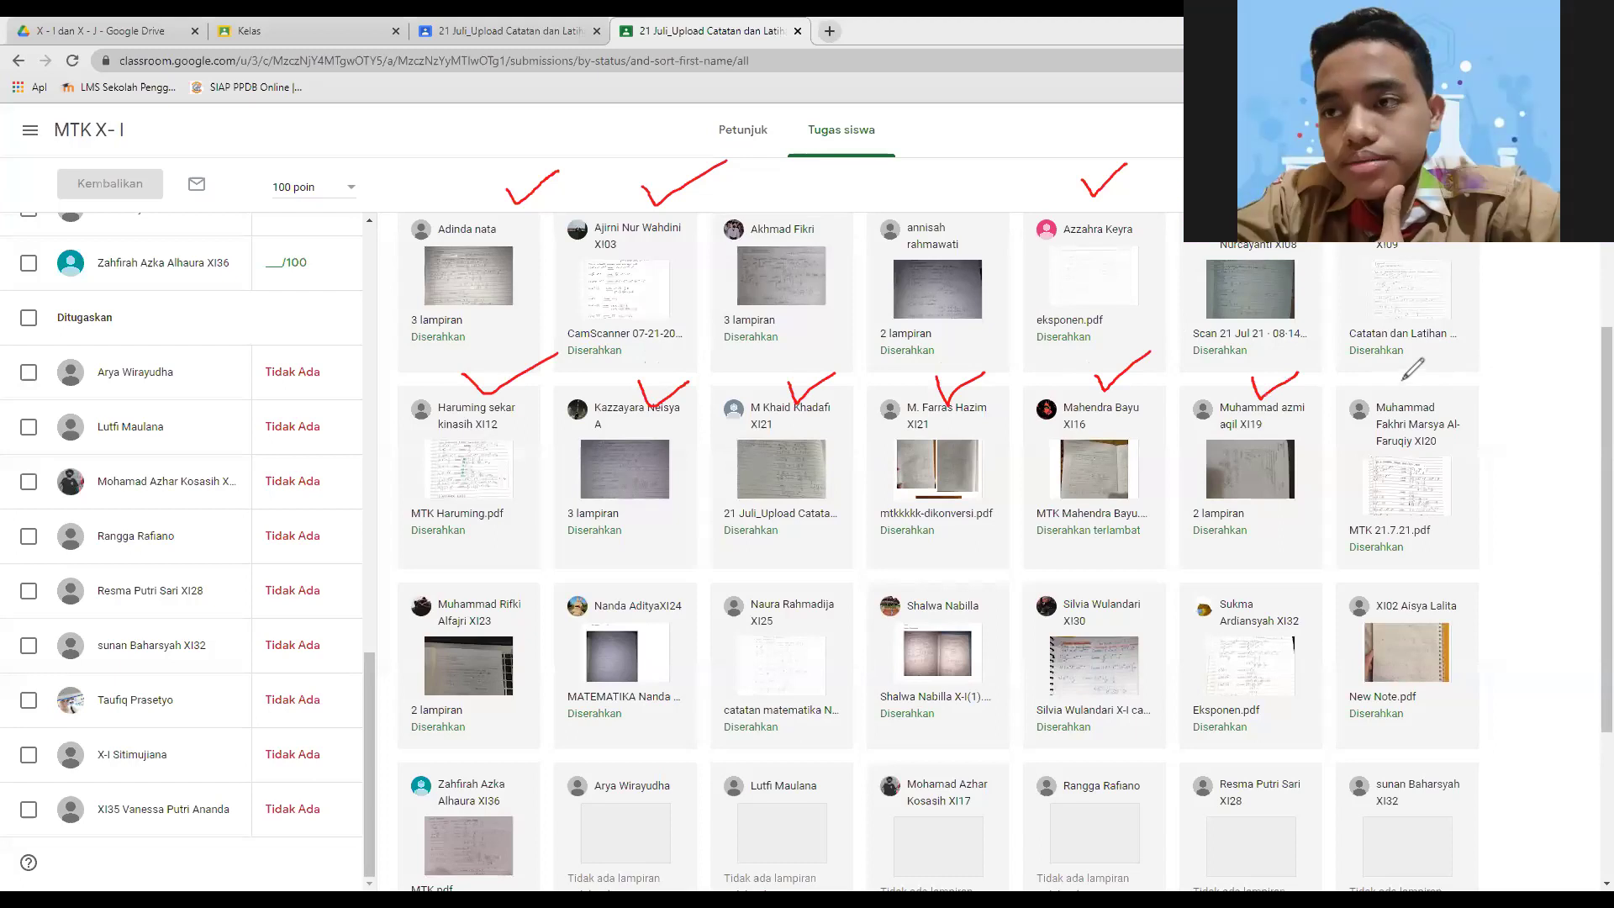
left_click_drag(1402, 370, 1483, 338)
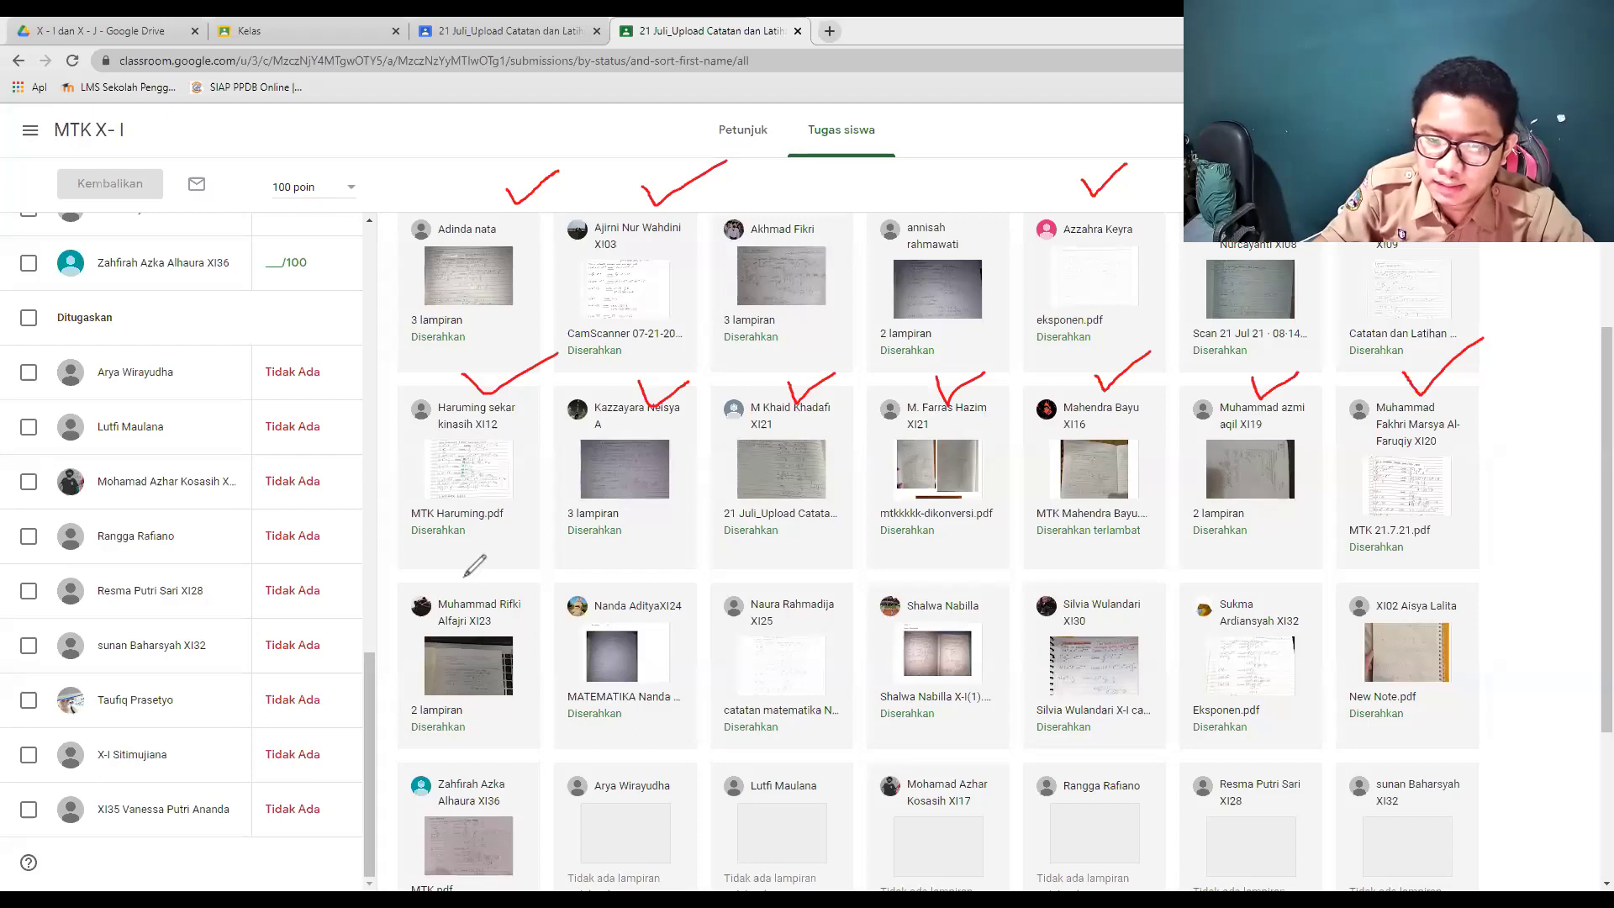
Step: Annotate the third row of student cards: "i" on the third, "S" on the fourth and check marks on the other five
left_click_drag(465, 574, 540, 547)
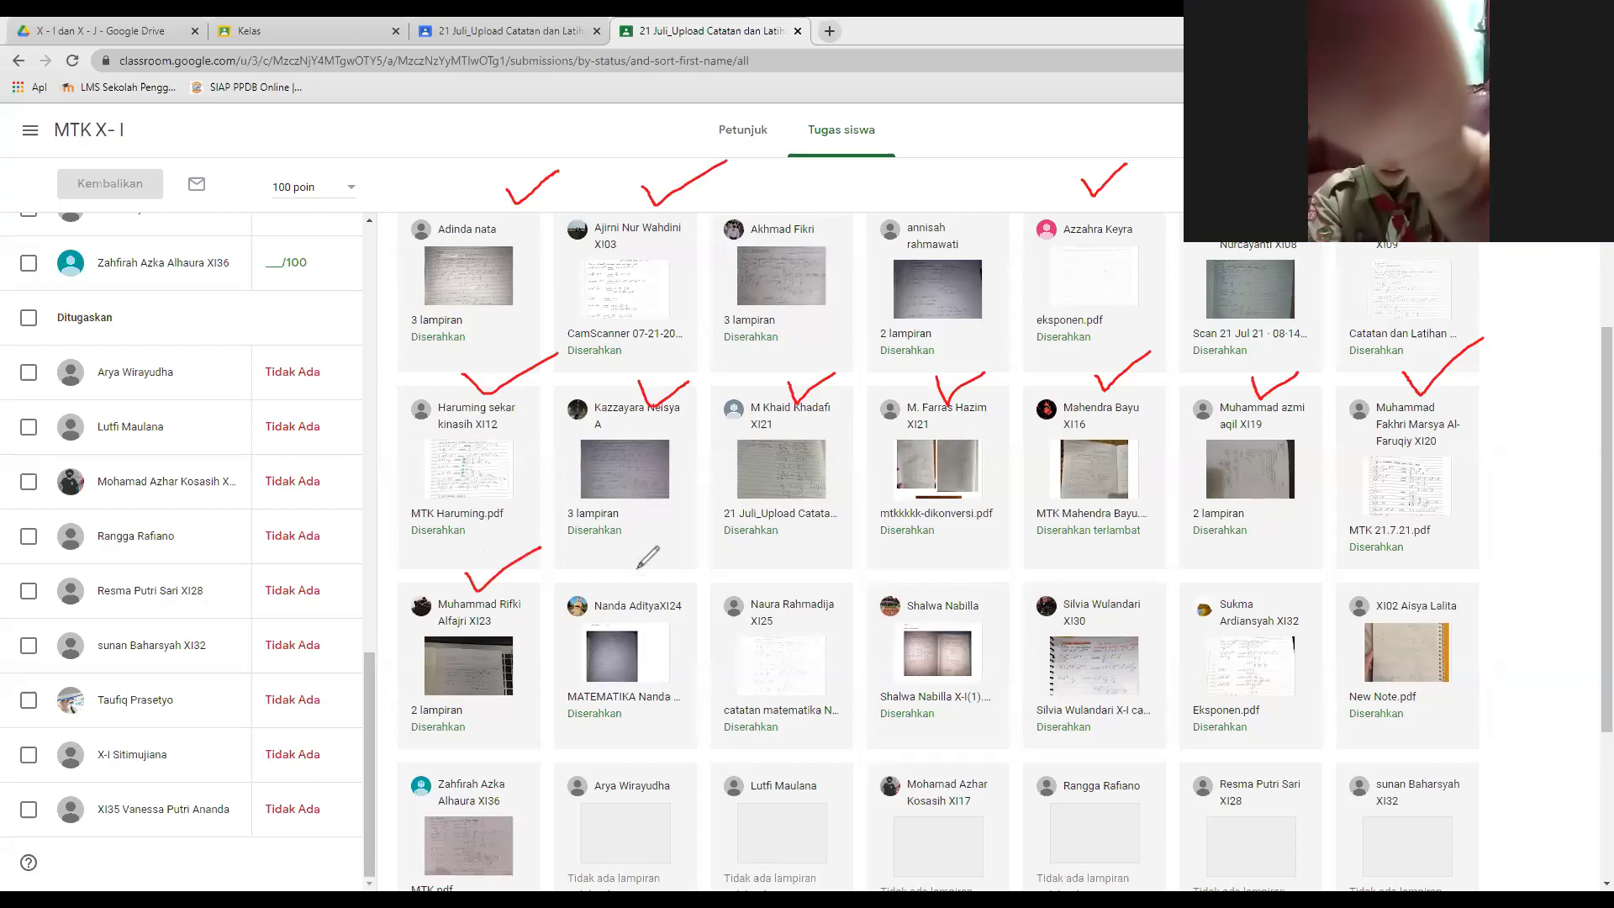
left_click_drag(633, 561, 696, 554)
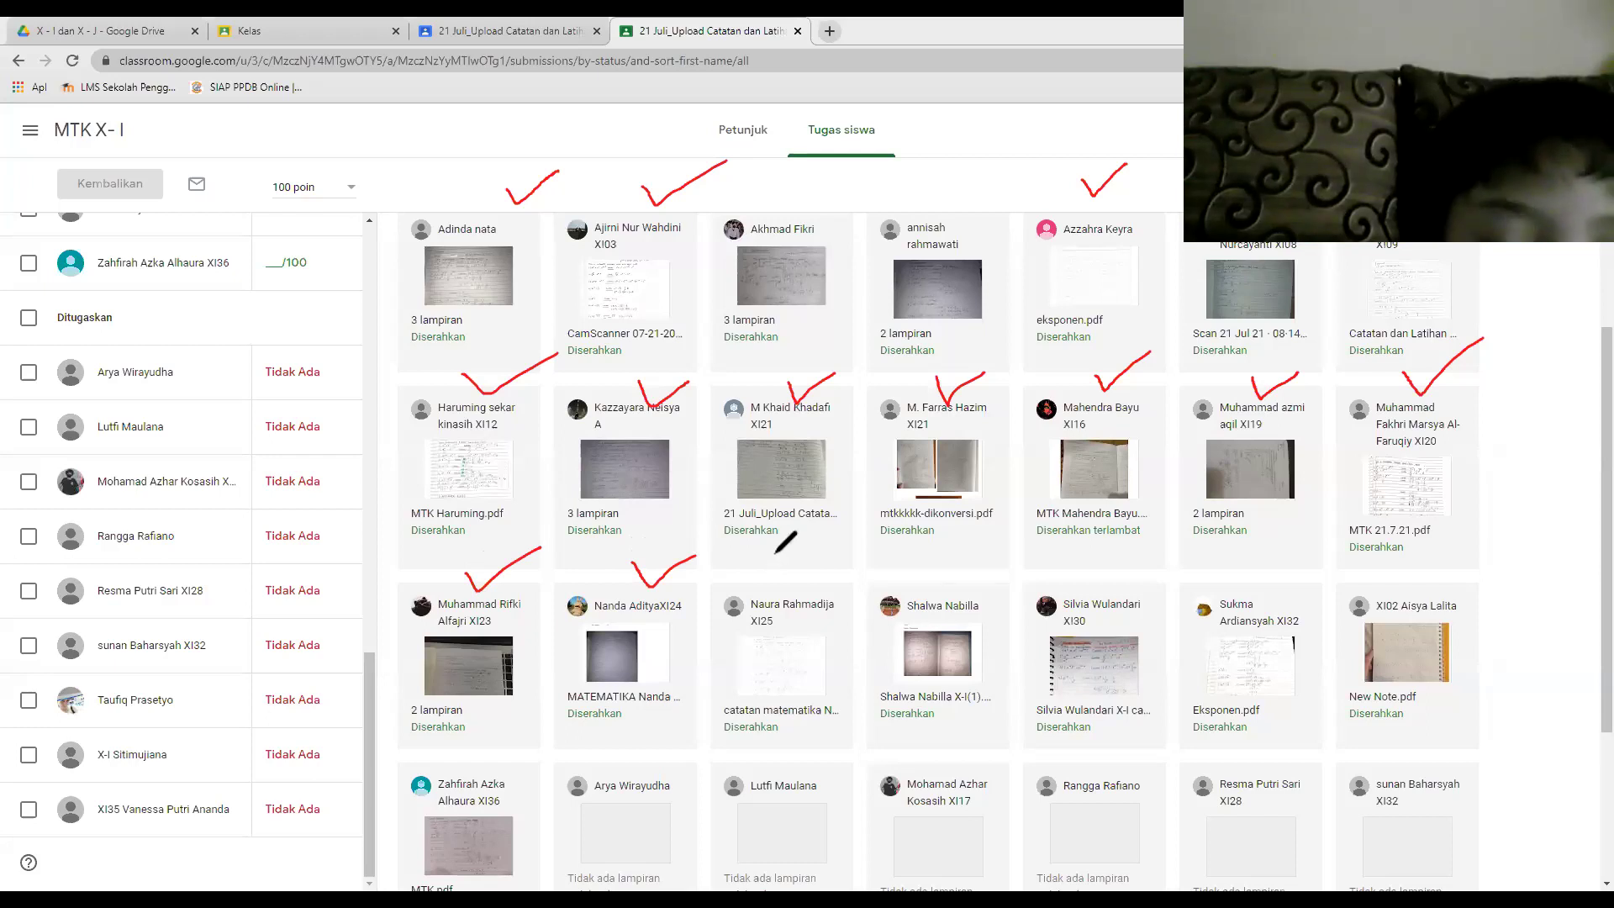
left_click_drag(773, 556, 772, 585)
left_click(774, 539)
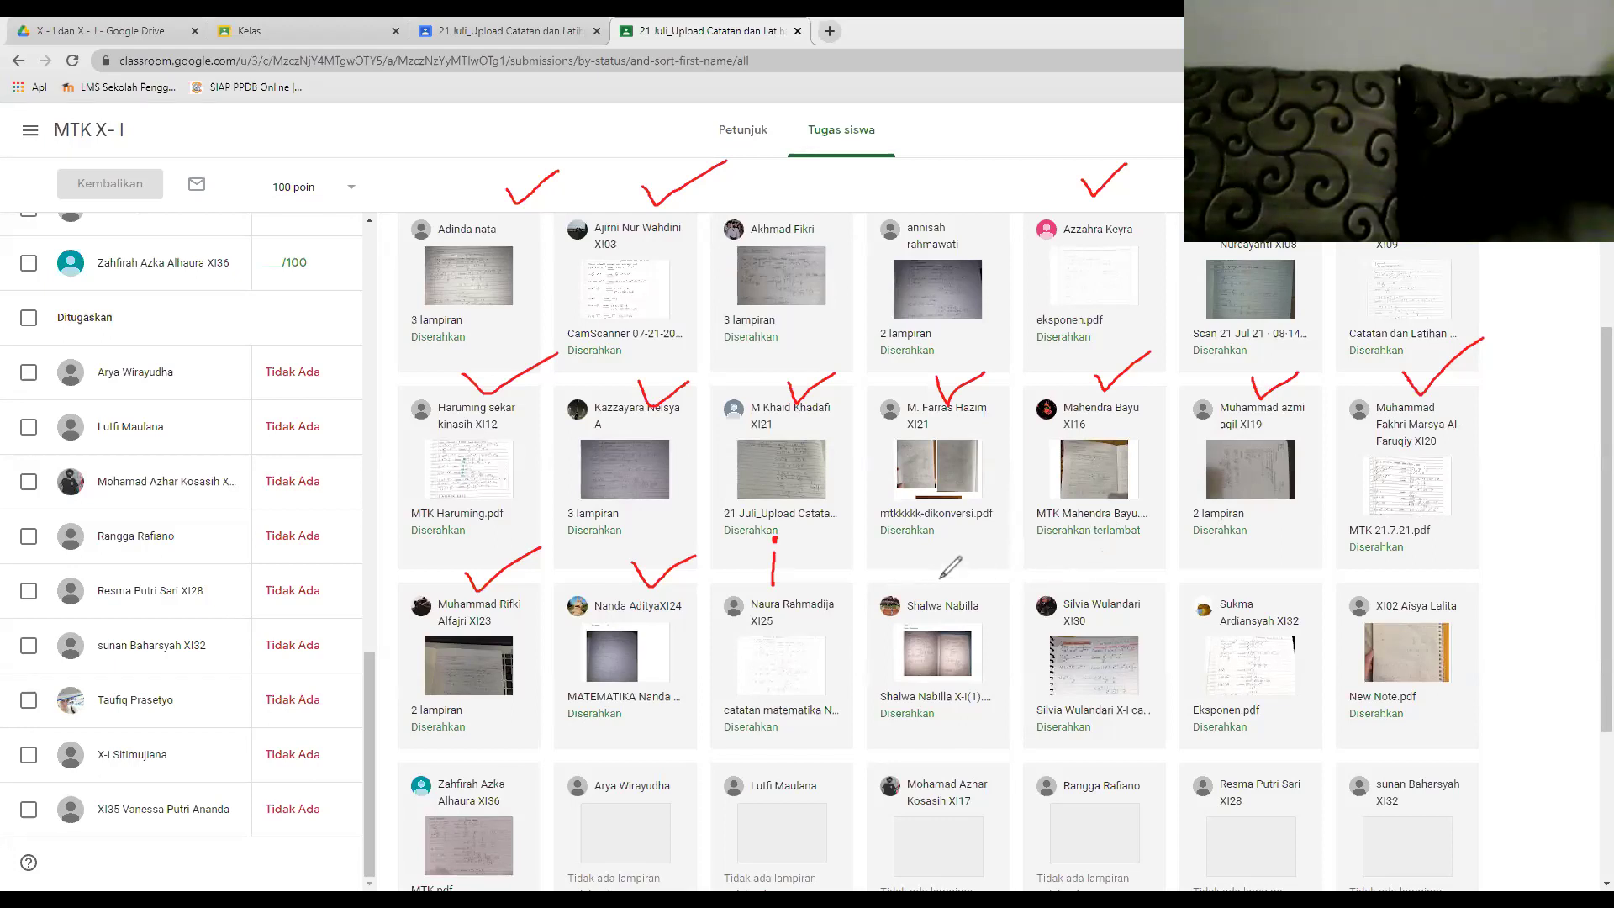
mouse_move(956, 537)
left_mouse_down()
mouse_move(928, 543)
mouse_move(965, 553)
mouse_move(925, 570)
left_mouse_up()
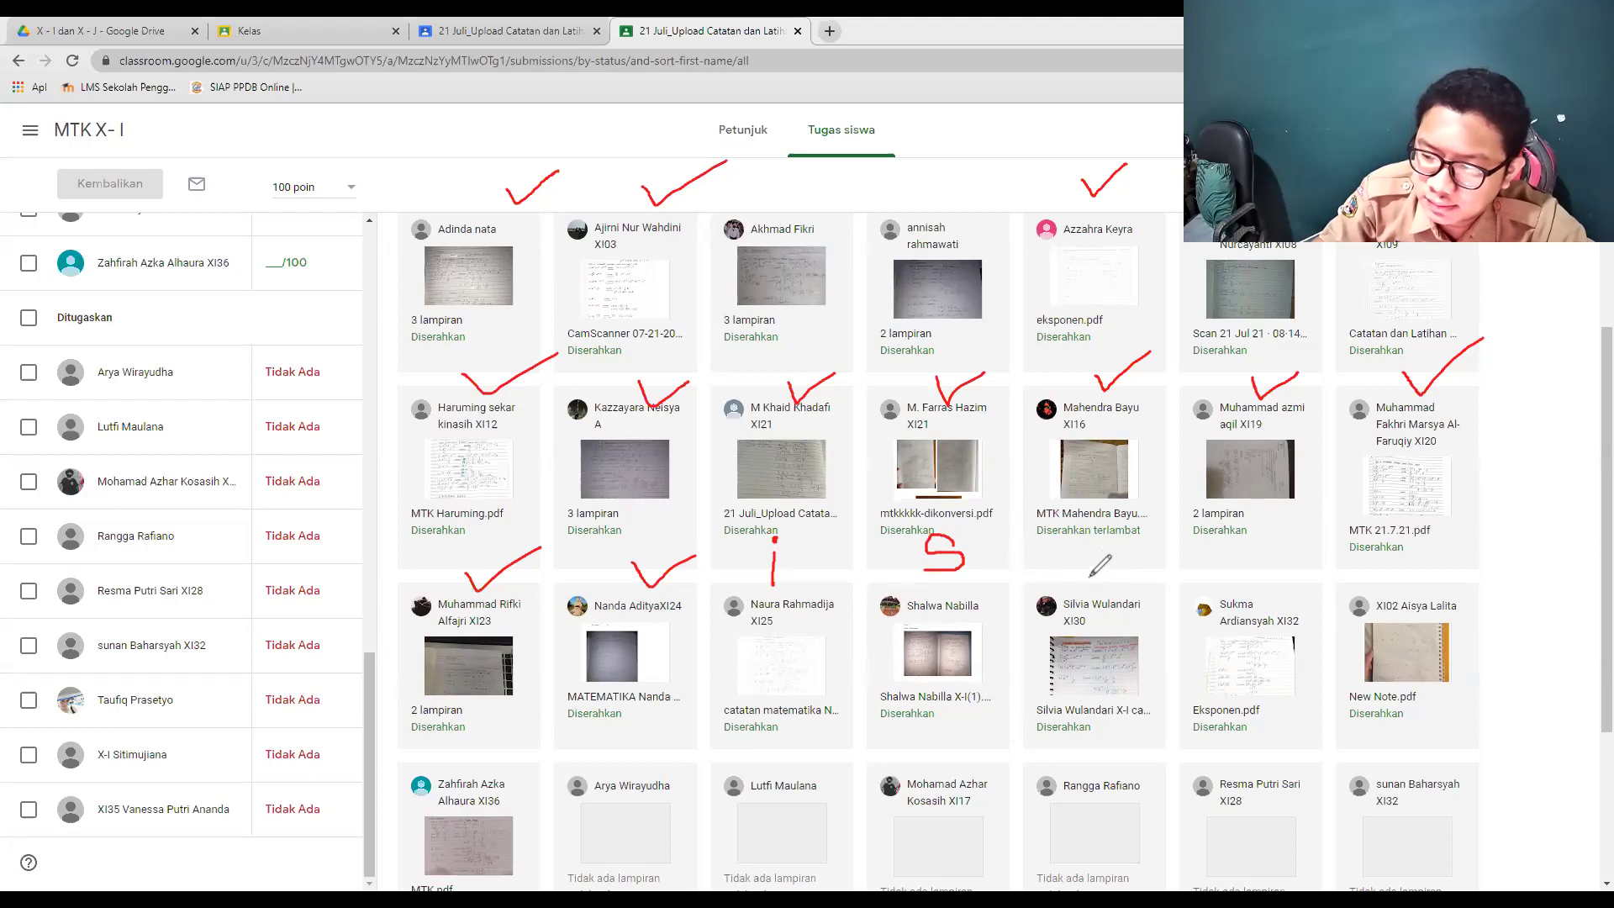
left_click_drag(1085, 571, 1133, 551)
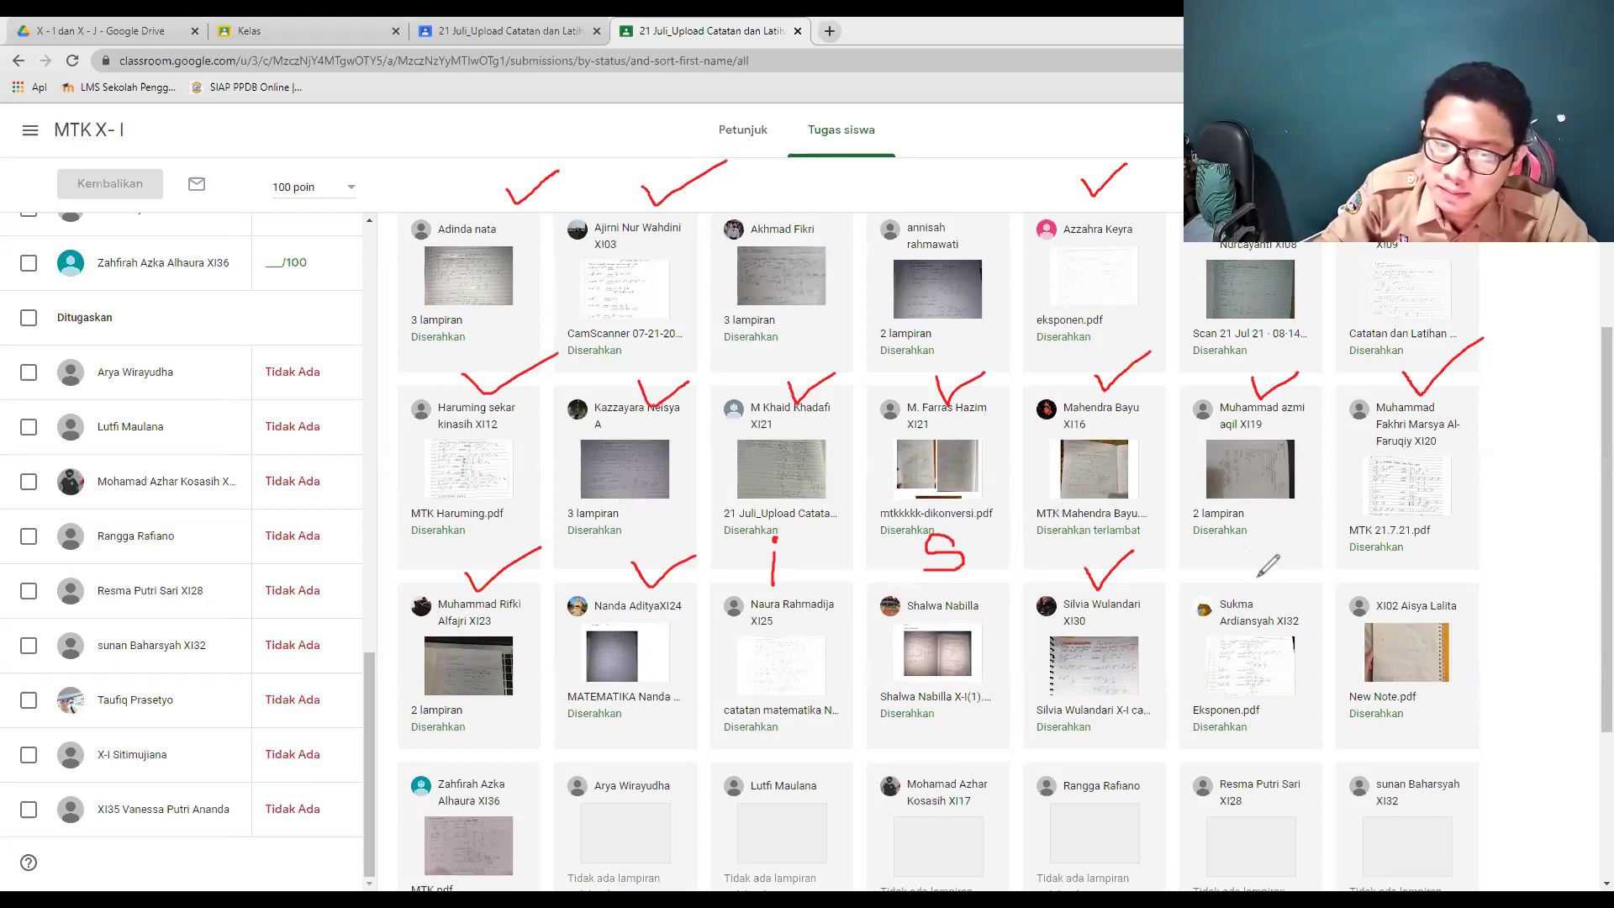
left_click_drag(1233, 564, 1280, 559)
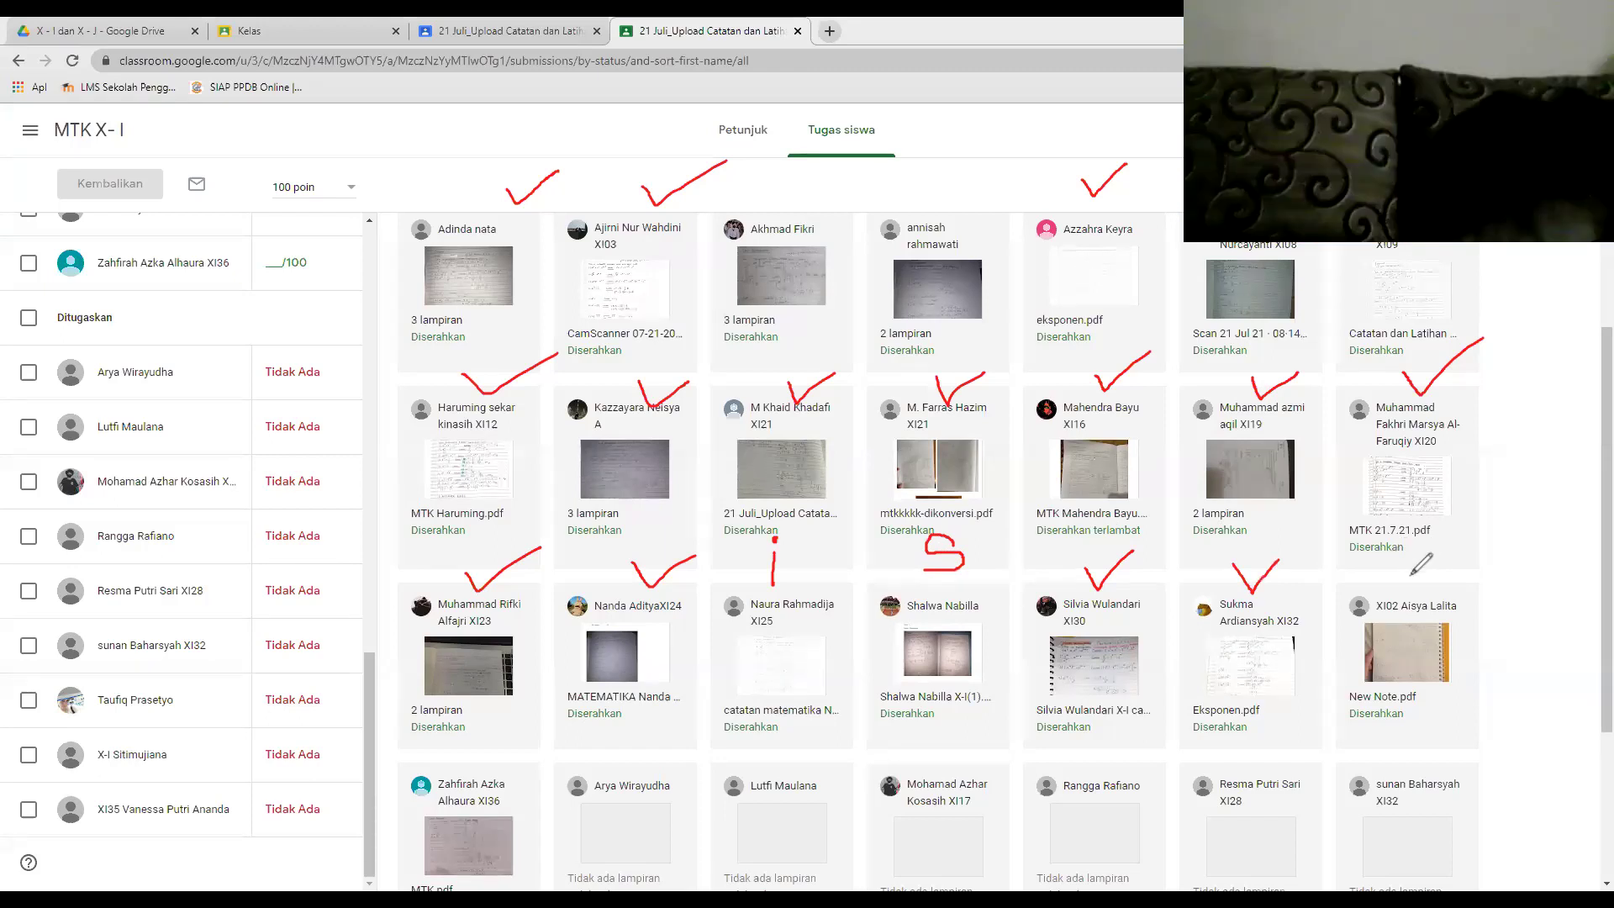
left_click_drag(1412, 577, 1442, 565)
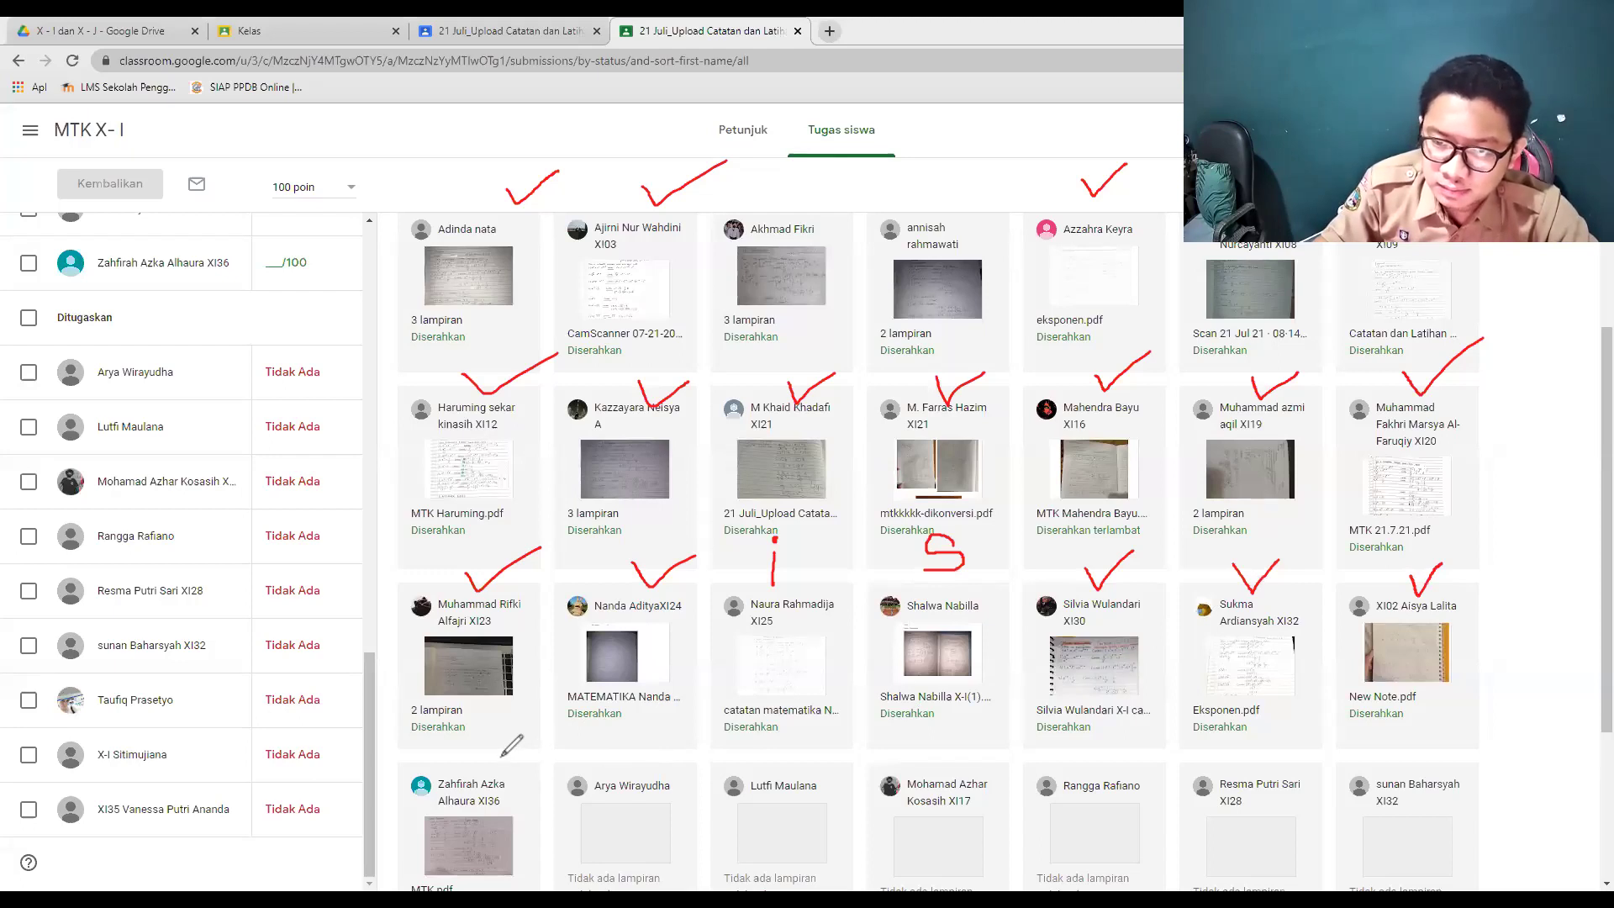
Step: Annotate the fourth row of student cards: "A" on the third and fourth and check marks on the other five
left_click_drag(472, 750, 542, 731)
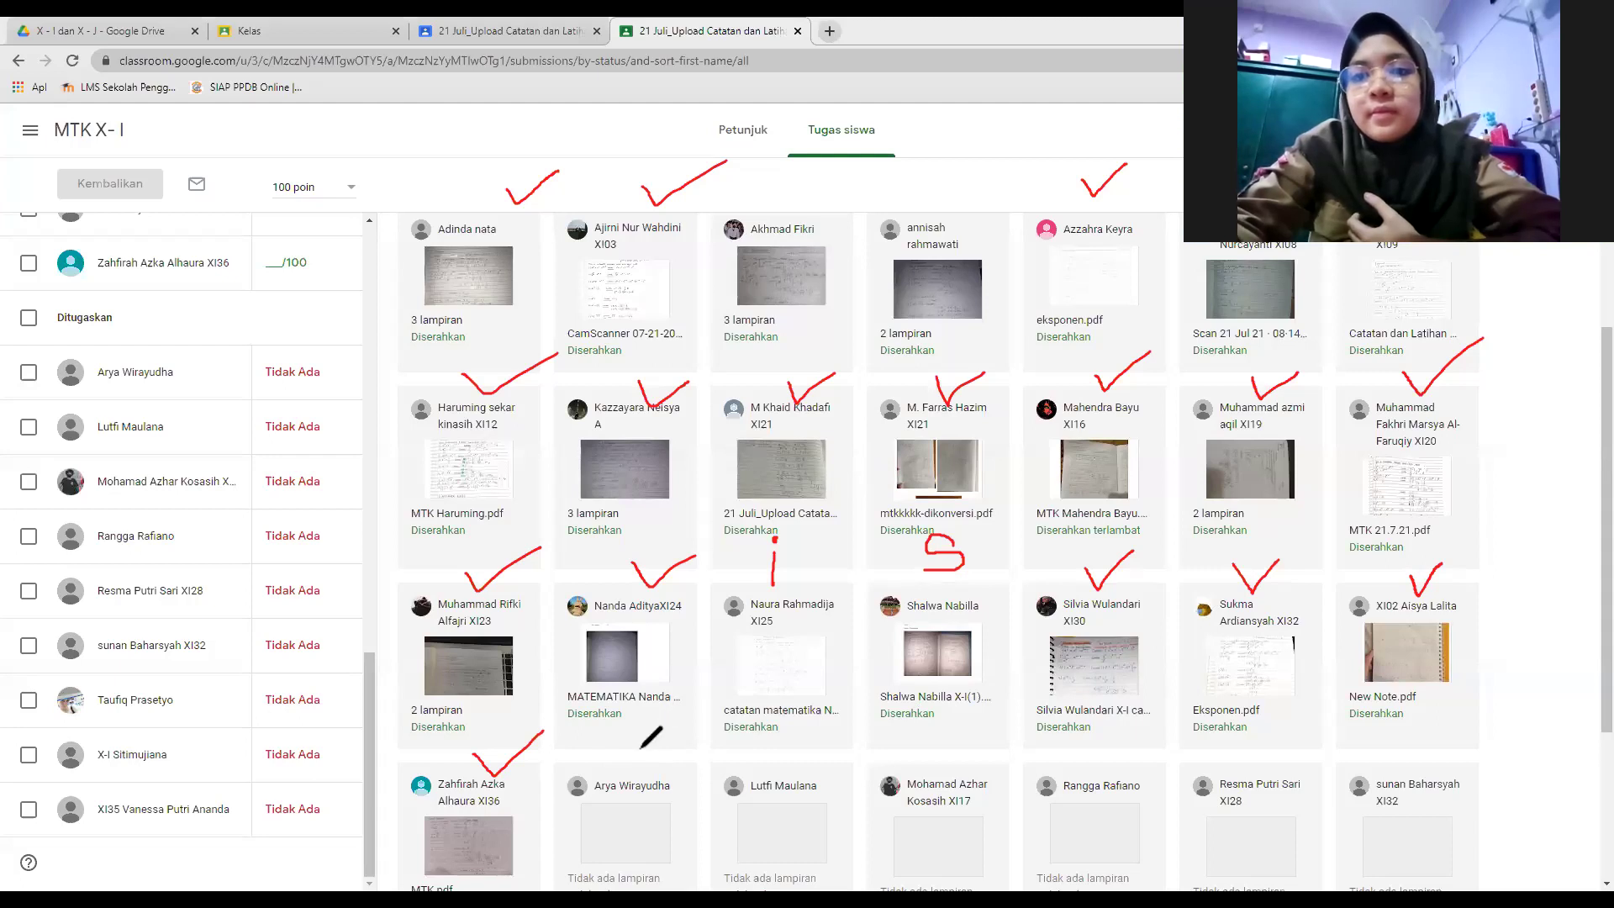
left_click_drag(640, 743, 681, 737)
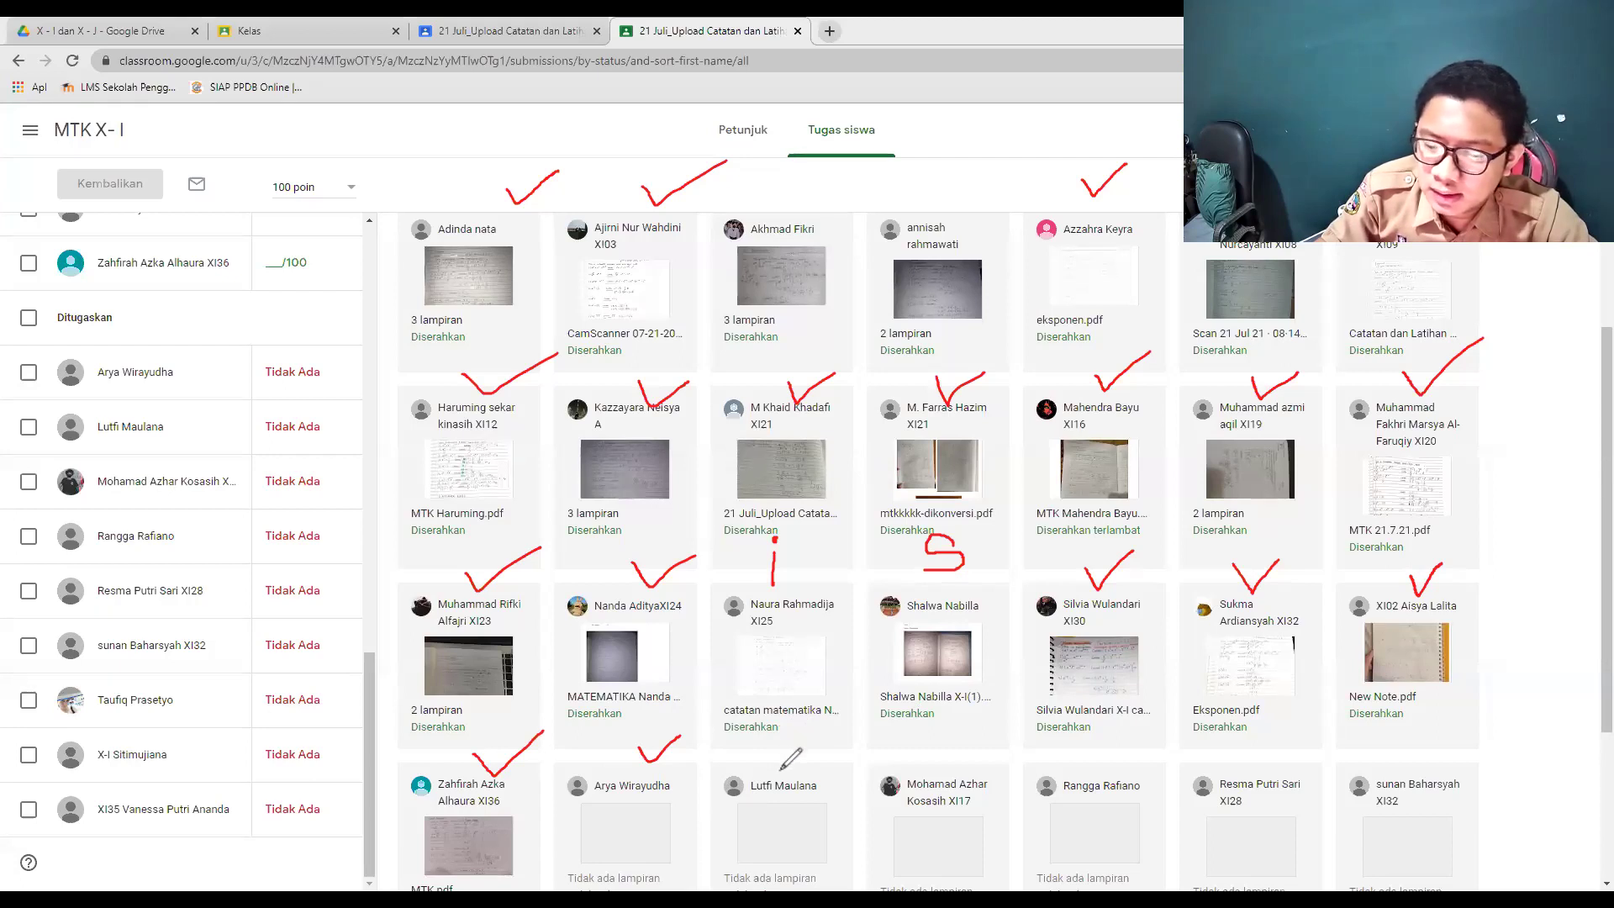
mouse_move(781, 766)
left_mouse_down()
mouse_move(790, 723)
mouse_move(810, 767)
mouse_move(794, 745)
left_mouse_up()
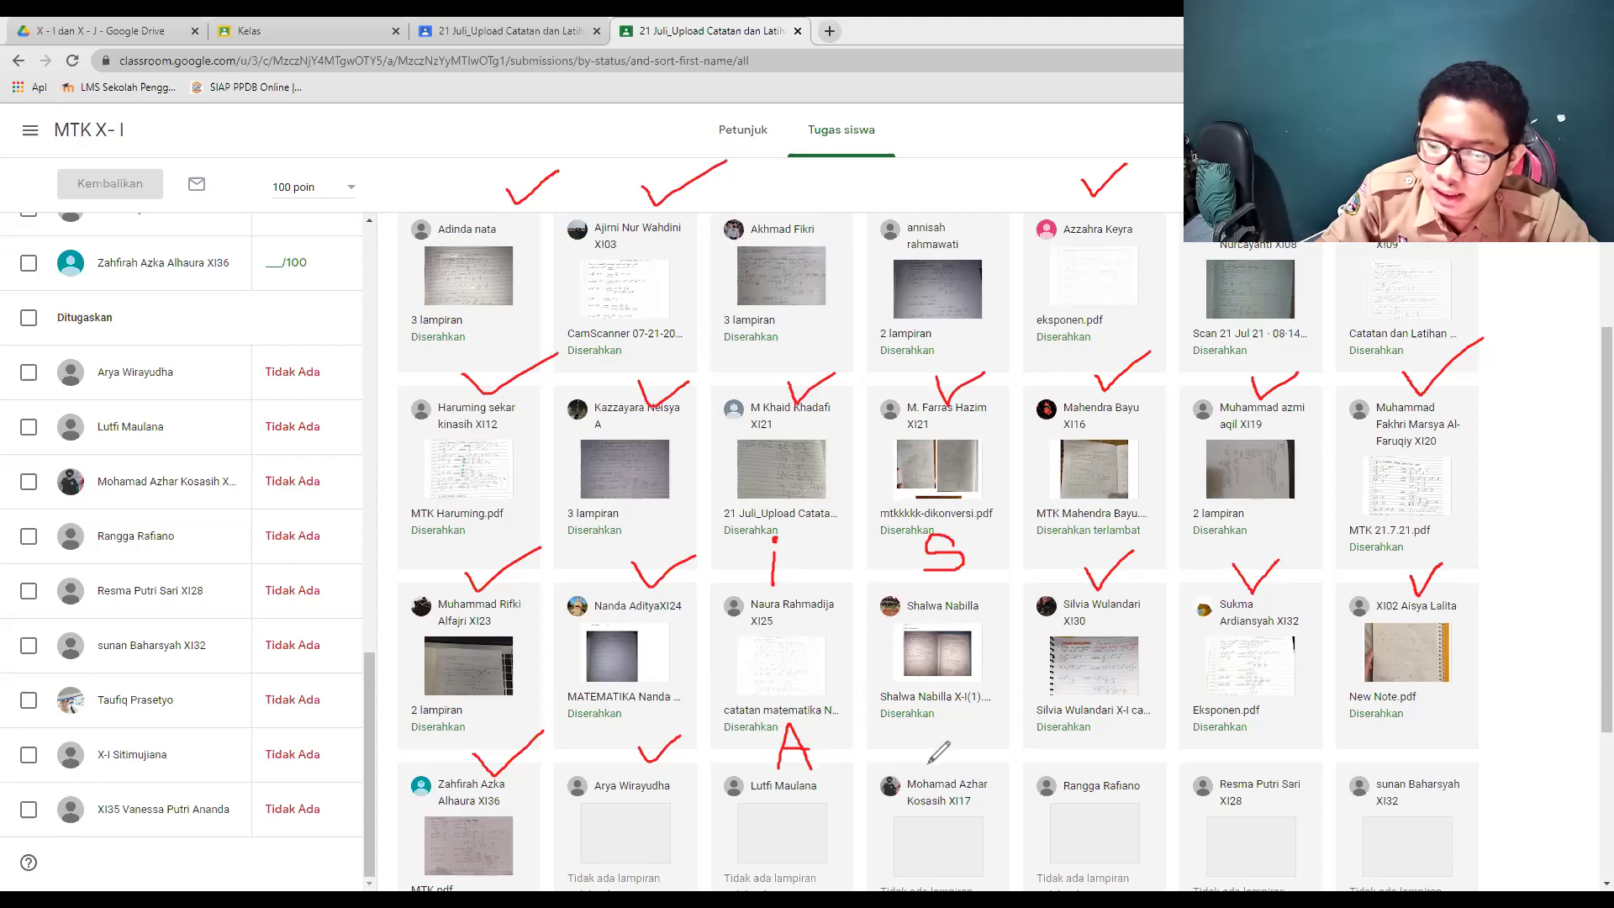
mouse_move(922, 767)
left_mouse_down()
mouse_move(929, 735)
mouse_move(954, 766)
mouse_move(954, 749)
left_mouse_up()
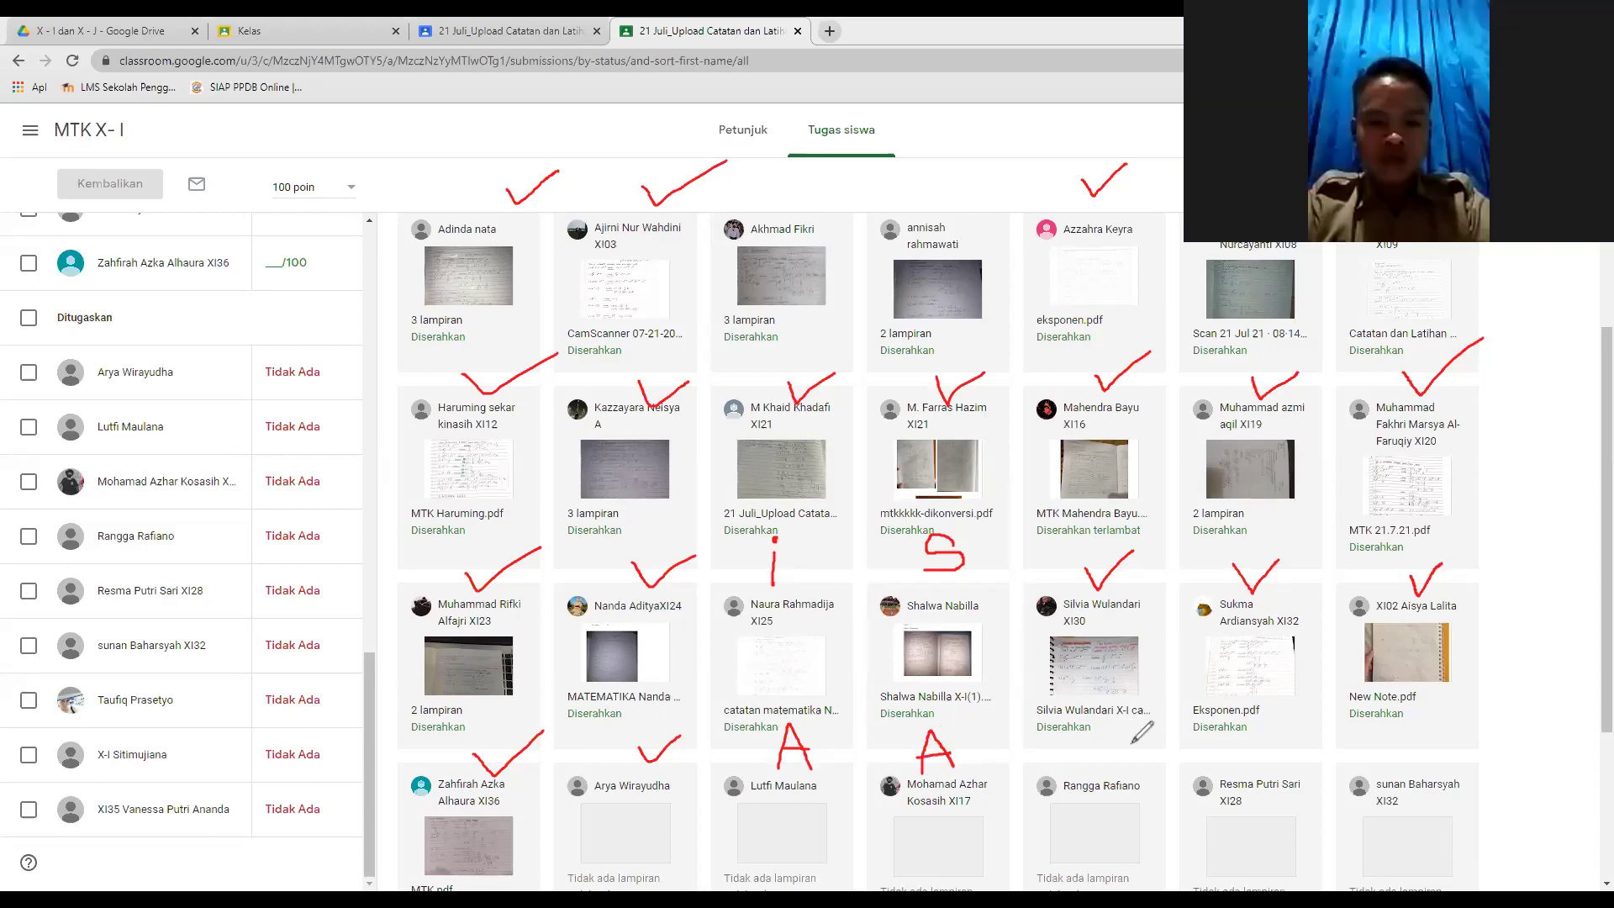
mouse_move(1076, 747)
left_mouse_down()
mouse_move(1085, 761)
mouse_move(1159, 708)
left_mouse_up()
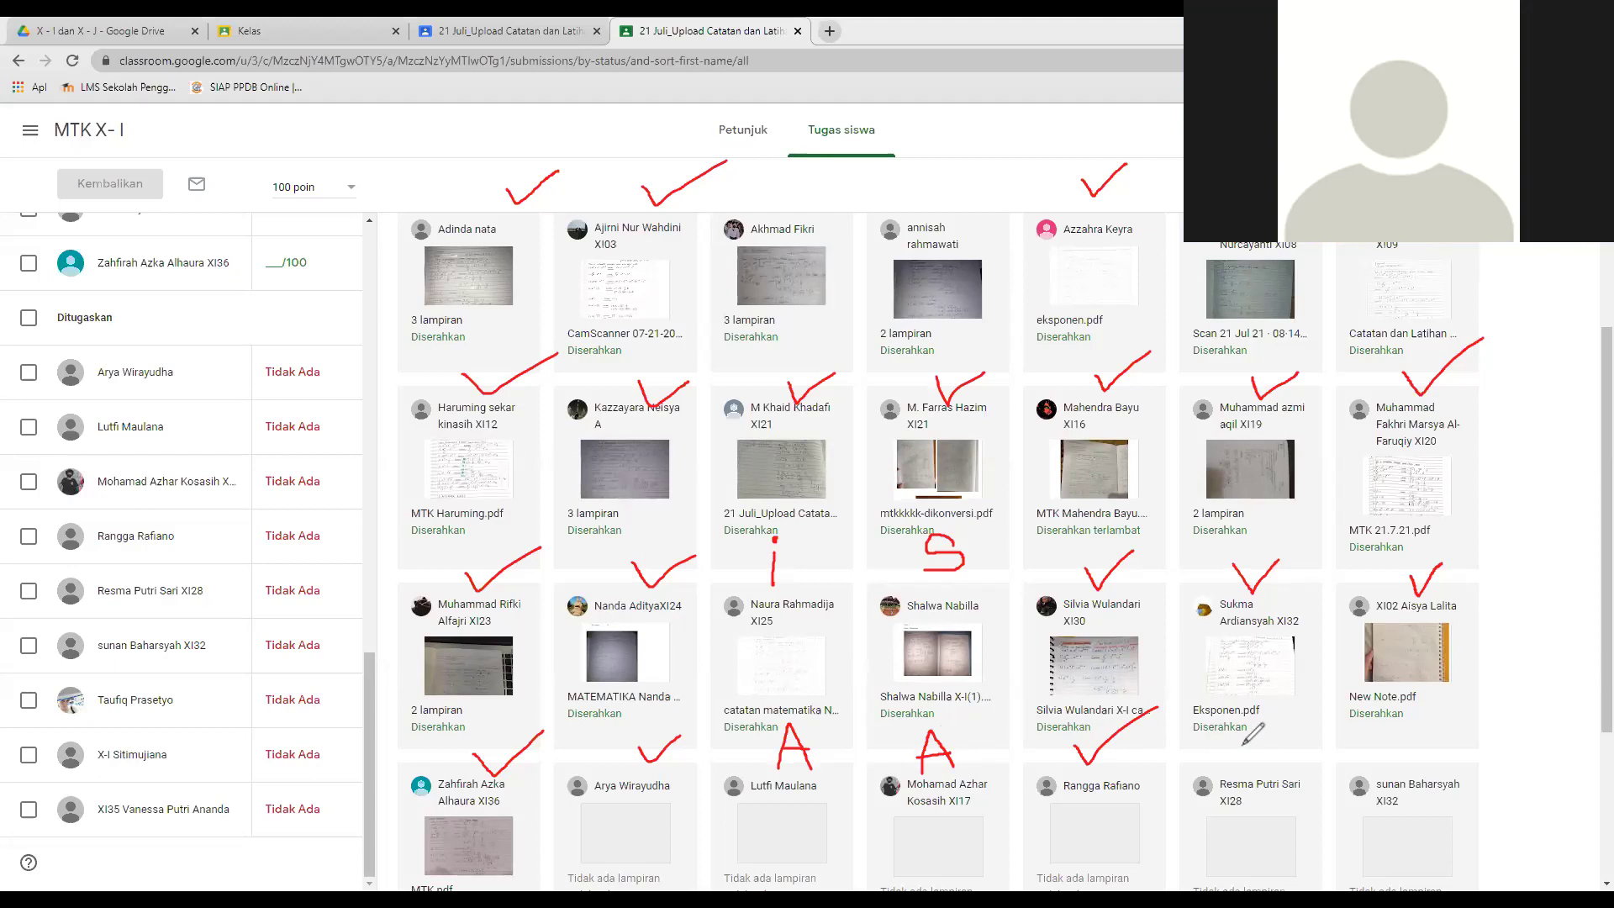
mouse_move(1242, 744)
left_mouse_down()
mouse_move(1254, 760)
mouse_move(1284, 735)
left_mouse_up()
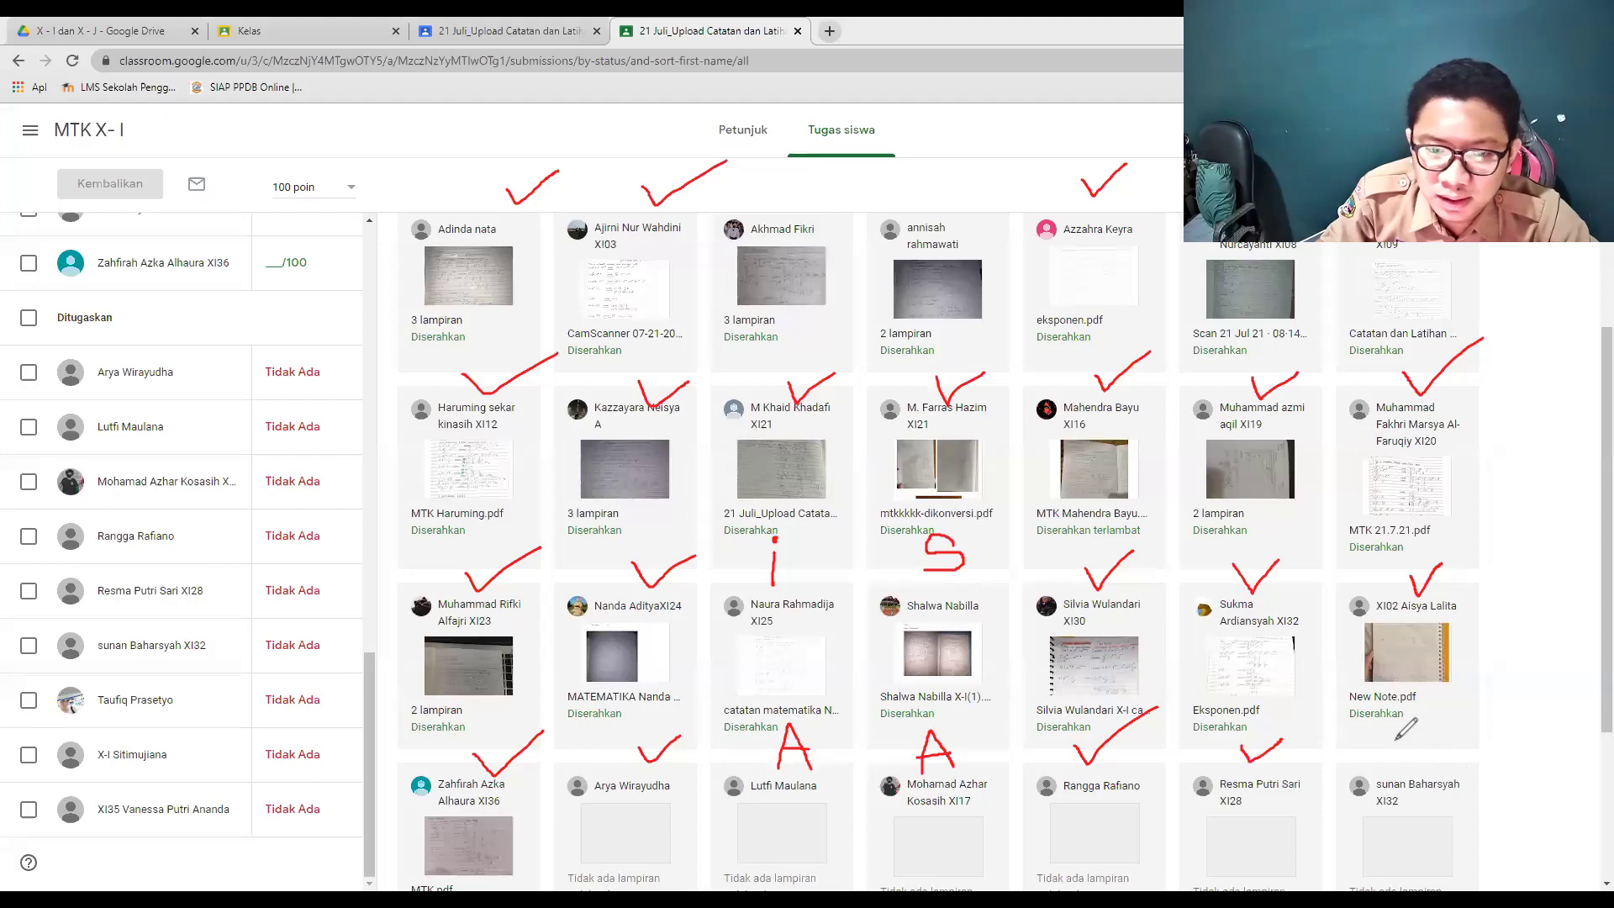
left_click_drag(1396, 736, 1448, 719)
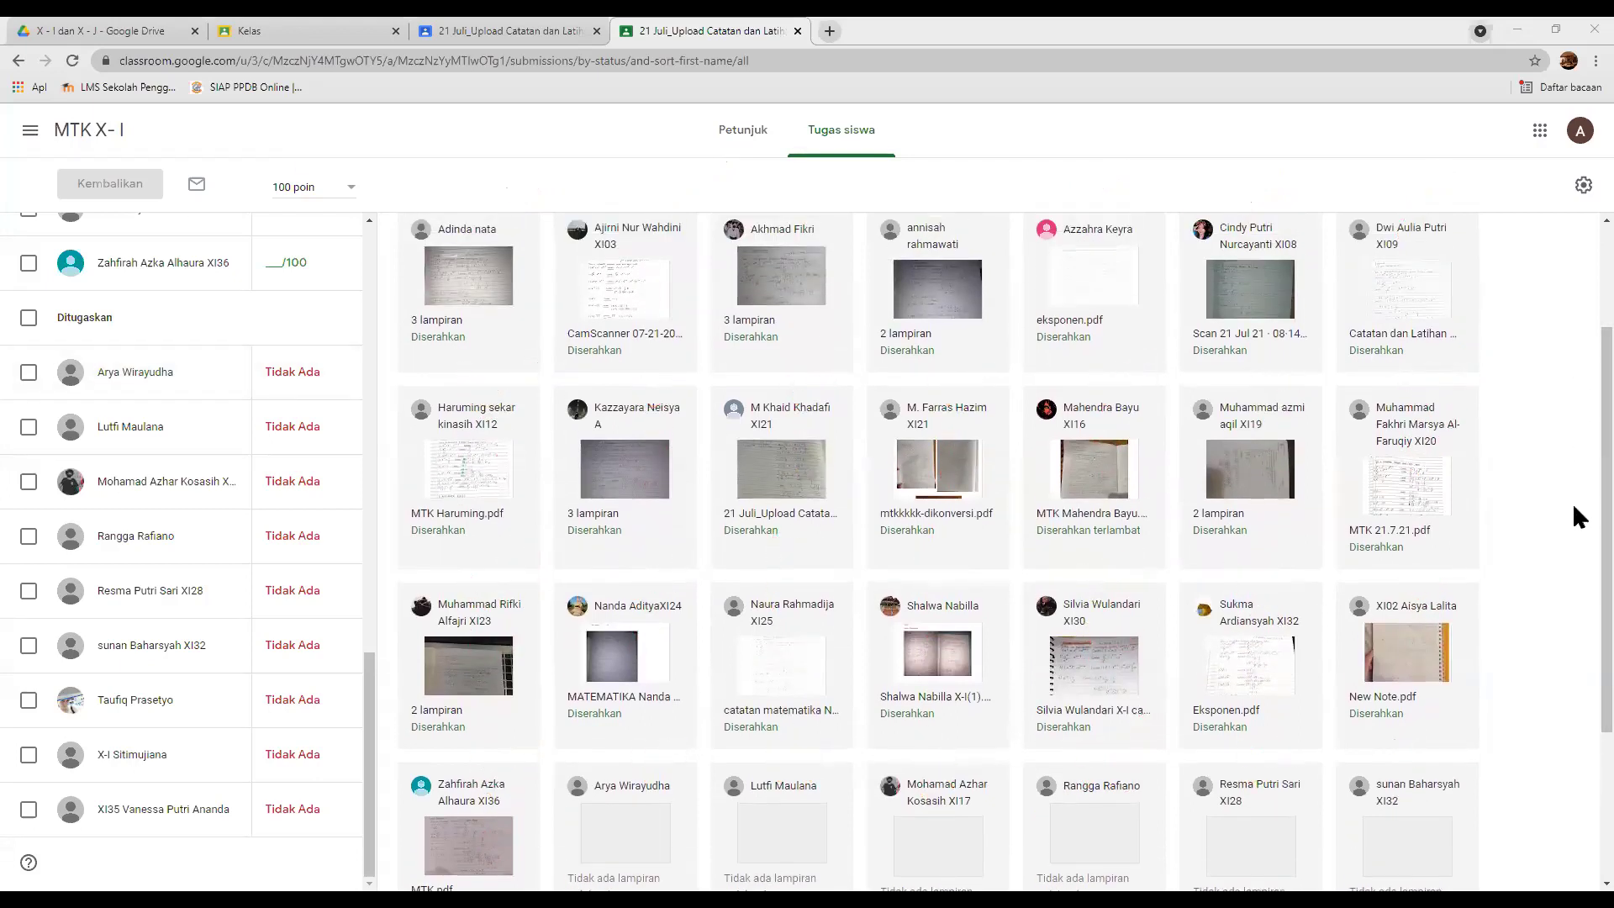
Step: Annotate the last row of student cards with a check mark on the first and "A" on the second and third
scroll(1555, 546, "down", 2)
scroll(1528, 614, "down", 1)
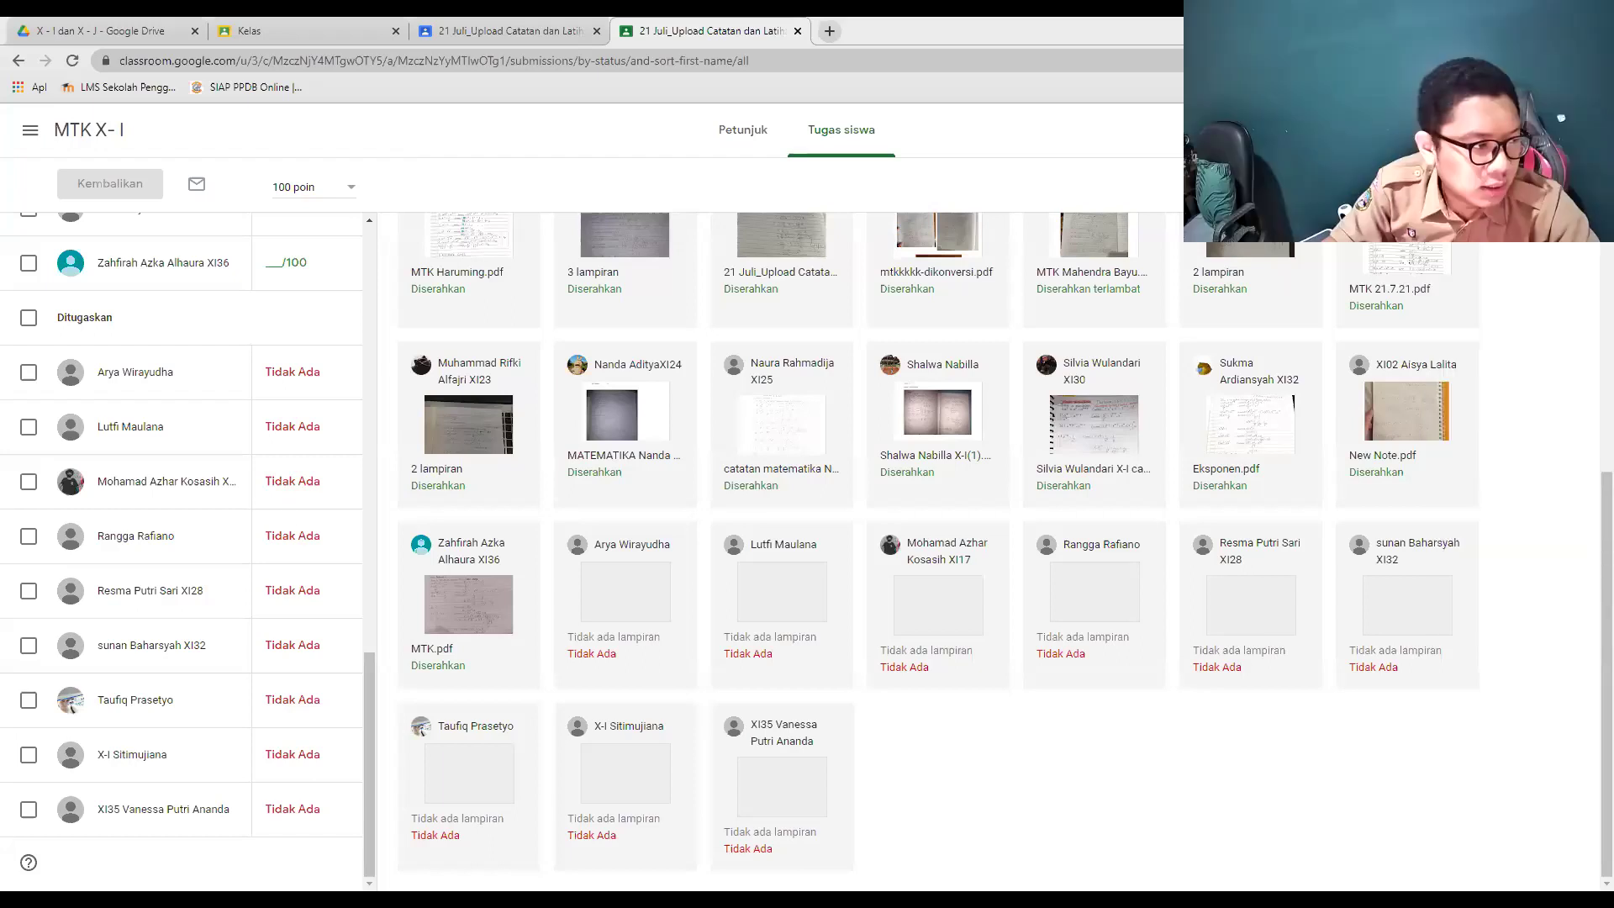
left_click_drag(452, 692, 517, 675)
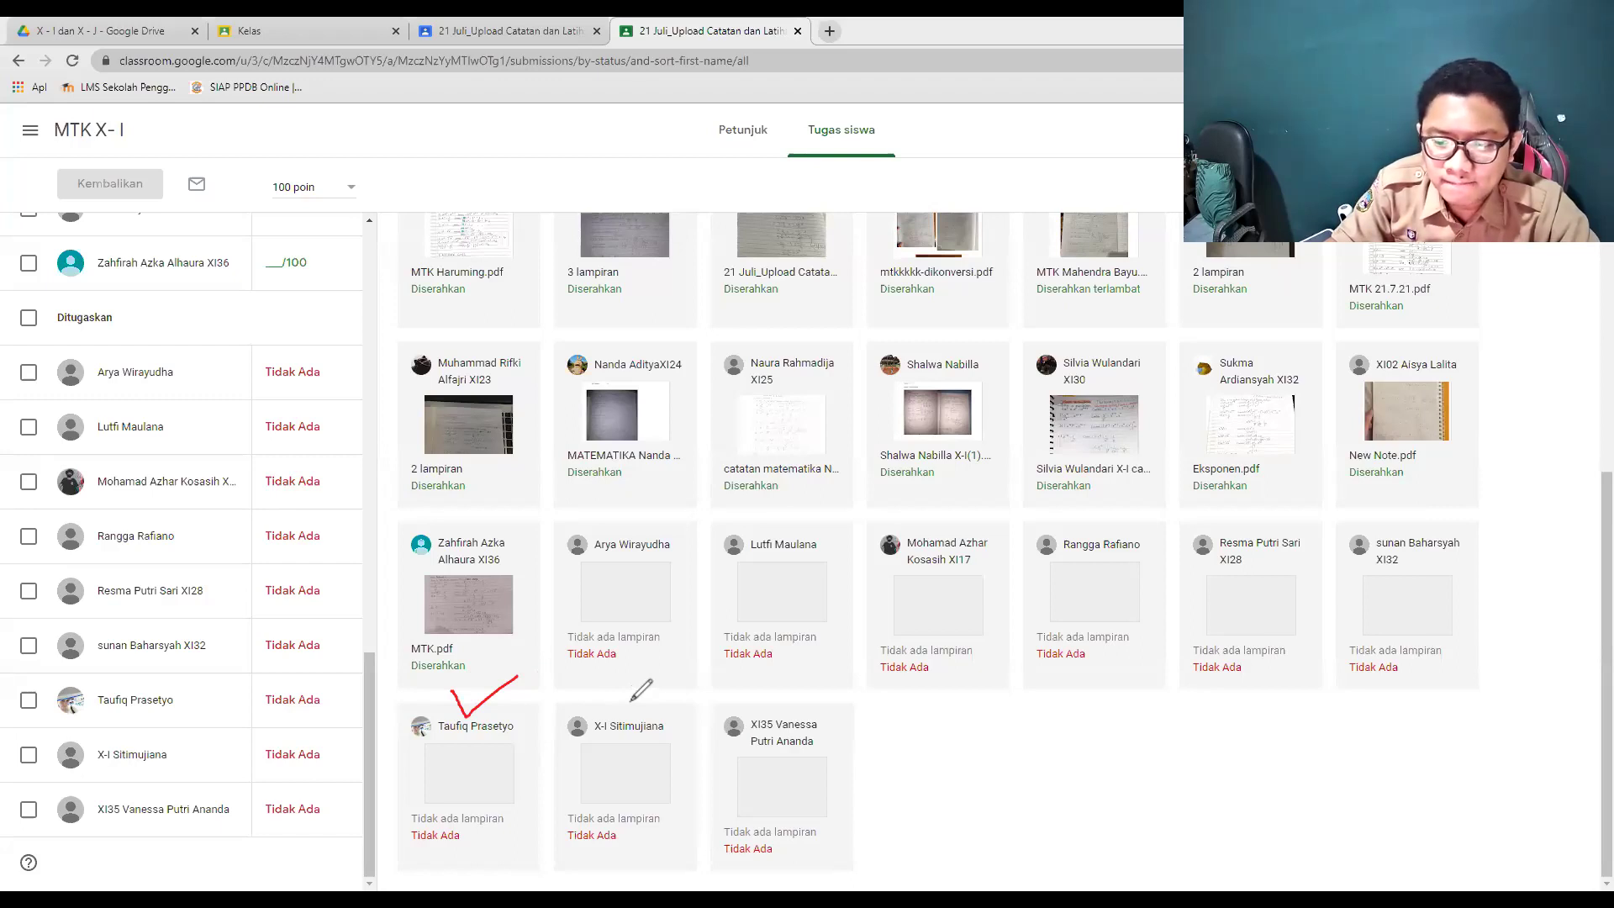
mouse_move(627, 709)
left_mouse_down()
mouse_move(648, 672)
mouse_move(670, 703)
mouse_move(670, 686)
left_mouse_up()
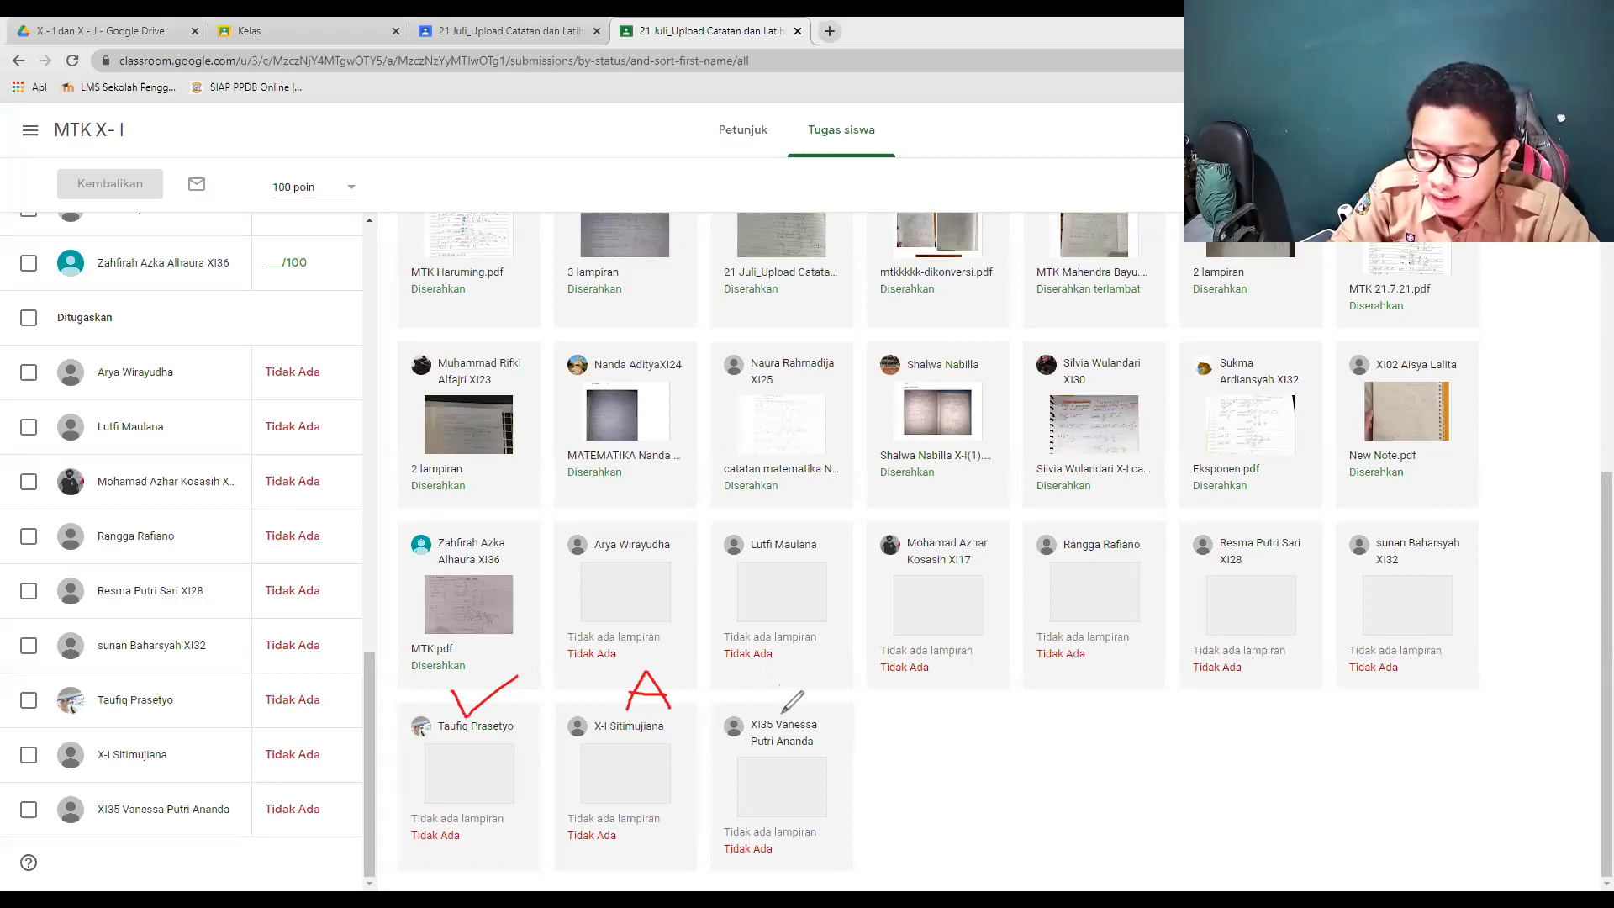
mouse_move(780, 713)
left_mouse_down()
mouse_move(800, 688)
mouse_move(813, 714)
mouse_move(797, 696)
left_mouse_up()
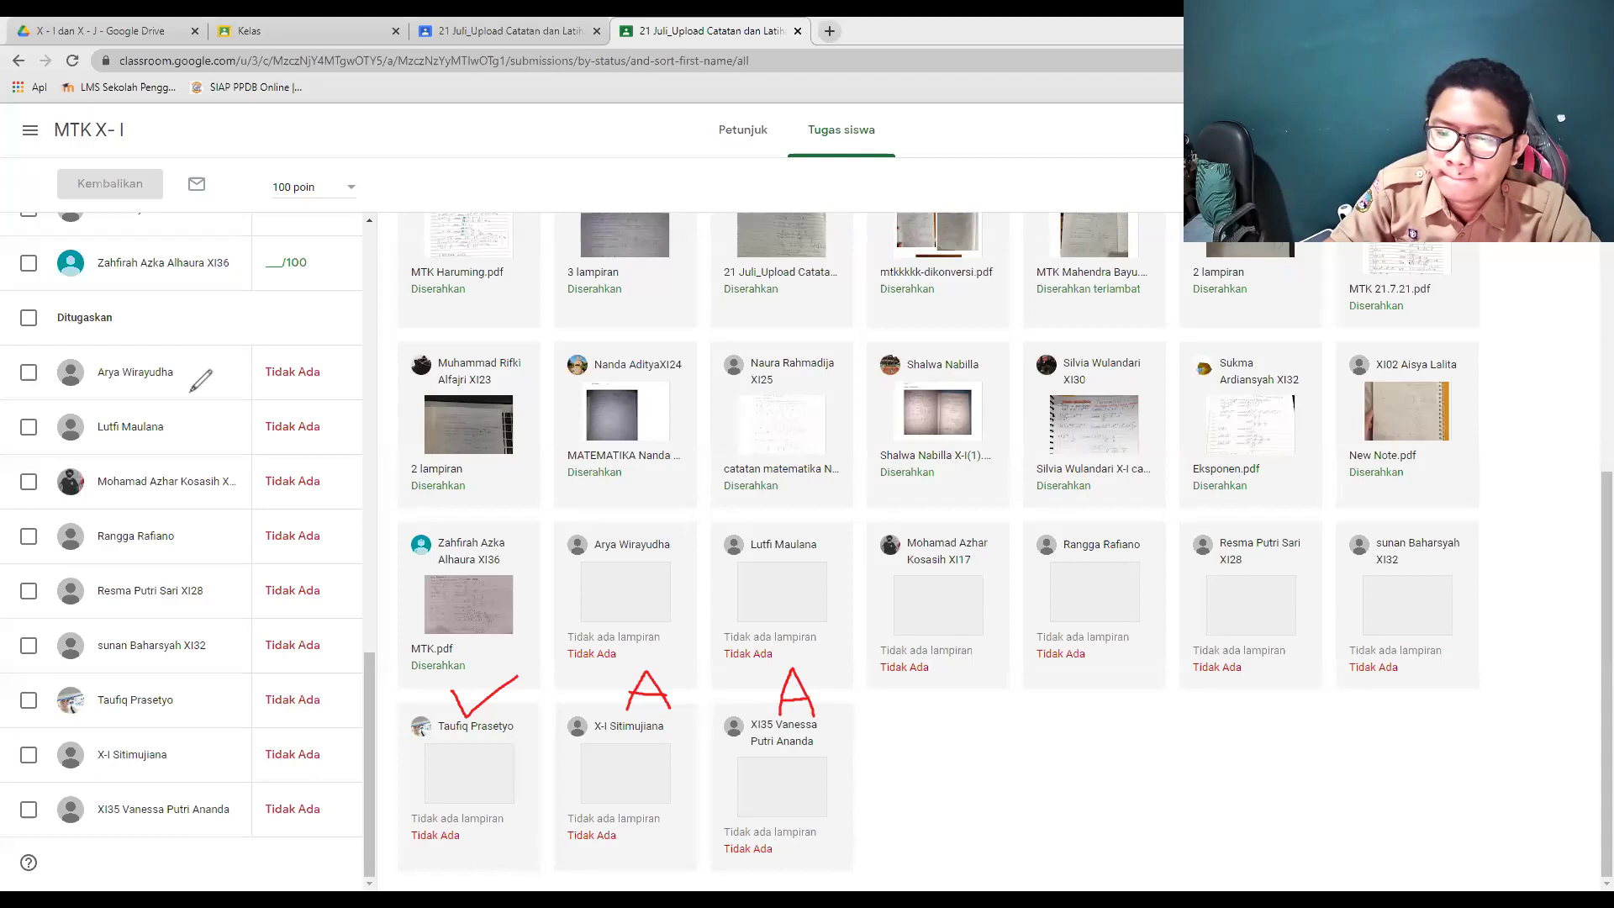
Step: In the Ditugaskan student list, draw check marks beside the first, third and fourth names and "A" beside the second
left_click_drag(188, 366, 250, 336)
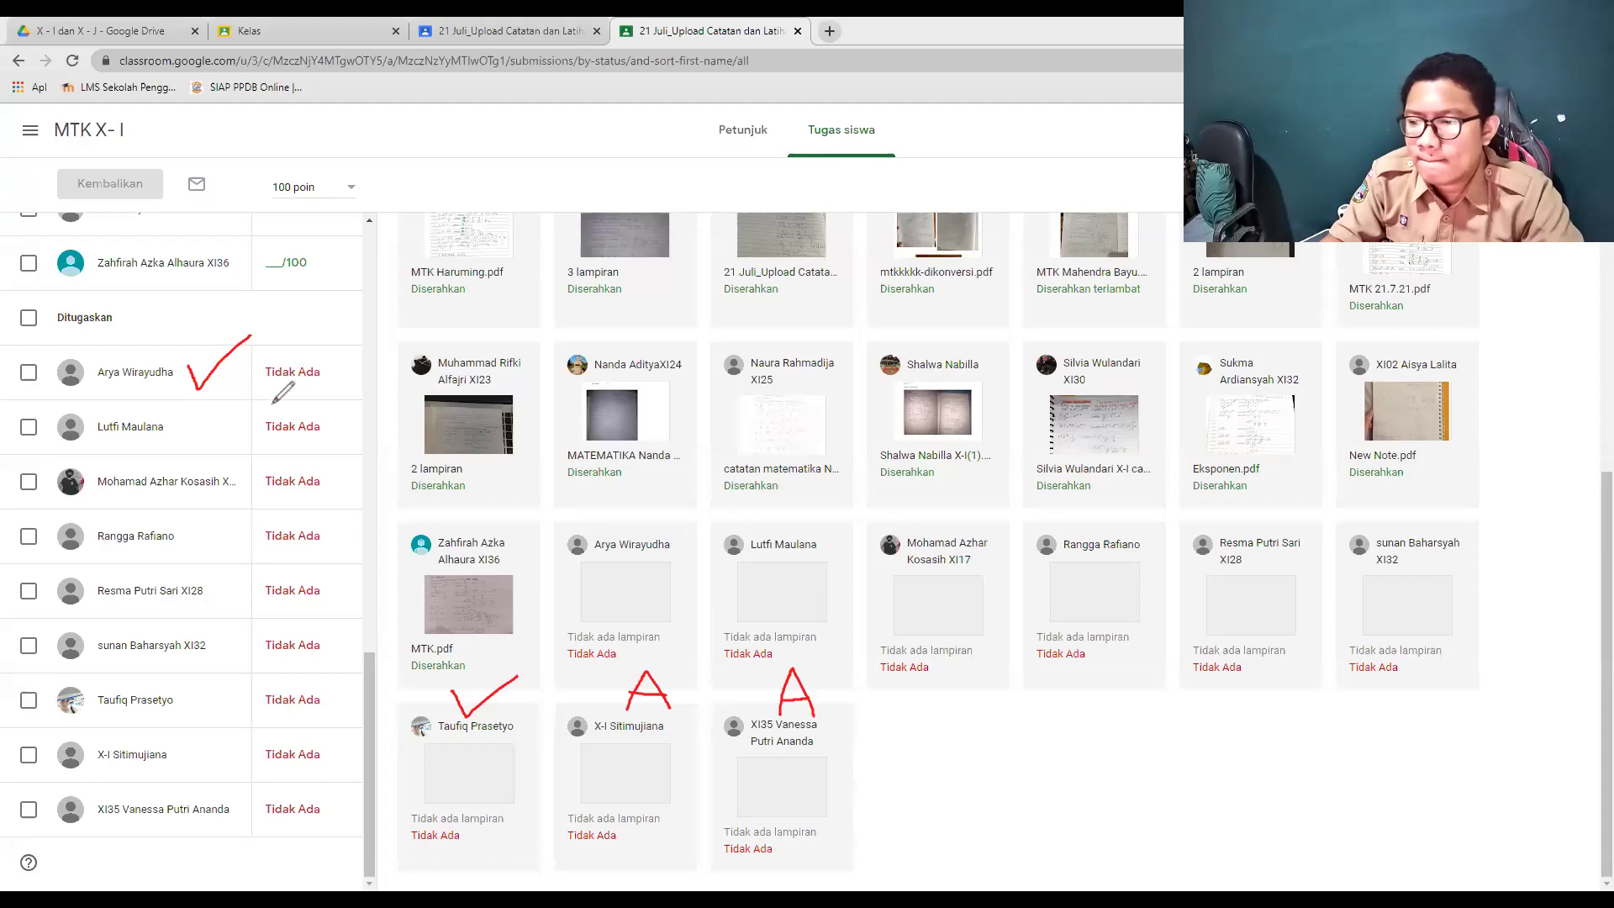
mouse_move(193, 448)
left_mouse_down()
mouse_move(217, 405)
mouse_move(236, 448)
mouse_move(240, 425)
left_mouse_up()
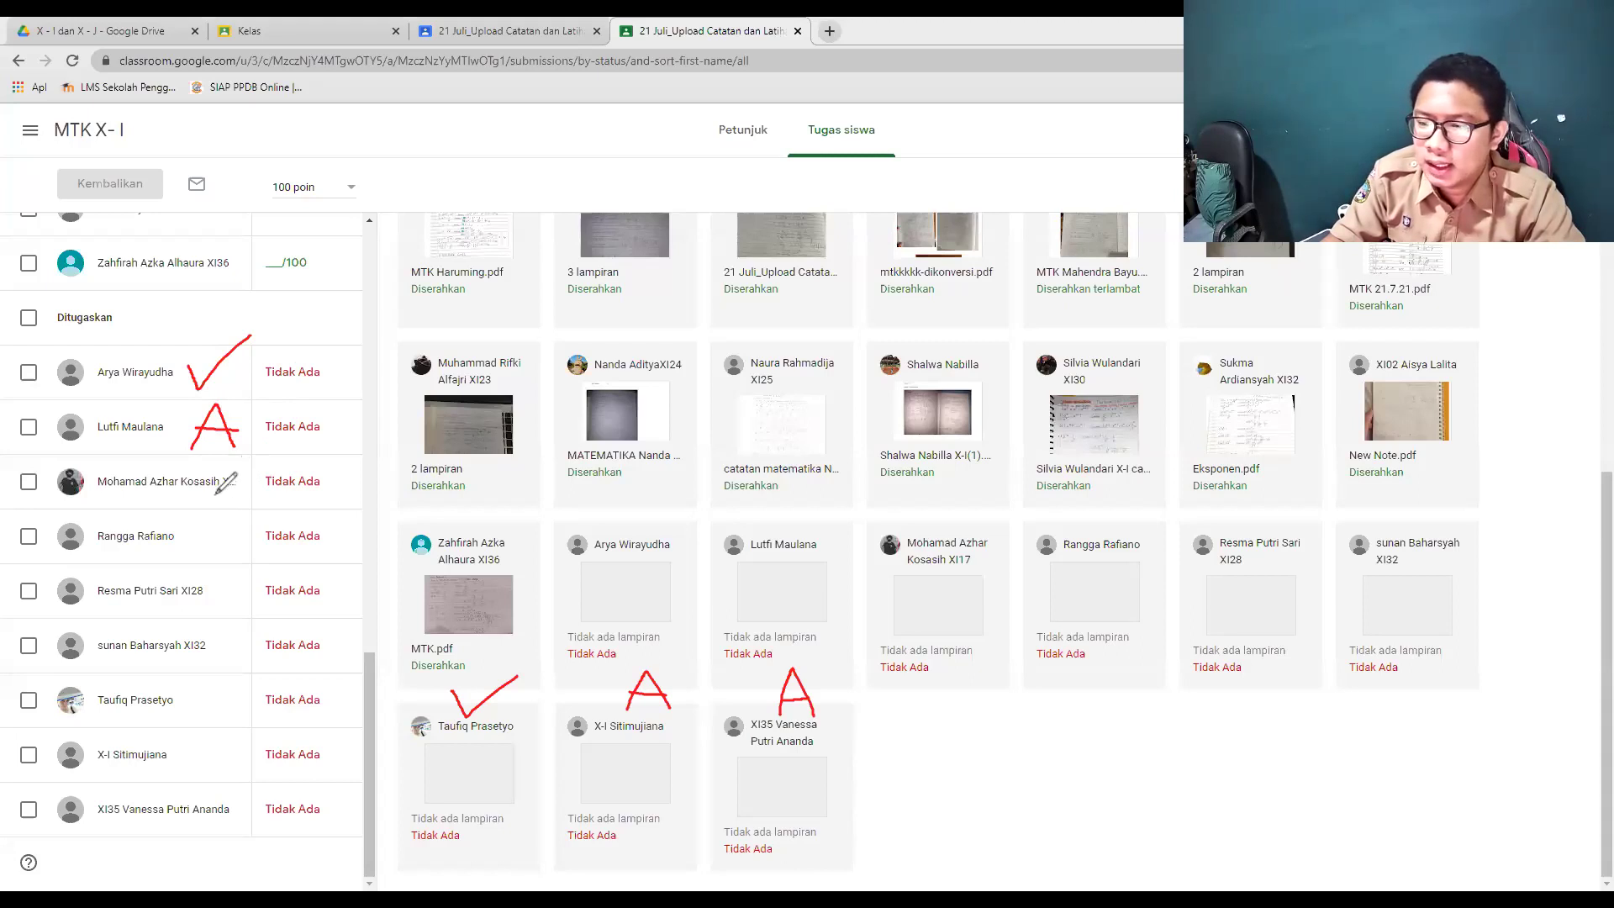
left_click_drag(218, 496, 256, 473)
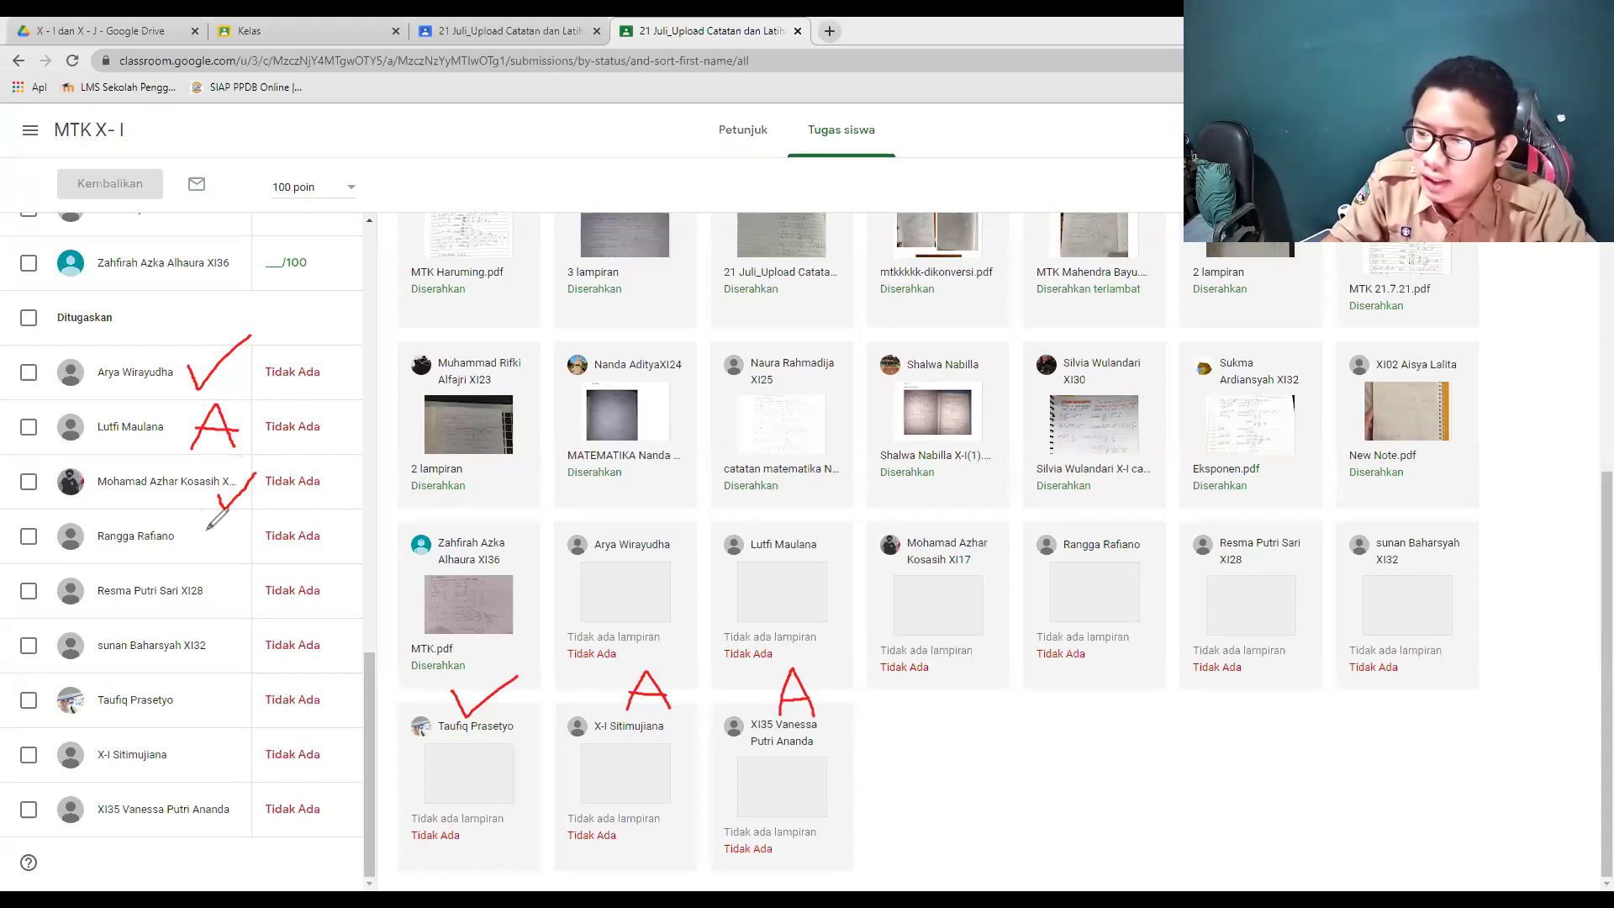
mouse_move(210, 536)
left_mouse_down()
mouse_move(220, 555)
mouse_move(245, 530)
left_mouse_up()
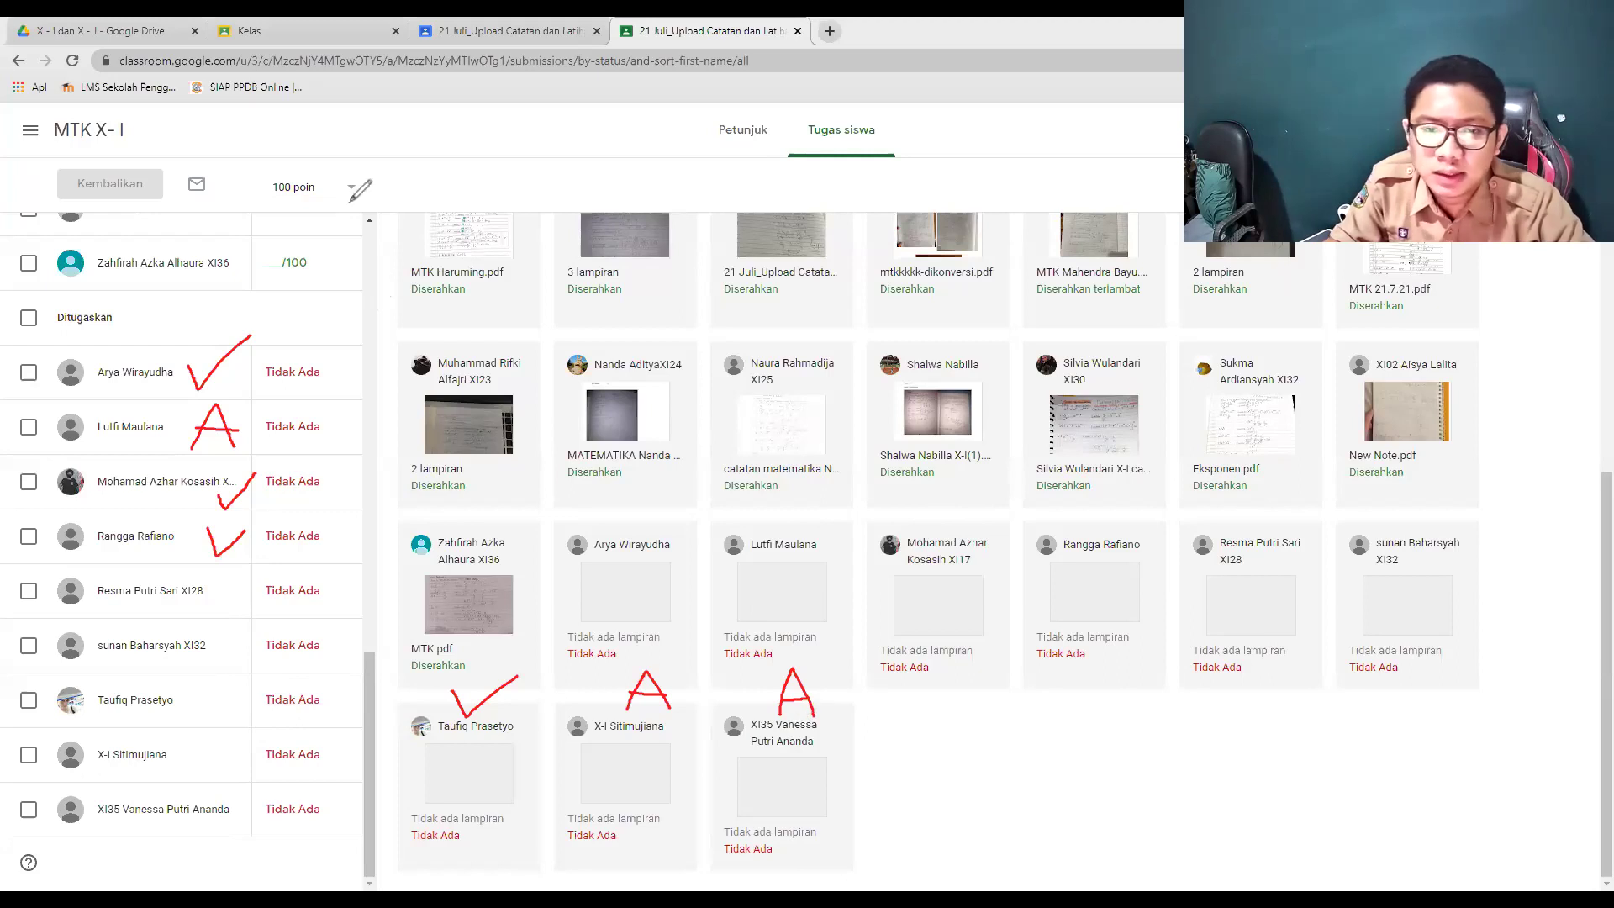
Step: Undo the check marks and "A" drawn beside the first four names in the Ditugaskan list
key("ctrl+z")
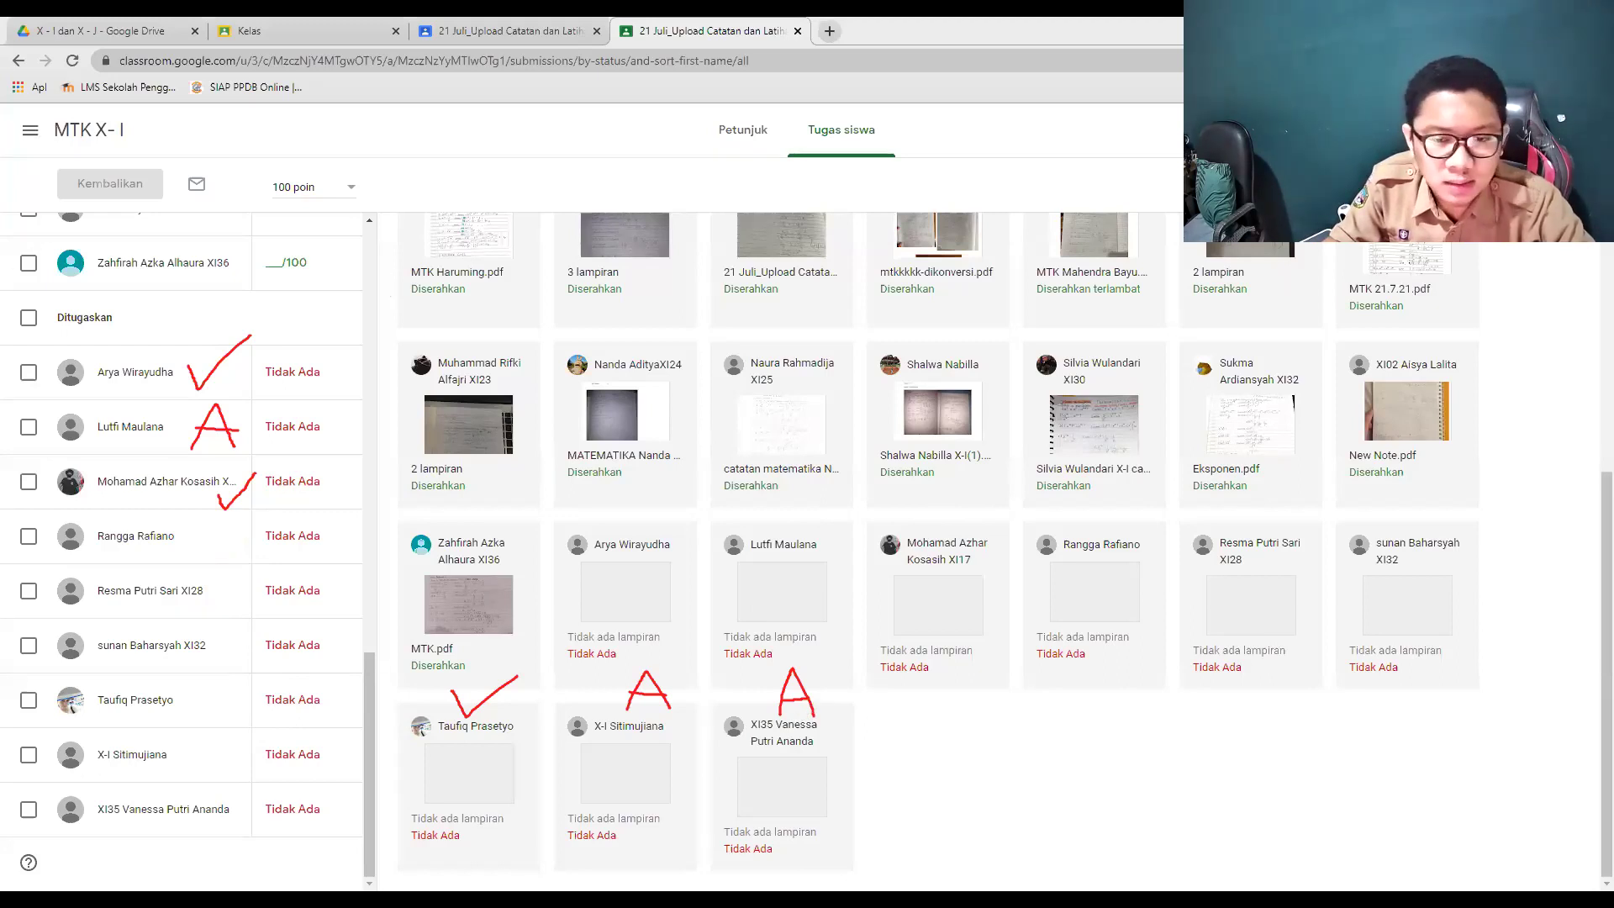
key("ctrl+z")
key("ctrl+z")
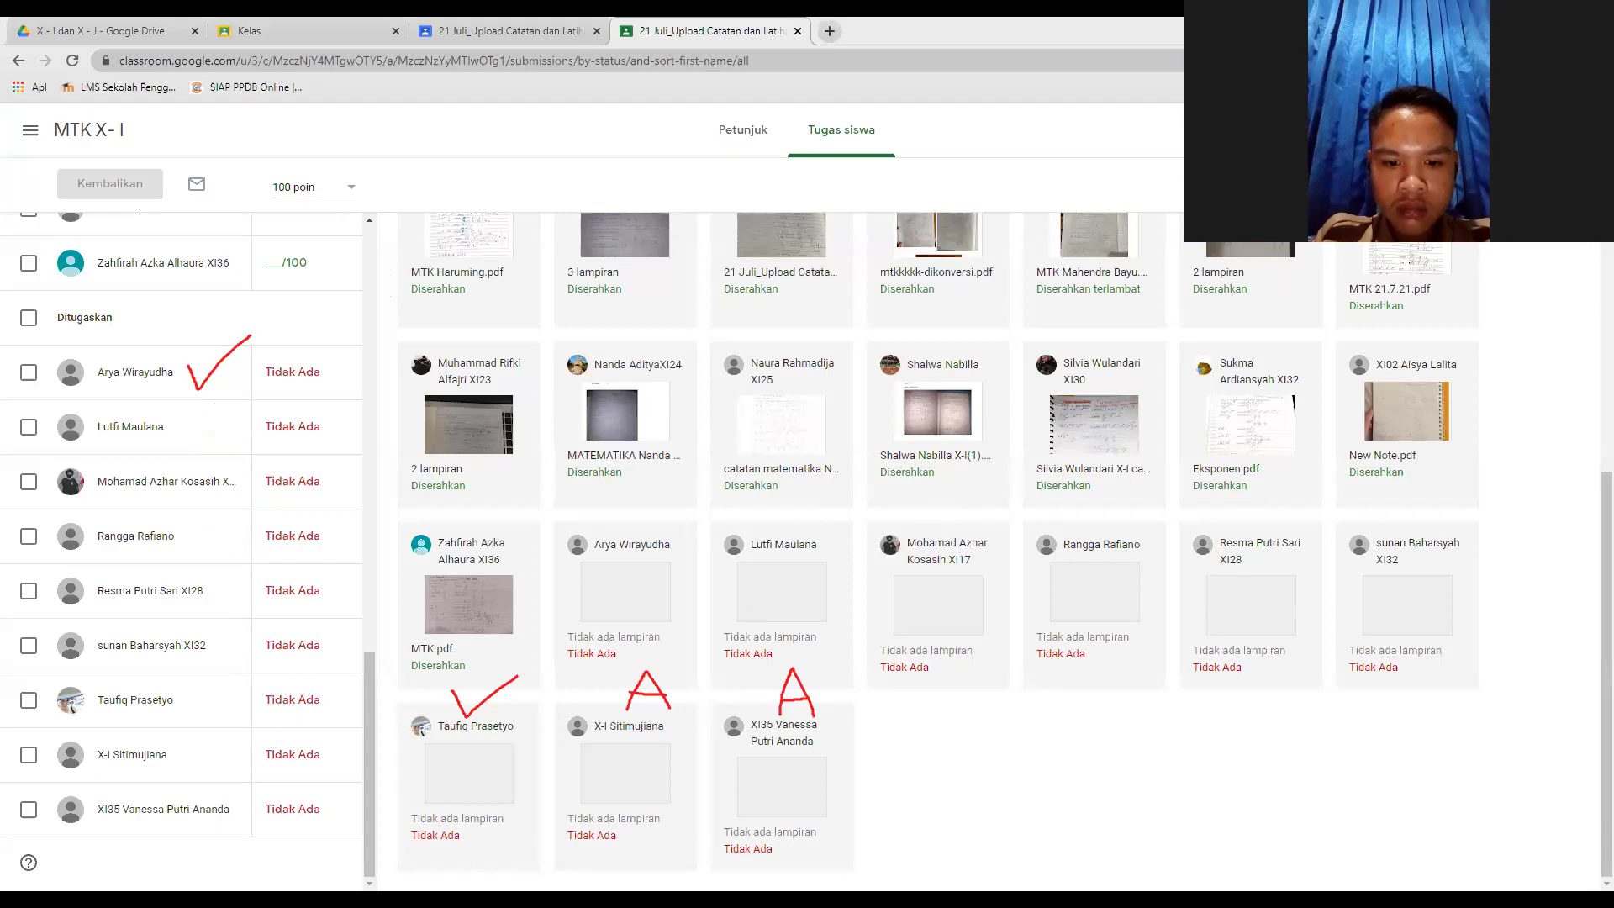
key("ctrl+z")
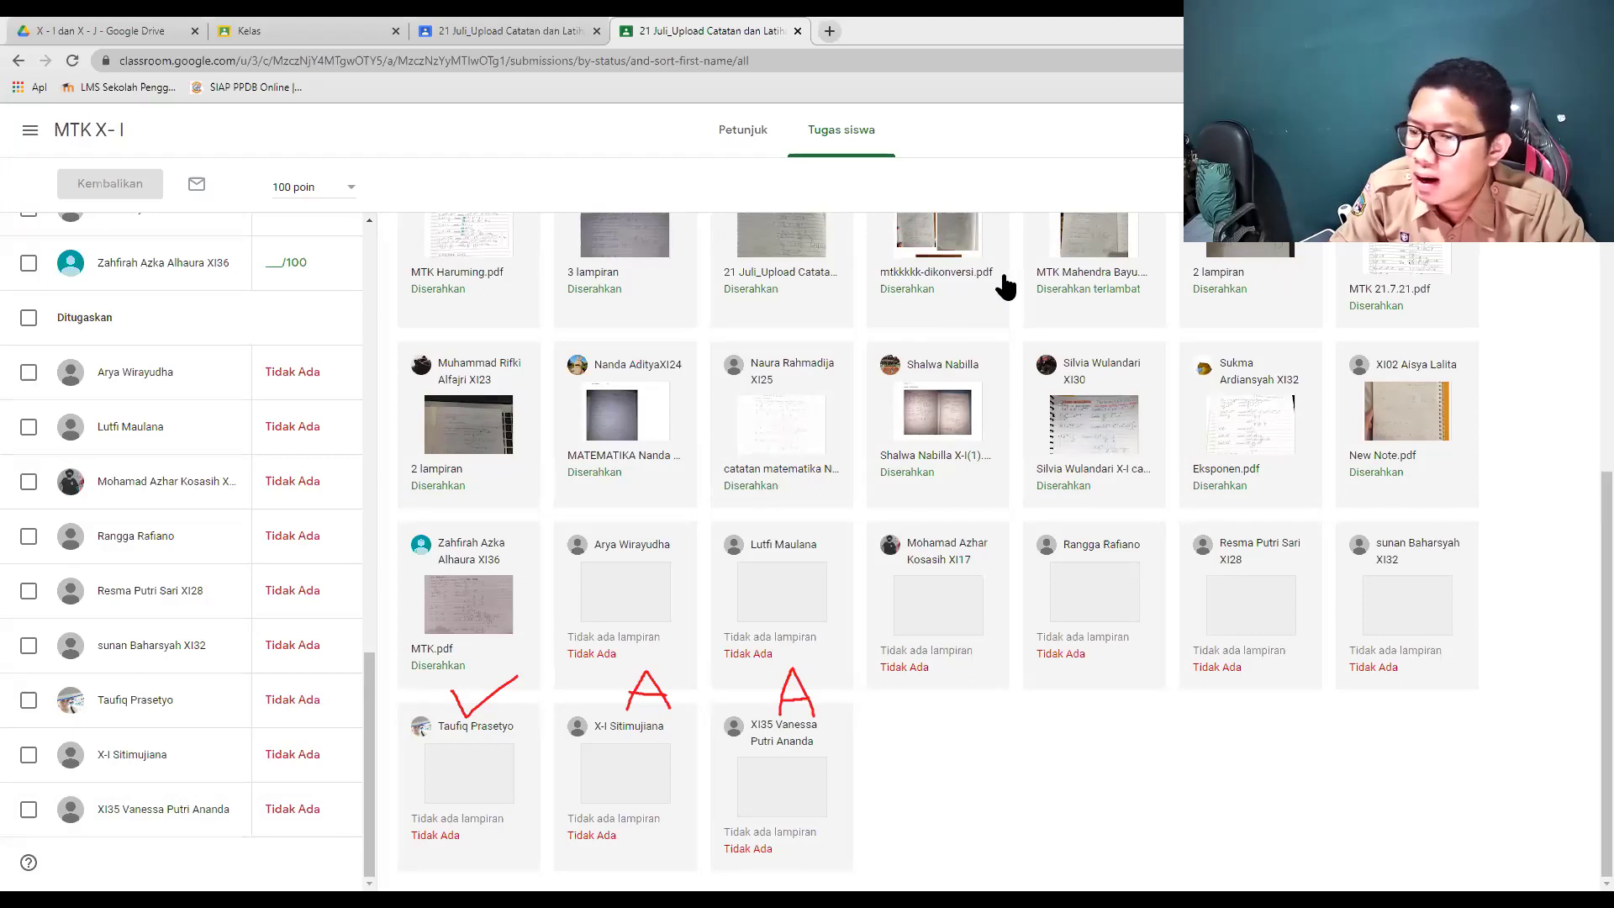
Step: Switch to class MTK X-J and erase the remaining drawn annotations from the screen
left_click(34, 134)
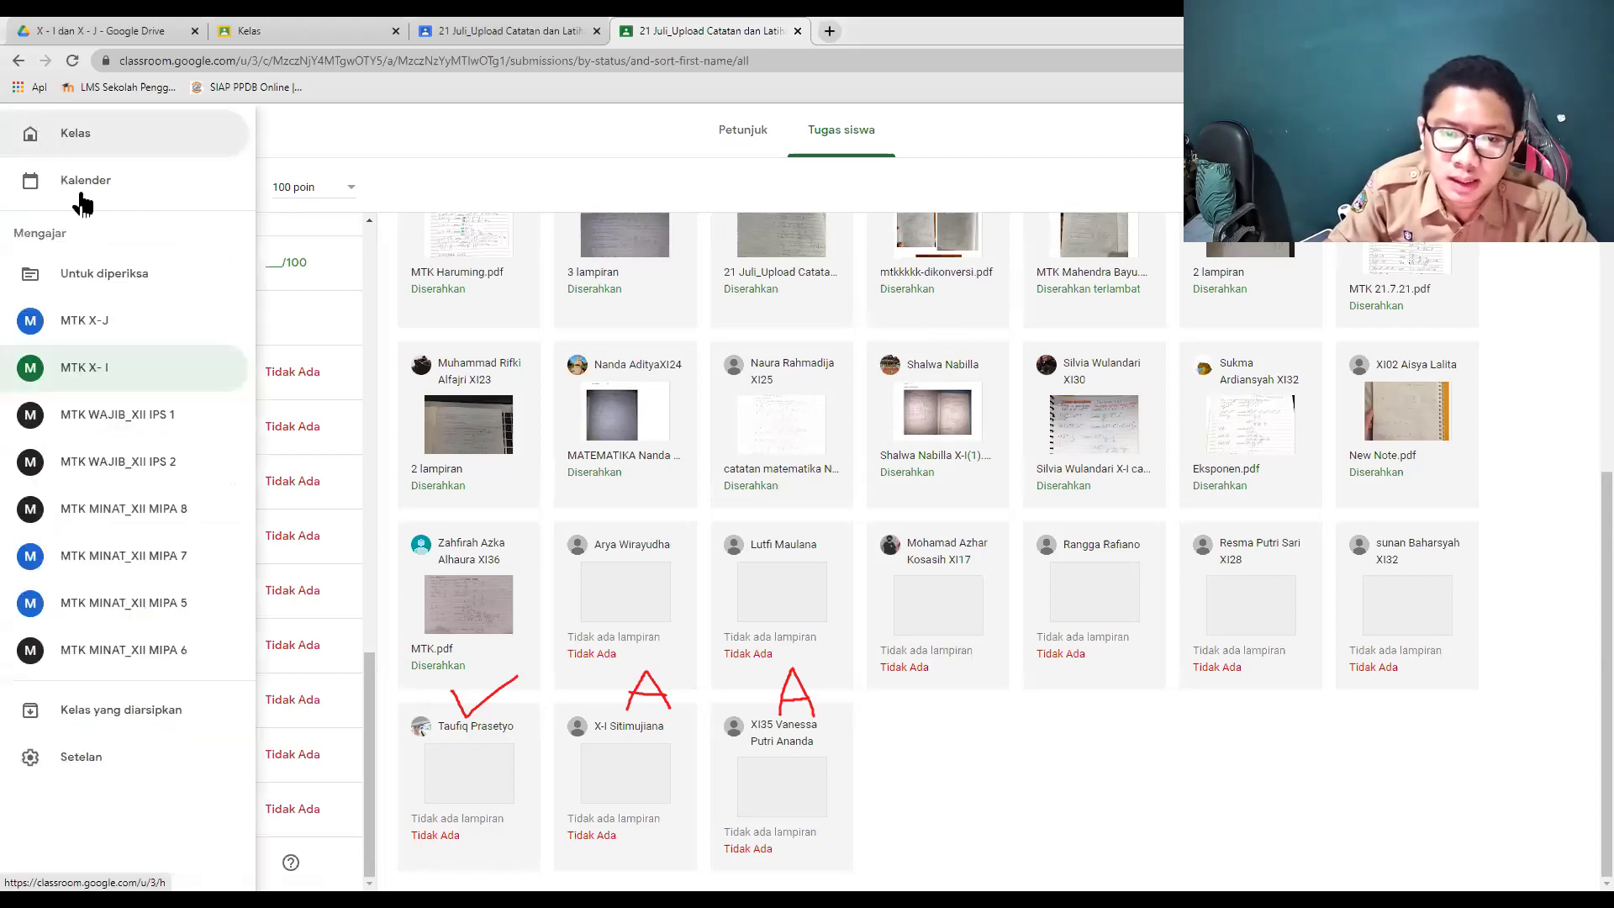
left_click(115, 329)
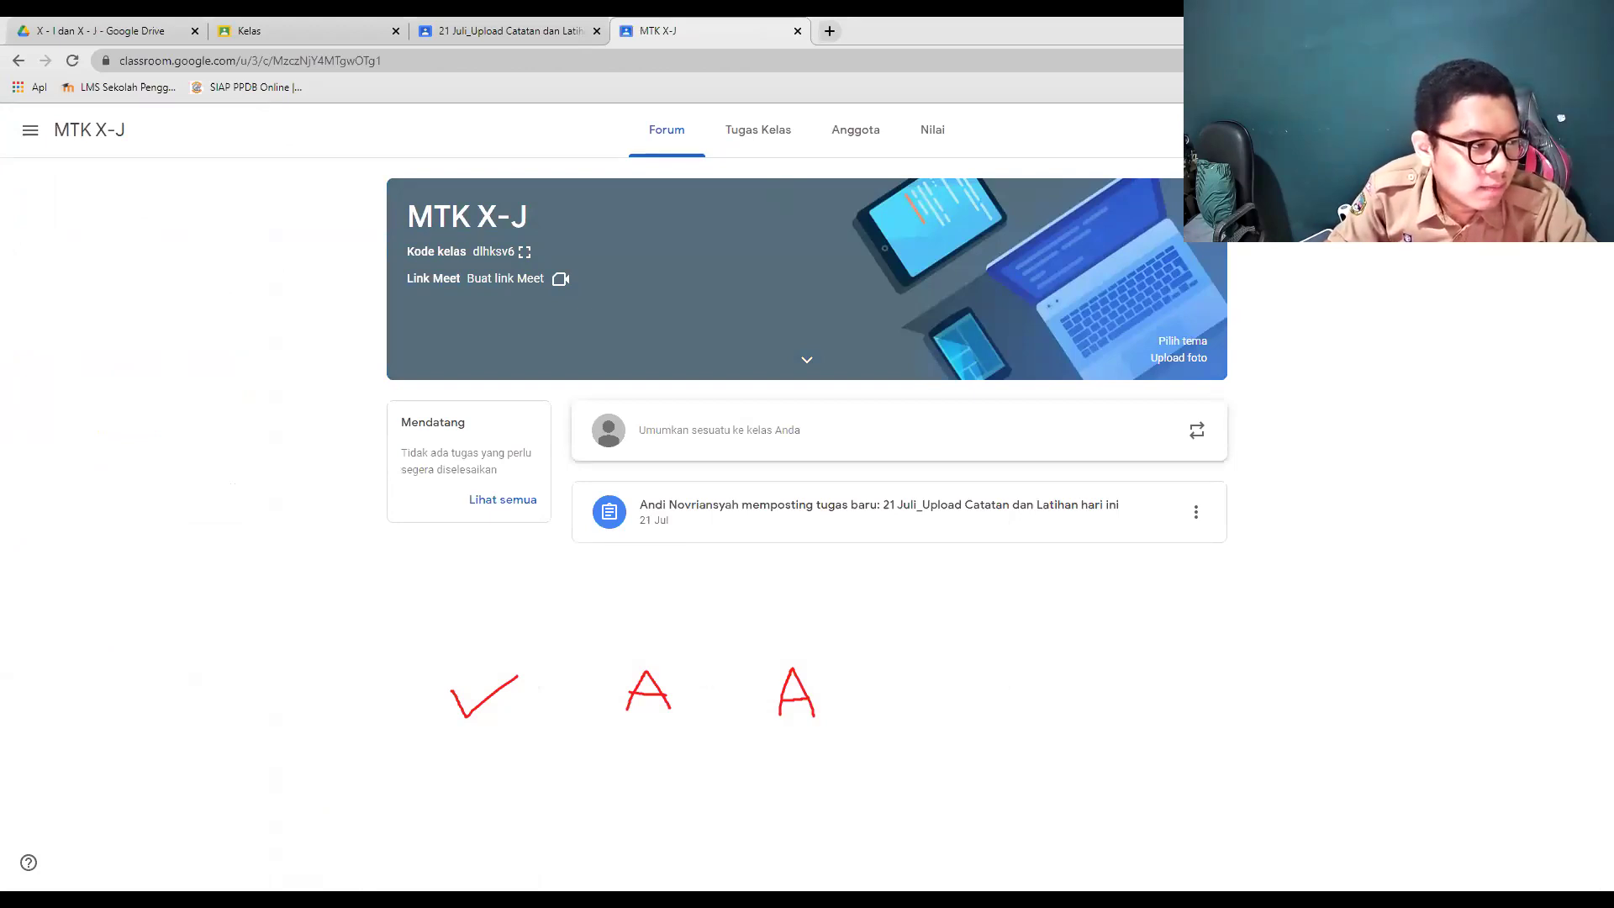
key("e")
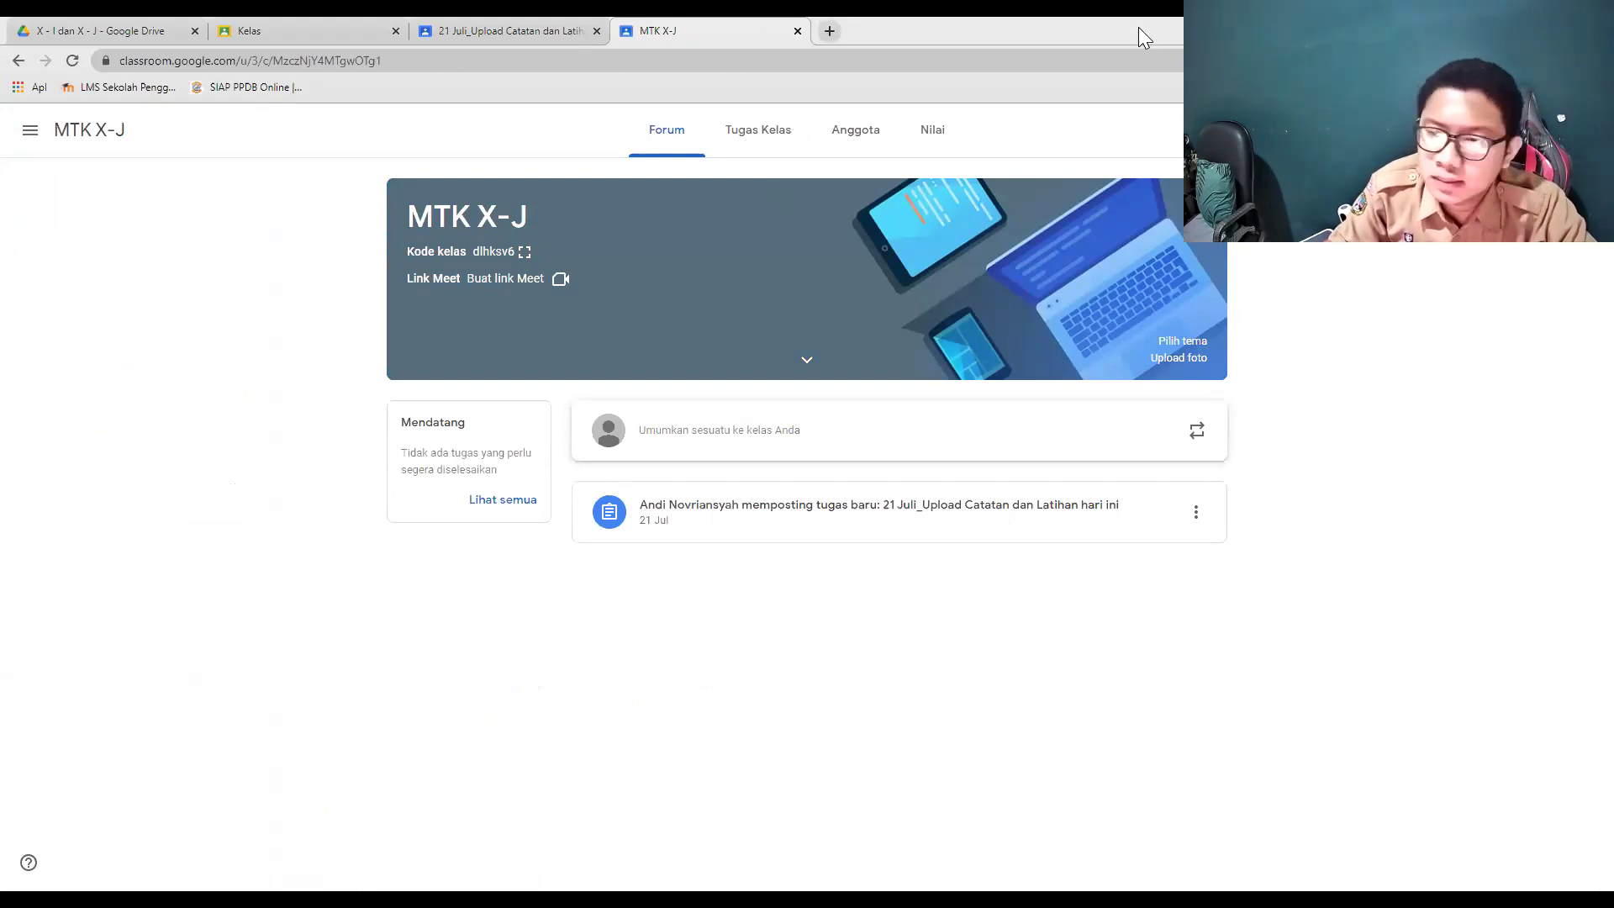
Step: From the class assignments of MTK X-J, open the student submissions for "21 Juli_Upload Catatan dan Latihan hari ini"
left_click(759, 133)
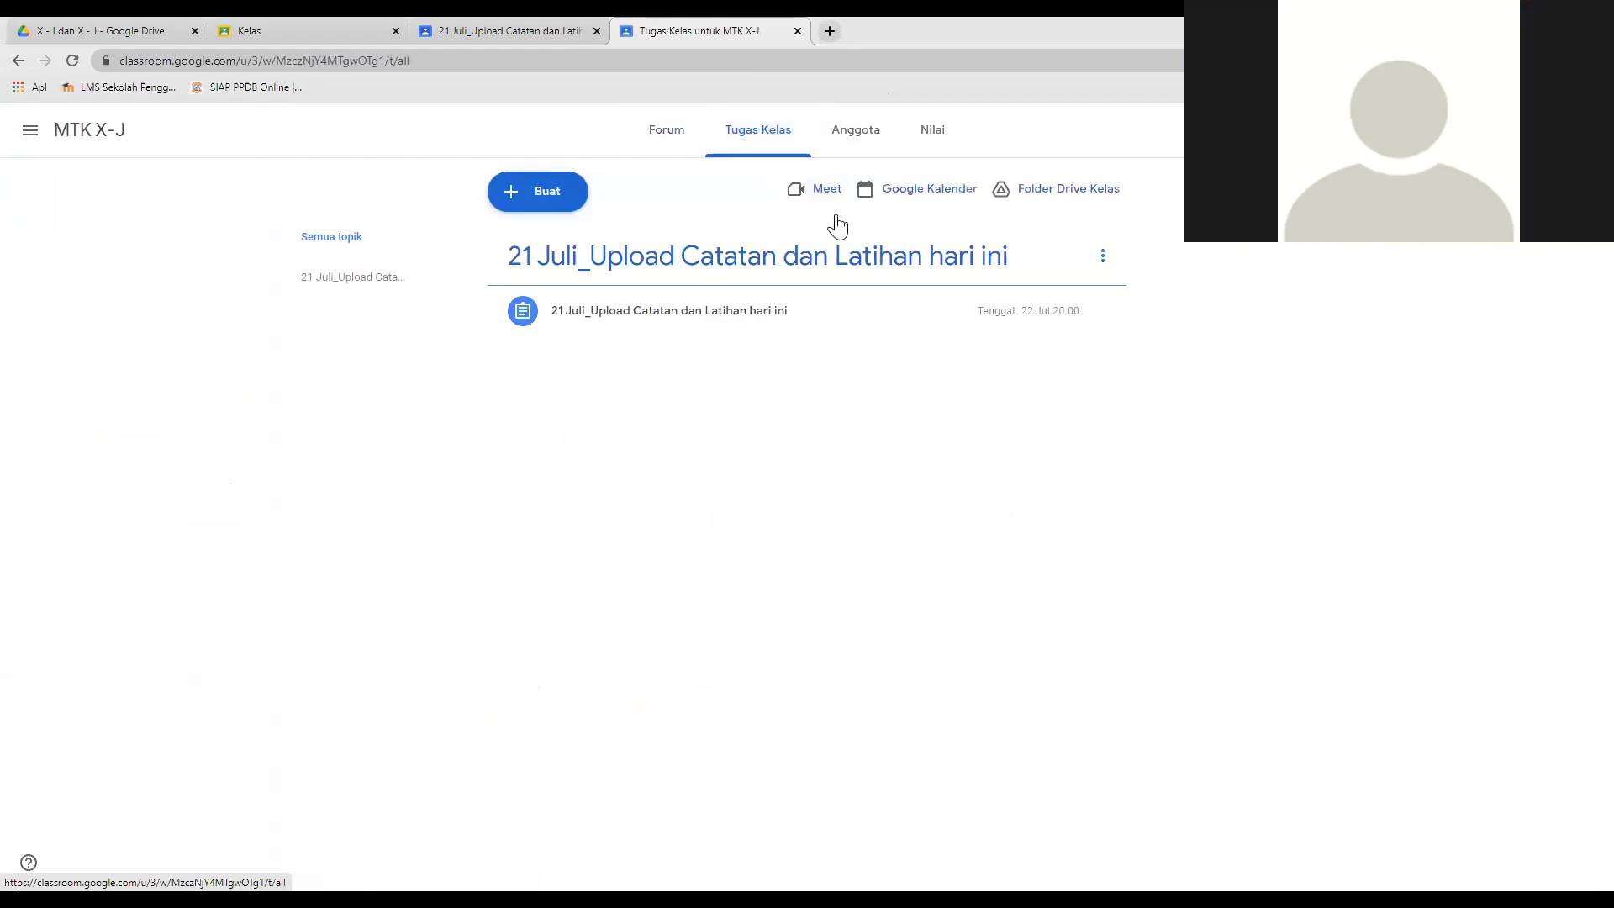
left_click(760, 310)
left_click(937, 290)
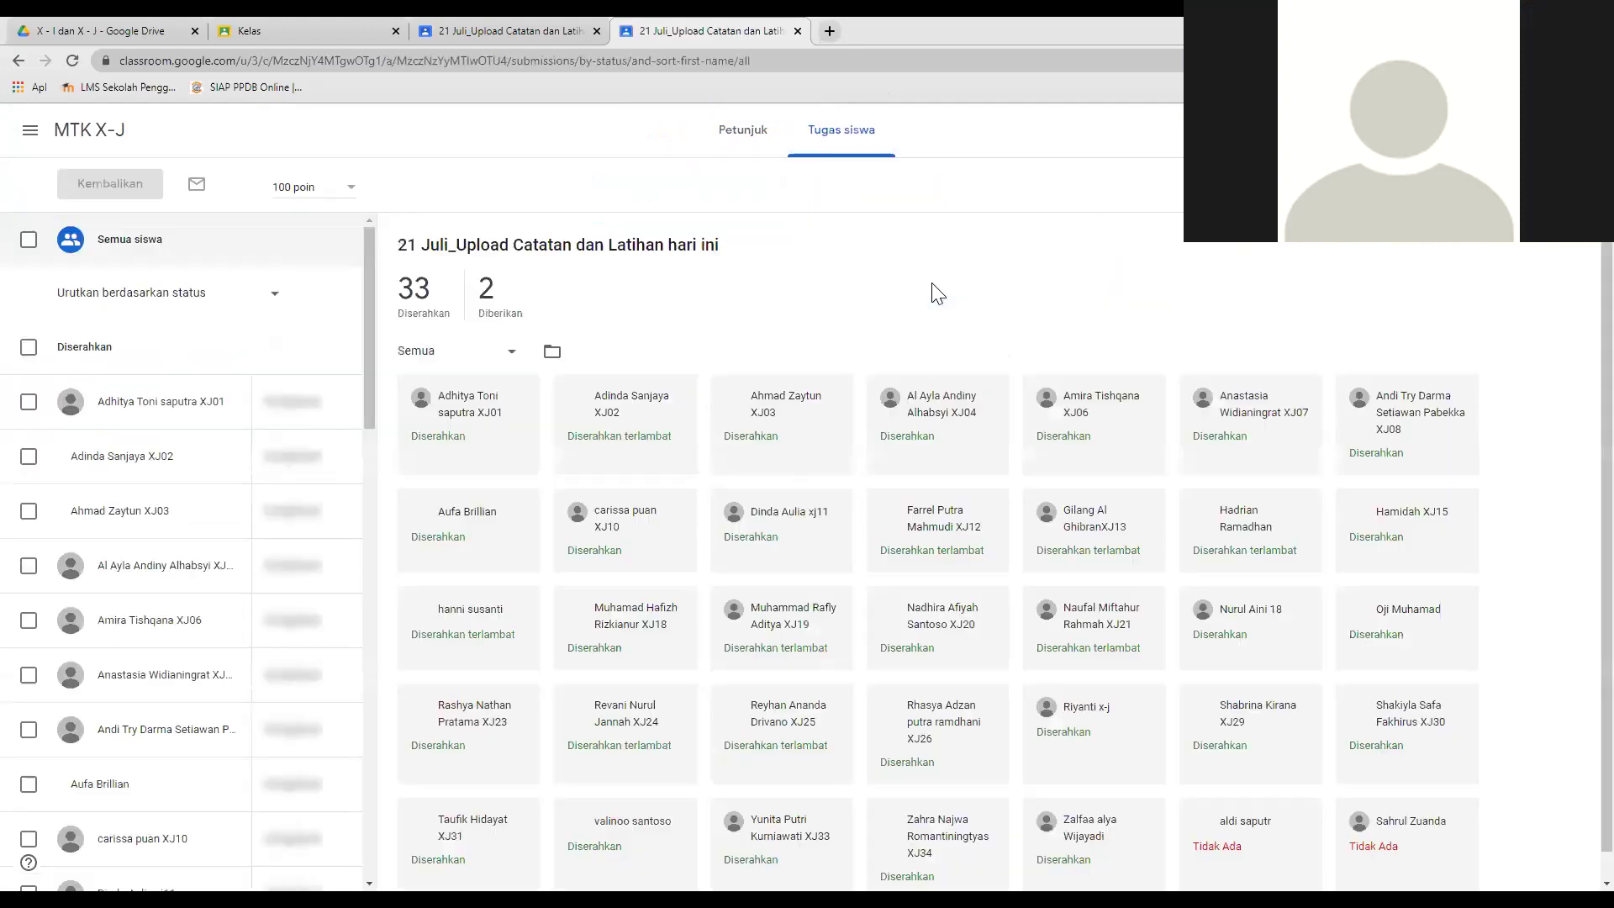
Step: Look through the MTK X-J student list and submission cards, including the students under Ditugaskan
scroll(395, 612, "down", 5)
scroll(232, 687, "down", 5)
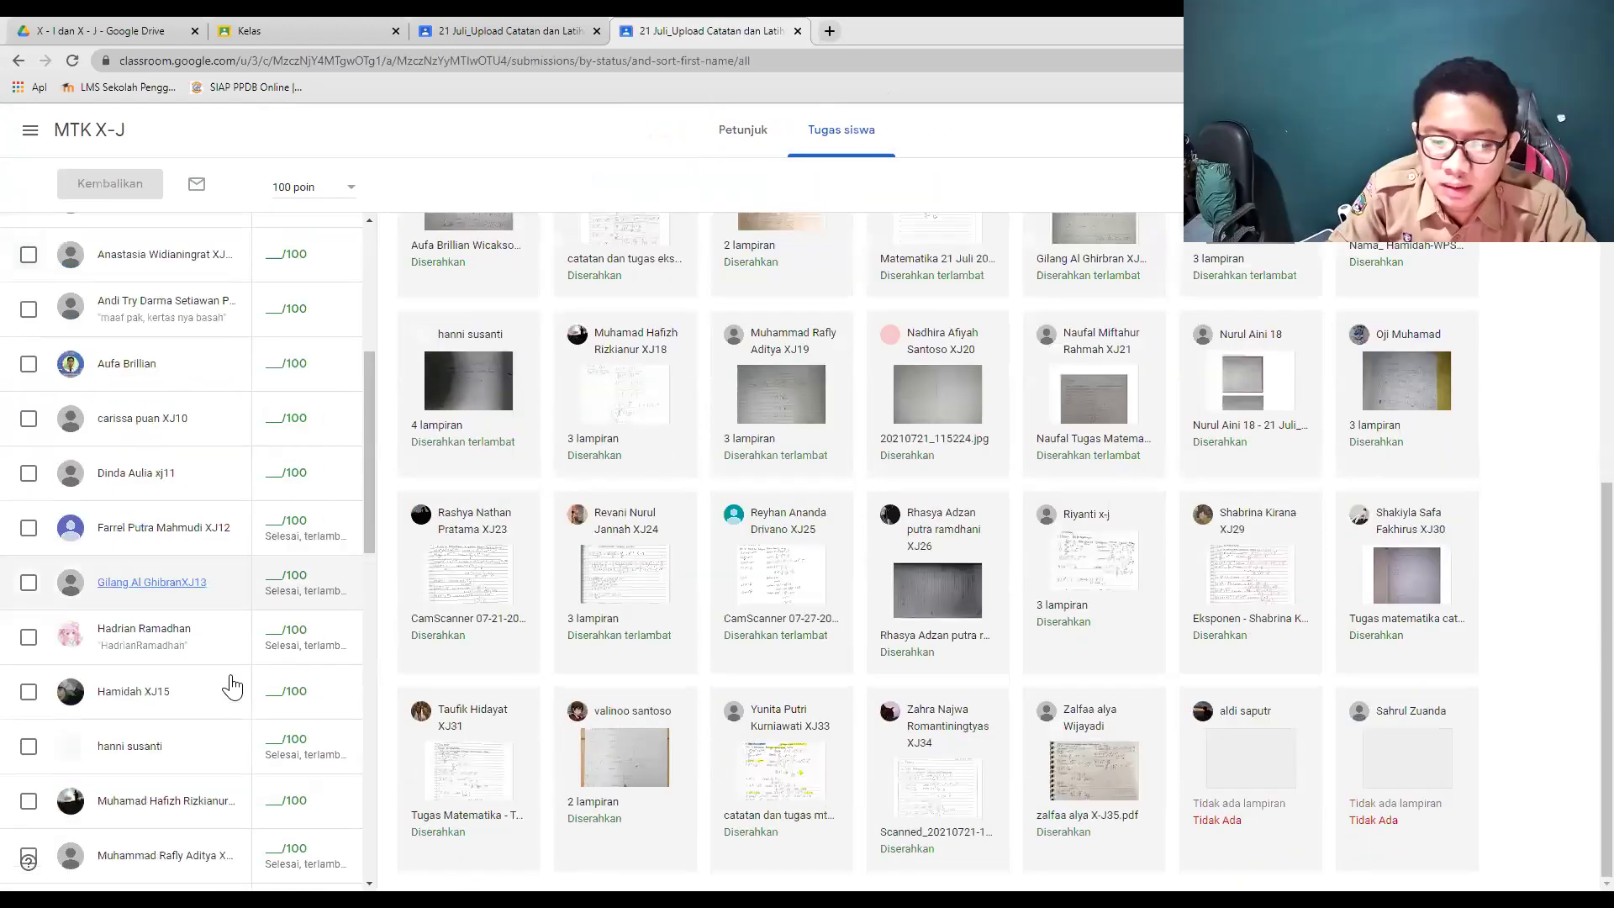
scroll(232, 688, "down", 10)
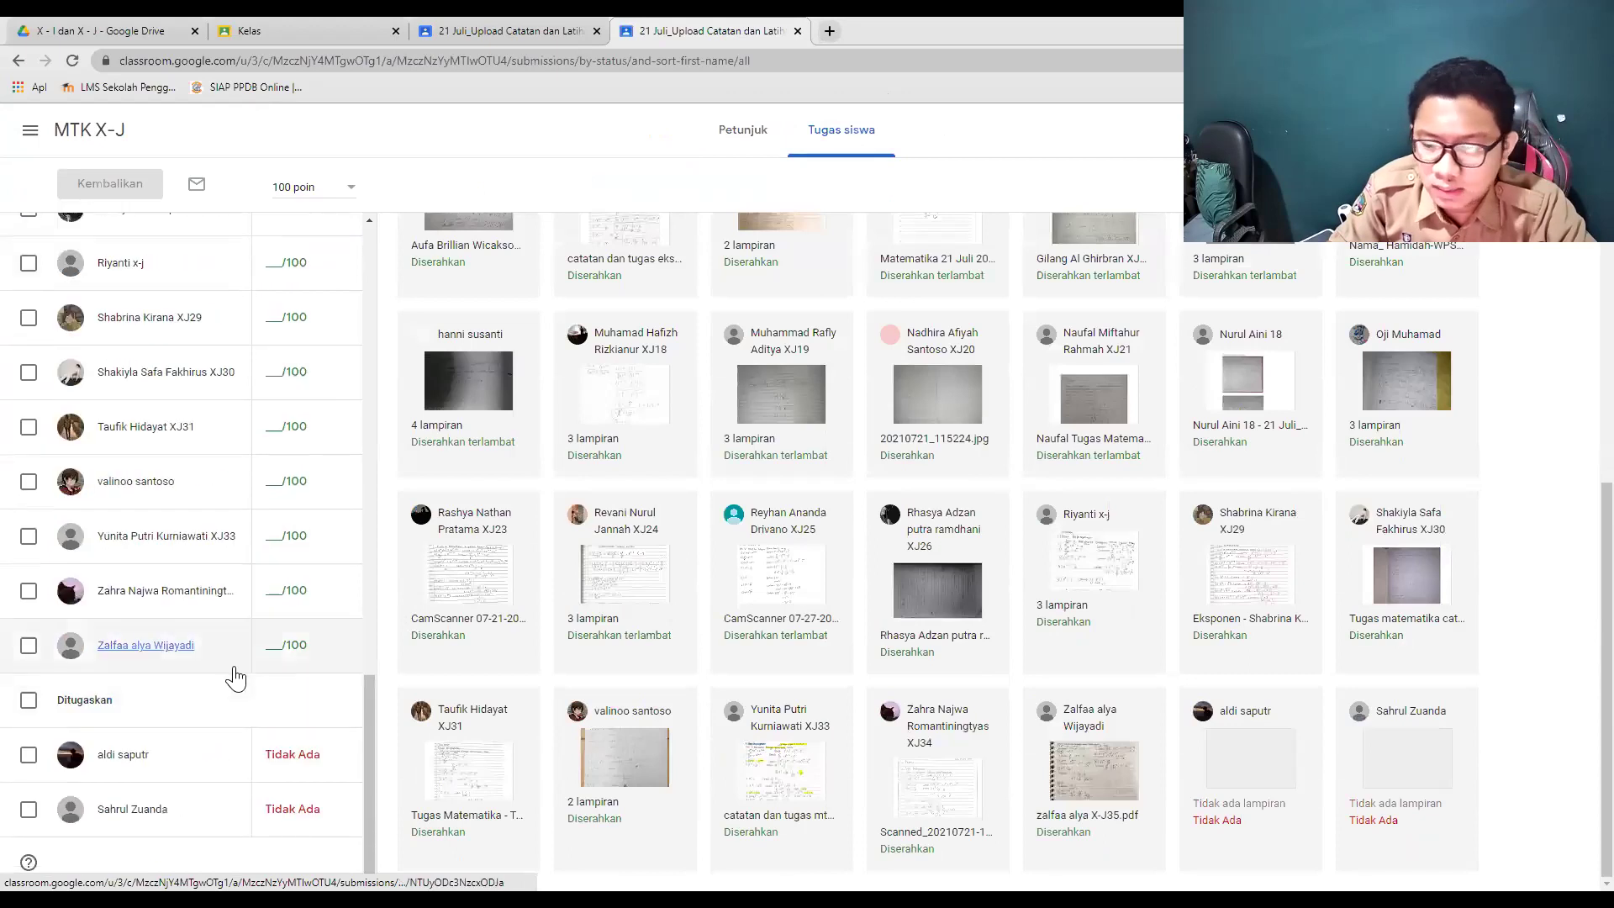
scroll(294, 630, "up", 7)
scroll(1353, 456, "up", 4)
scroll(1360, 454, "up", 2)
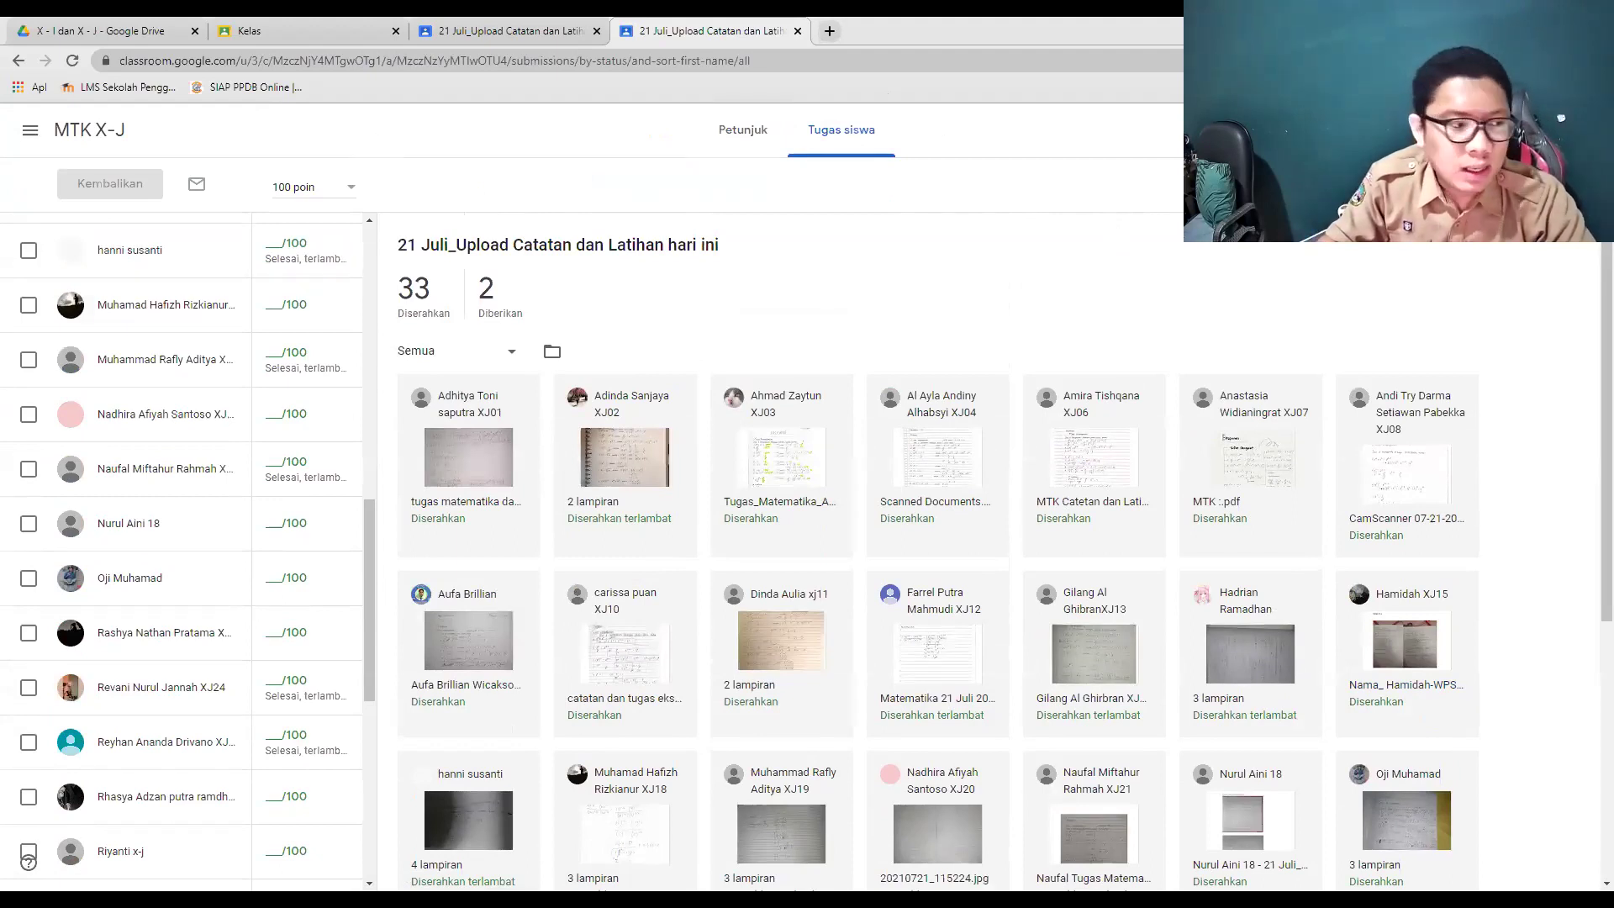
scroll(445, 261, "down", 2)
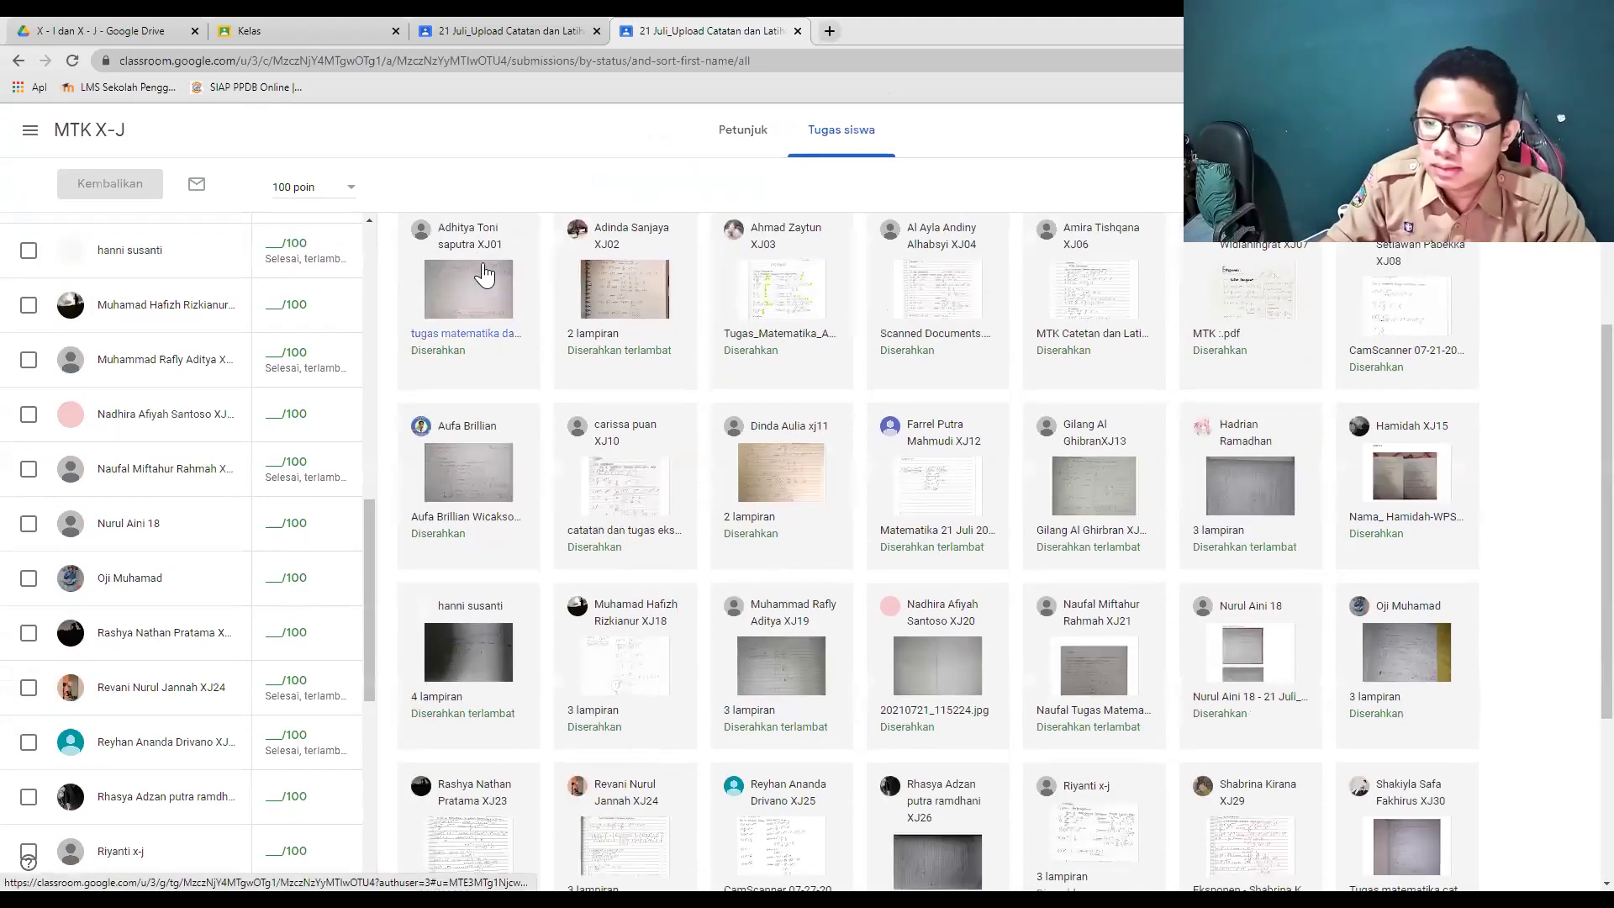
scroll(487, 273, "down", 2)
scroll(603, 459, "up", 3)
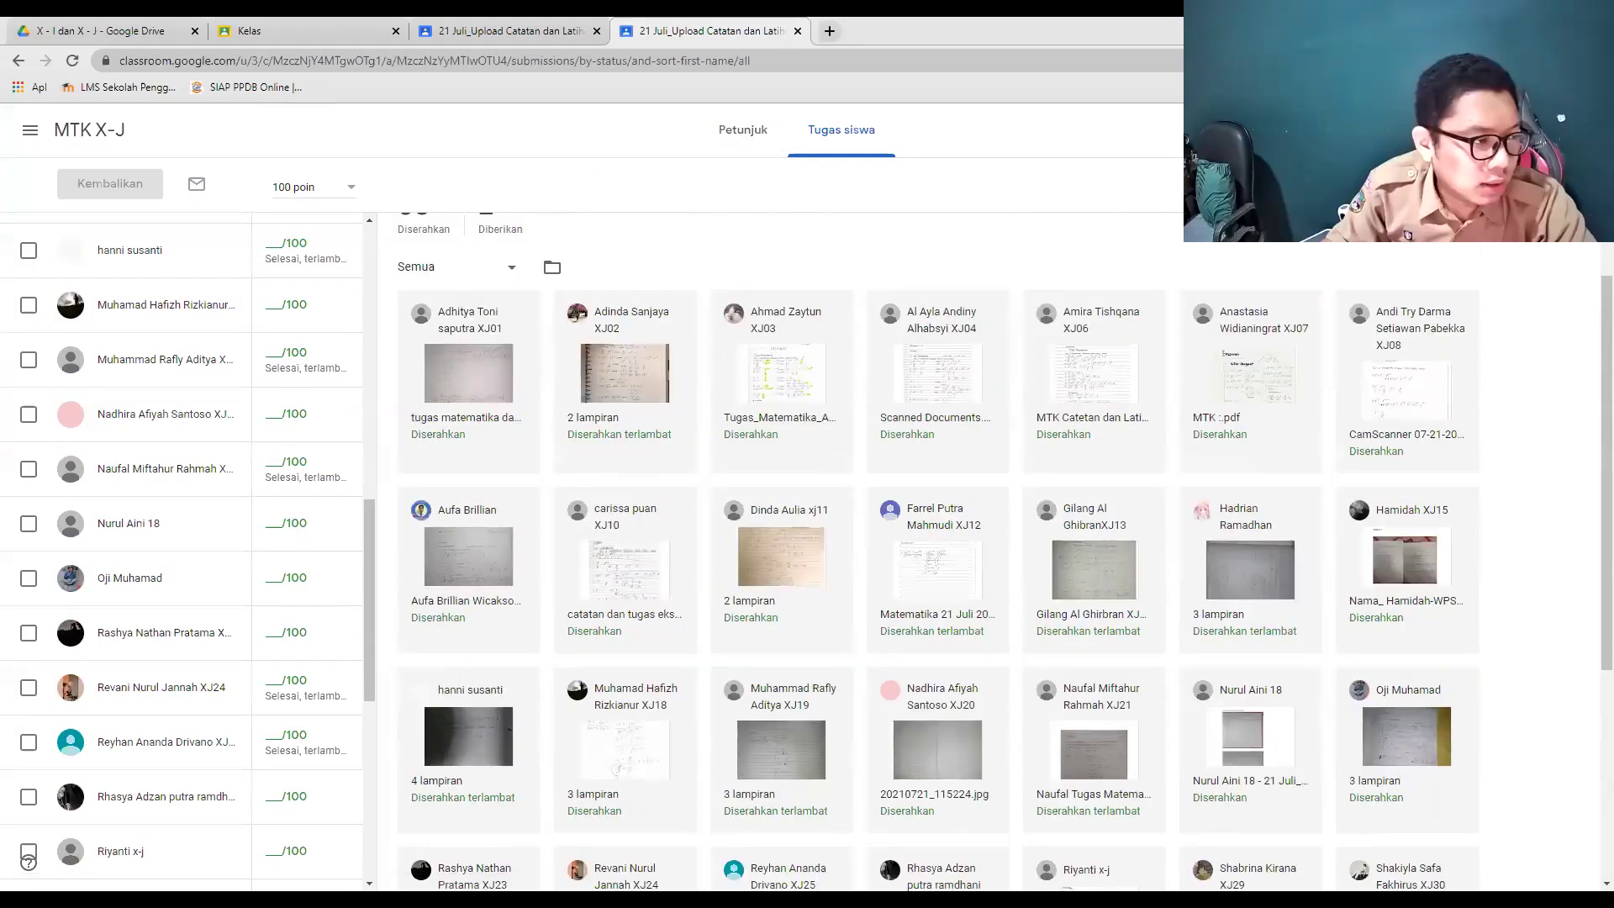
Step: Draw a check mark above each of the seven student cards in the first row
left_click_drag(457, 271, 507, 257)
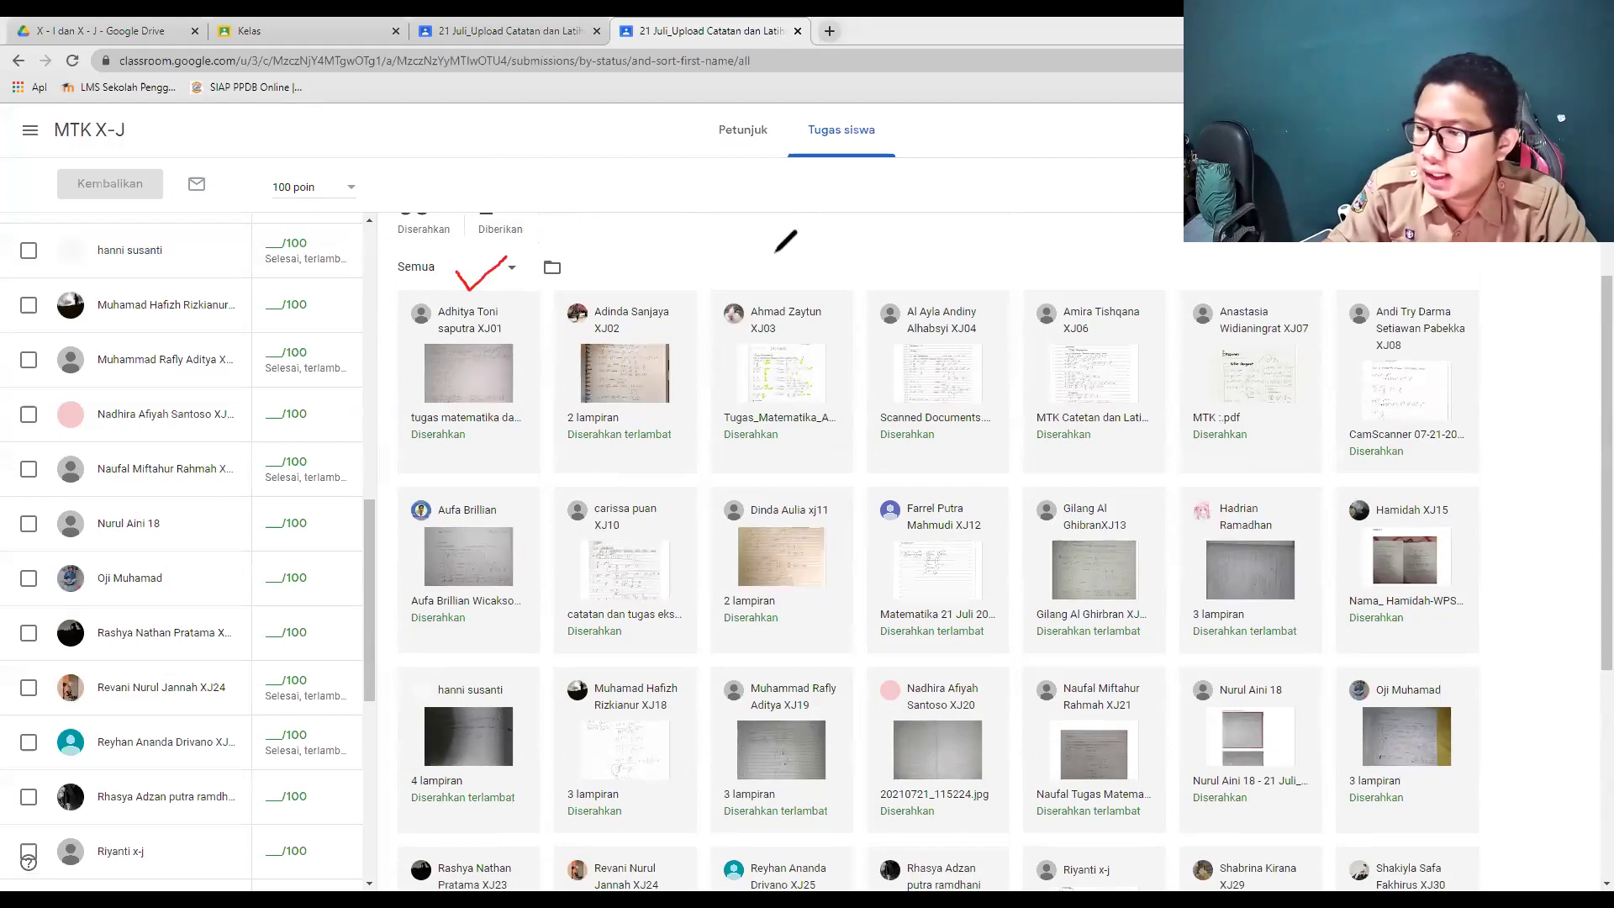
mouse_move(620, 275)
left_mouse_down()
mouse_move(634, 294)
mouse_move(694, 242)
left_mouse_up()
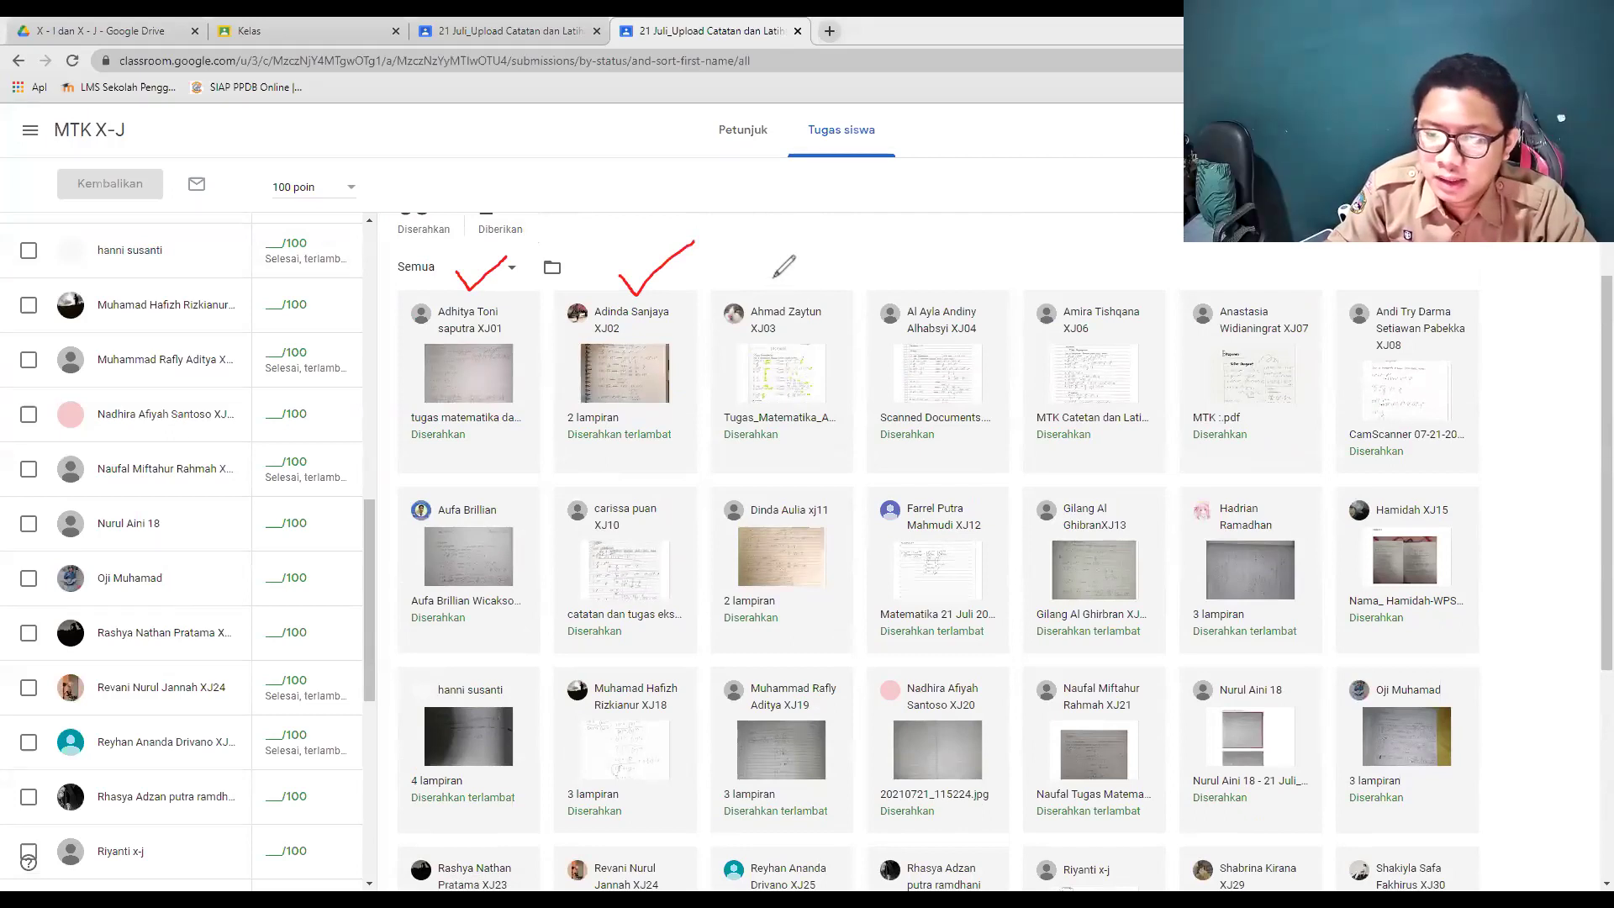
left_click_drag(772, 274, 847, 244)
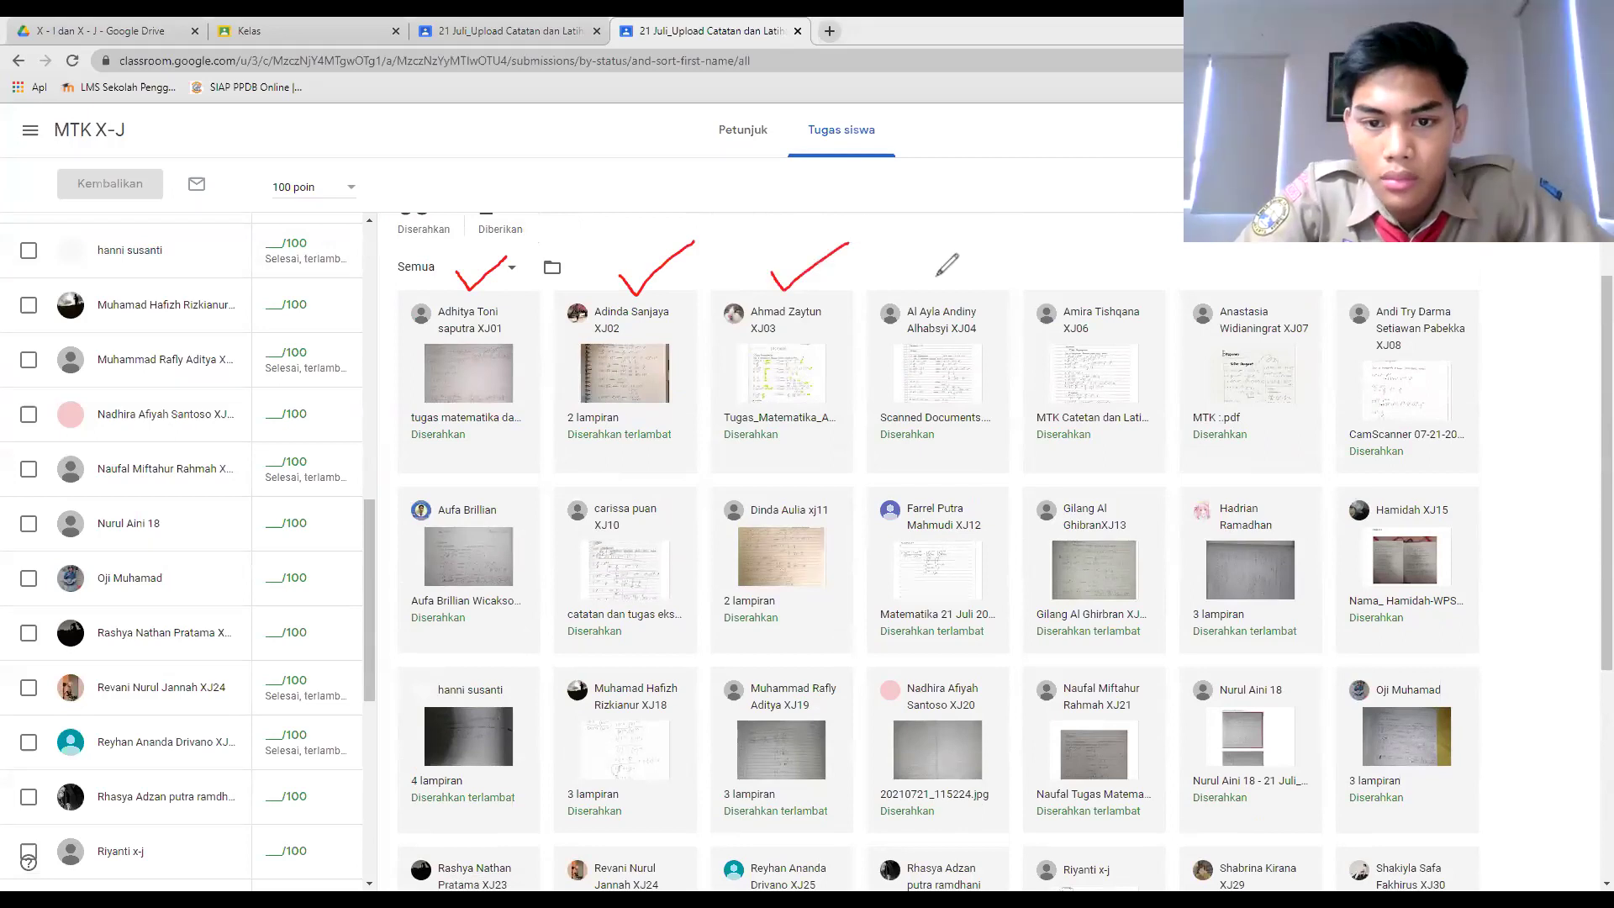
mouse_move(935, 274)
left_mouse_down()
mouse_move(946, 292)
mouse_move(970, 265)
left_mouse_up()
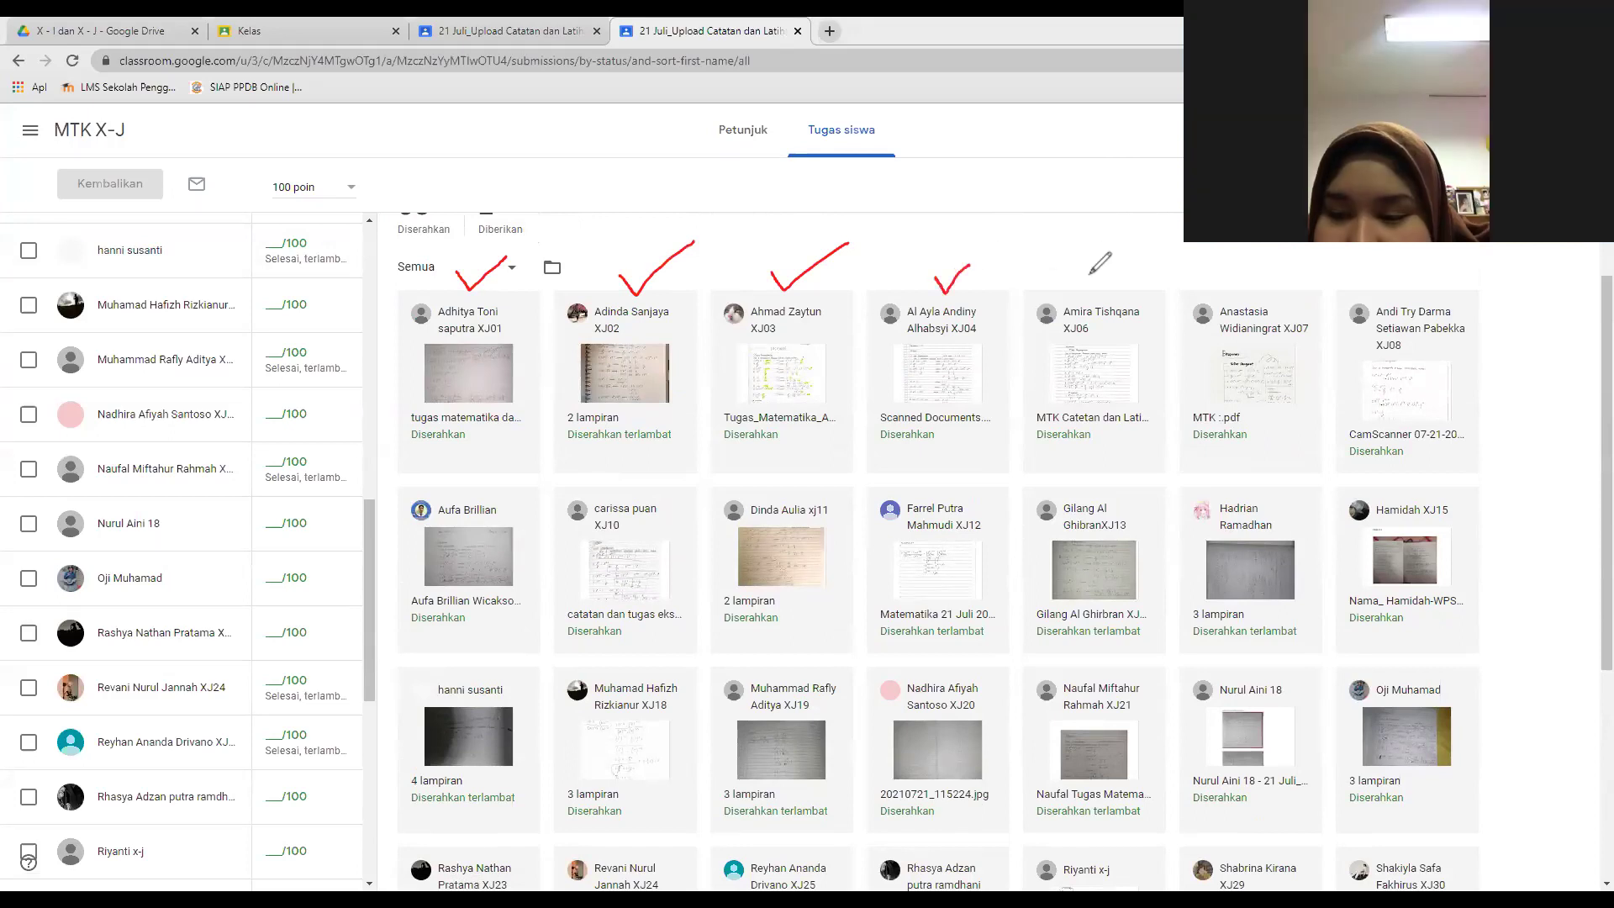
left_click_drag(1090, 274, 1133, 243)
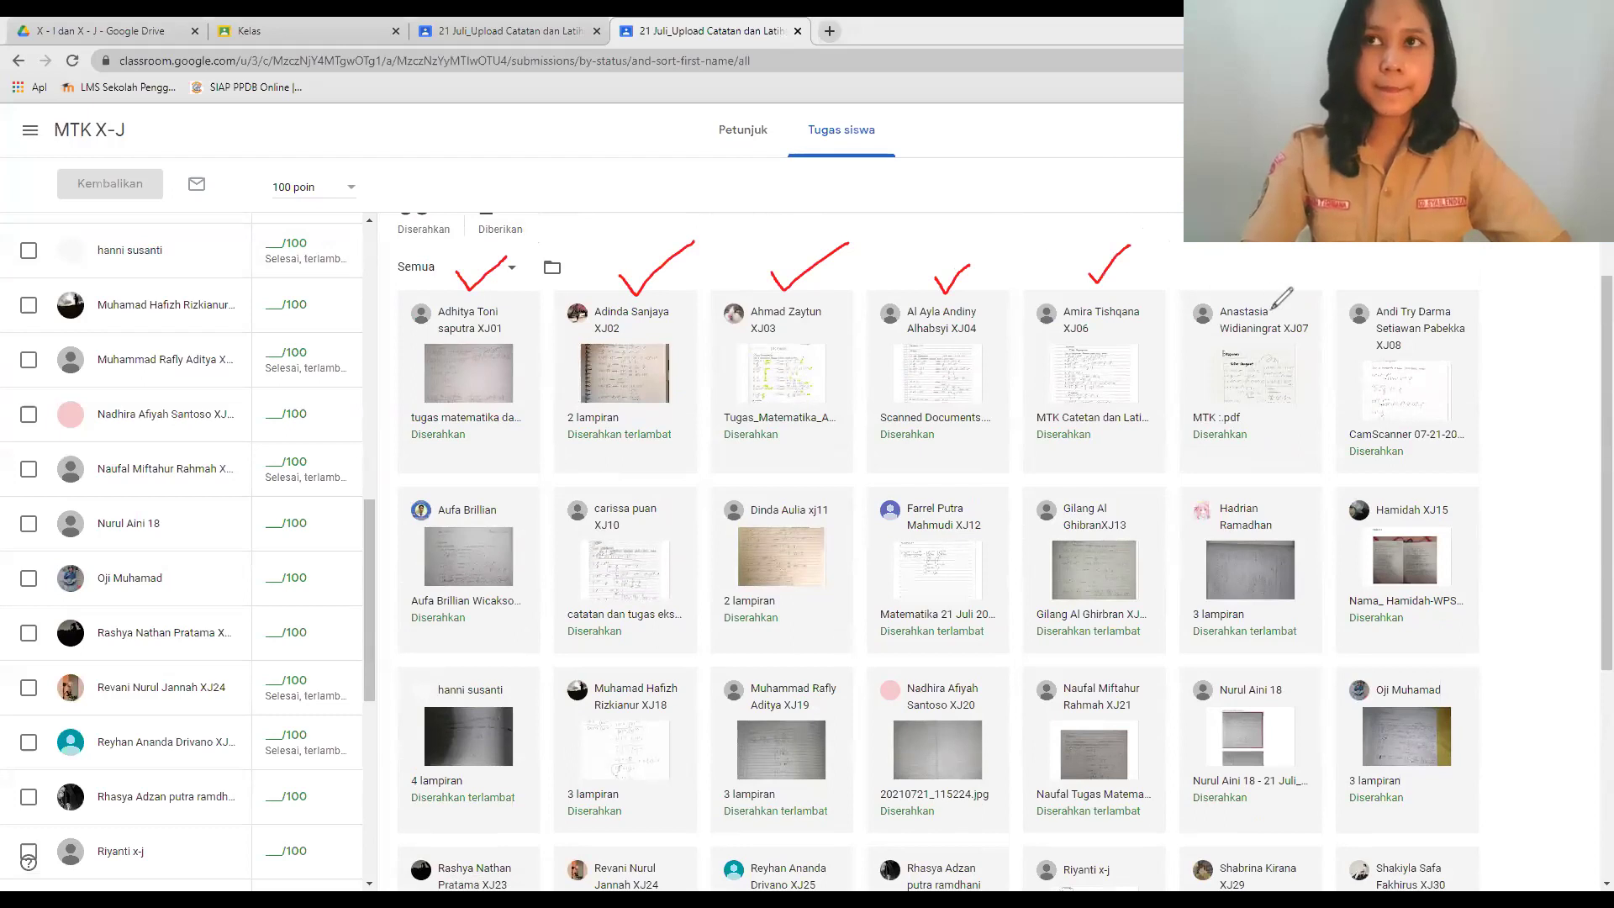
mouse_move(1251, 266)
left_mouse_down()
mouse_move(1270, 278)
mouse_move(1299, 243)
left_mouse_up()
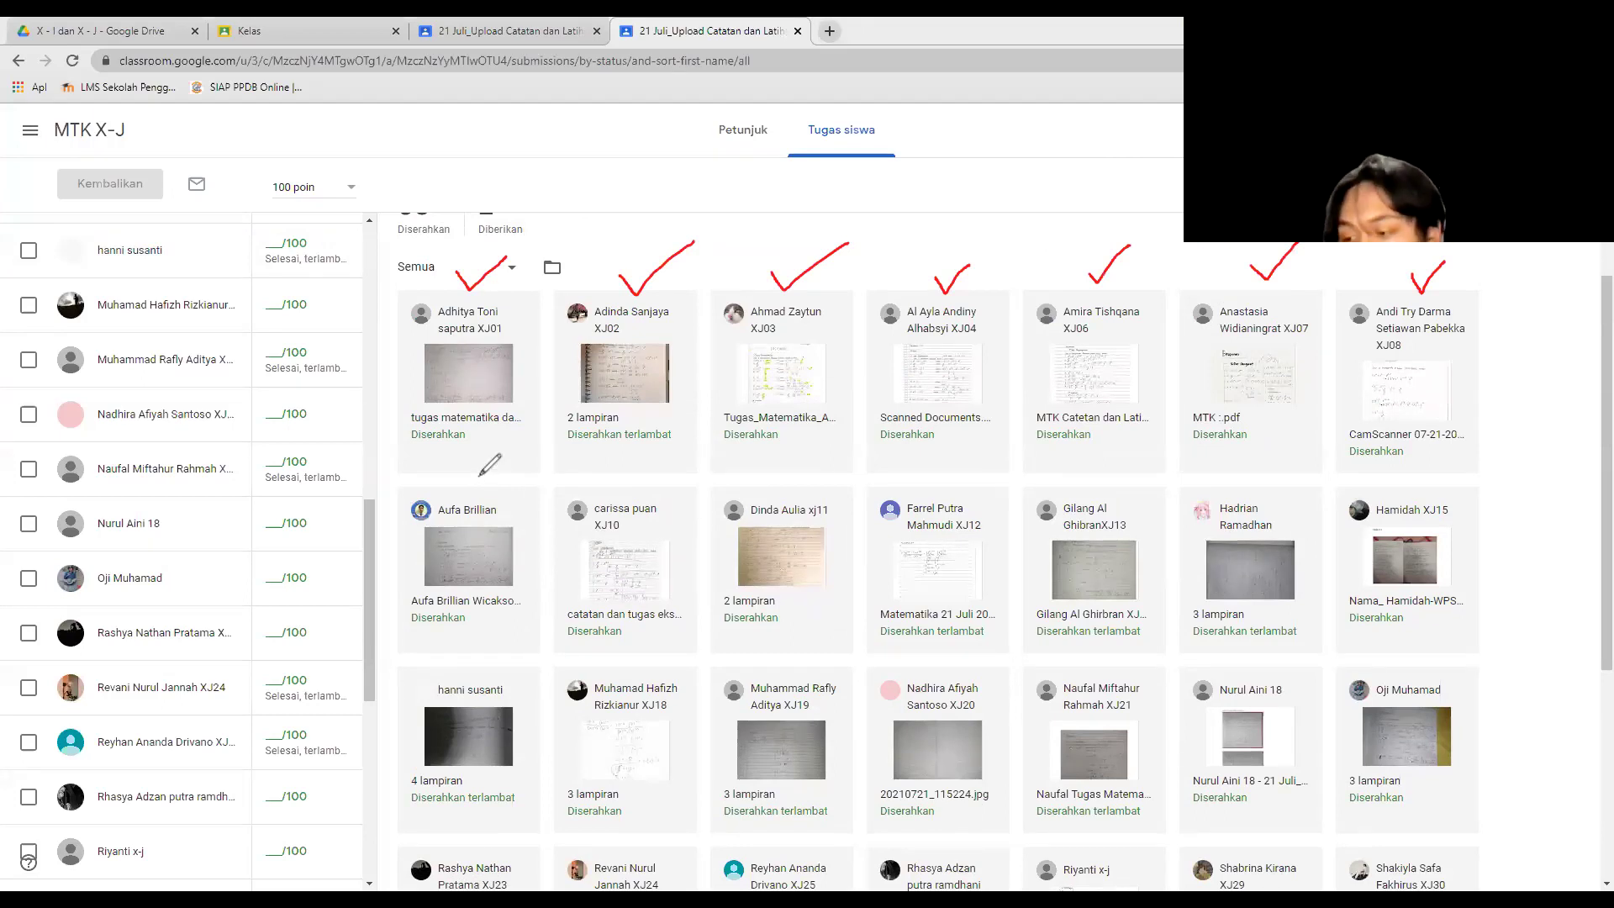
Step: Draw a check mark above each of the seven student cards in the second row
left_click_drag(472, 474, 524, 450)
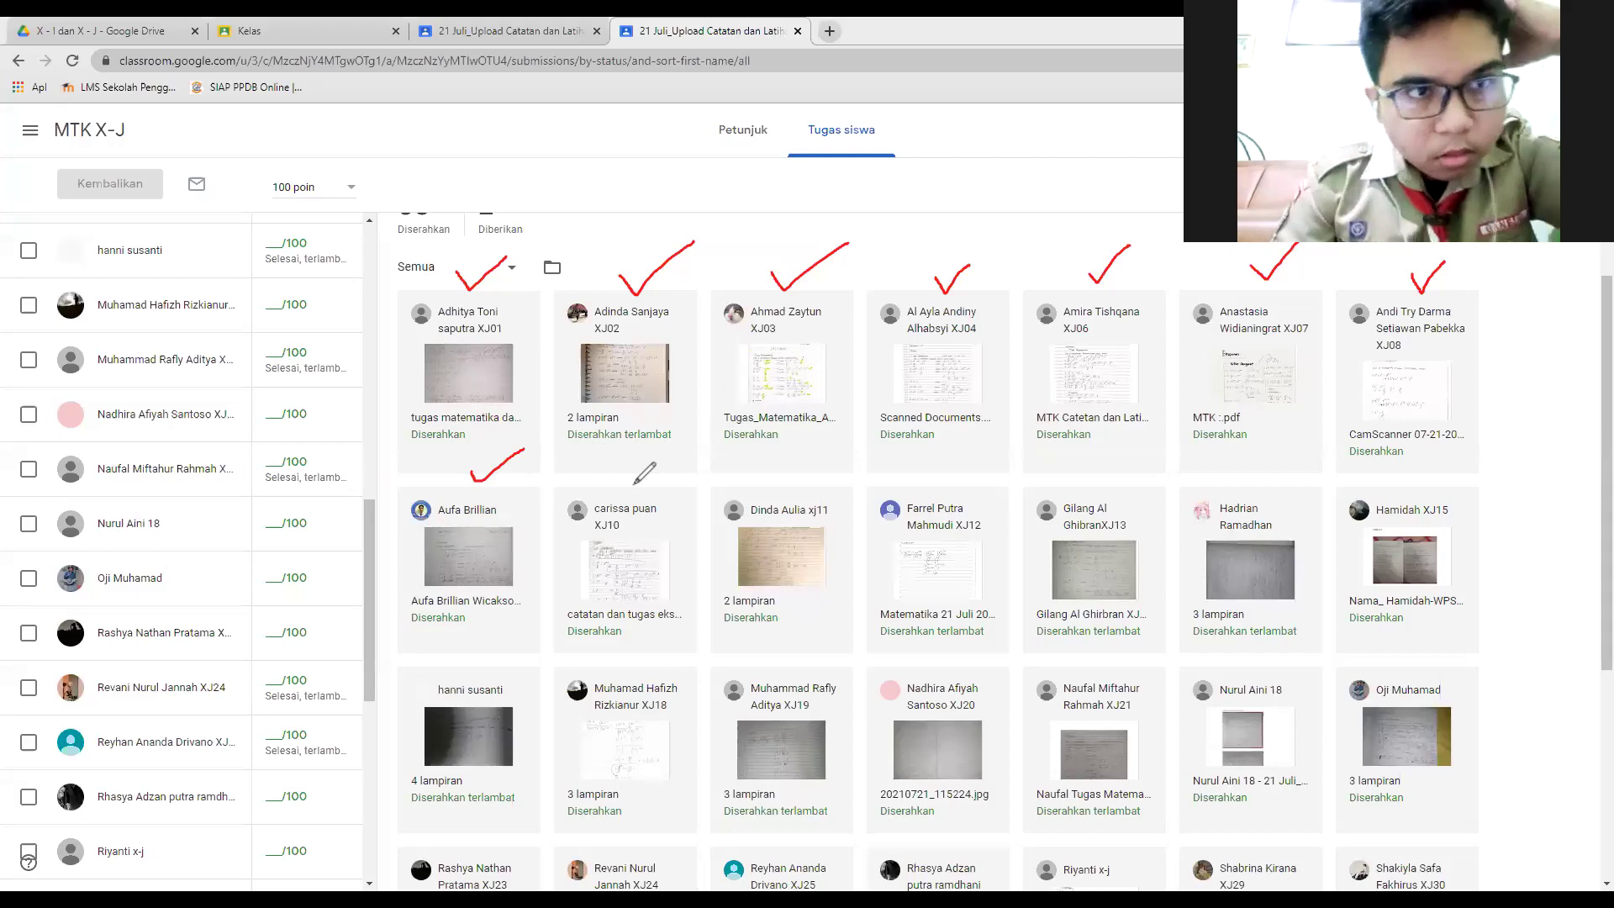
left_click_drag(632, 486, 681, 471)
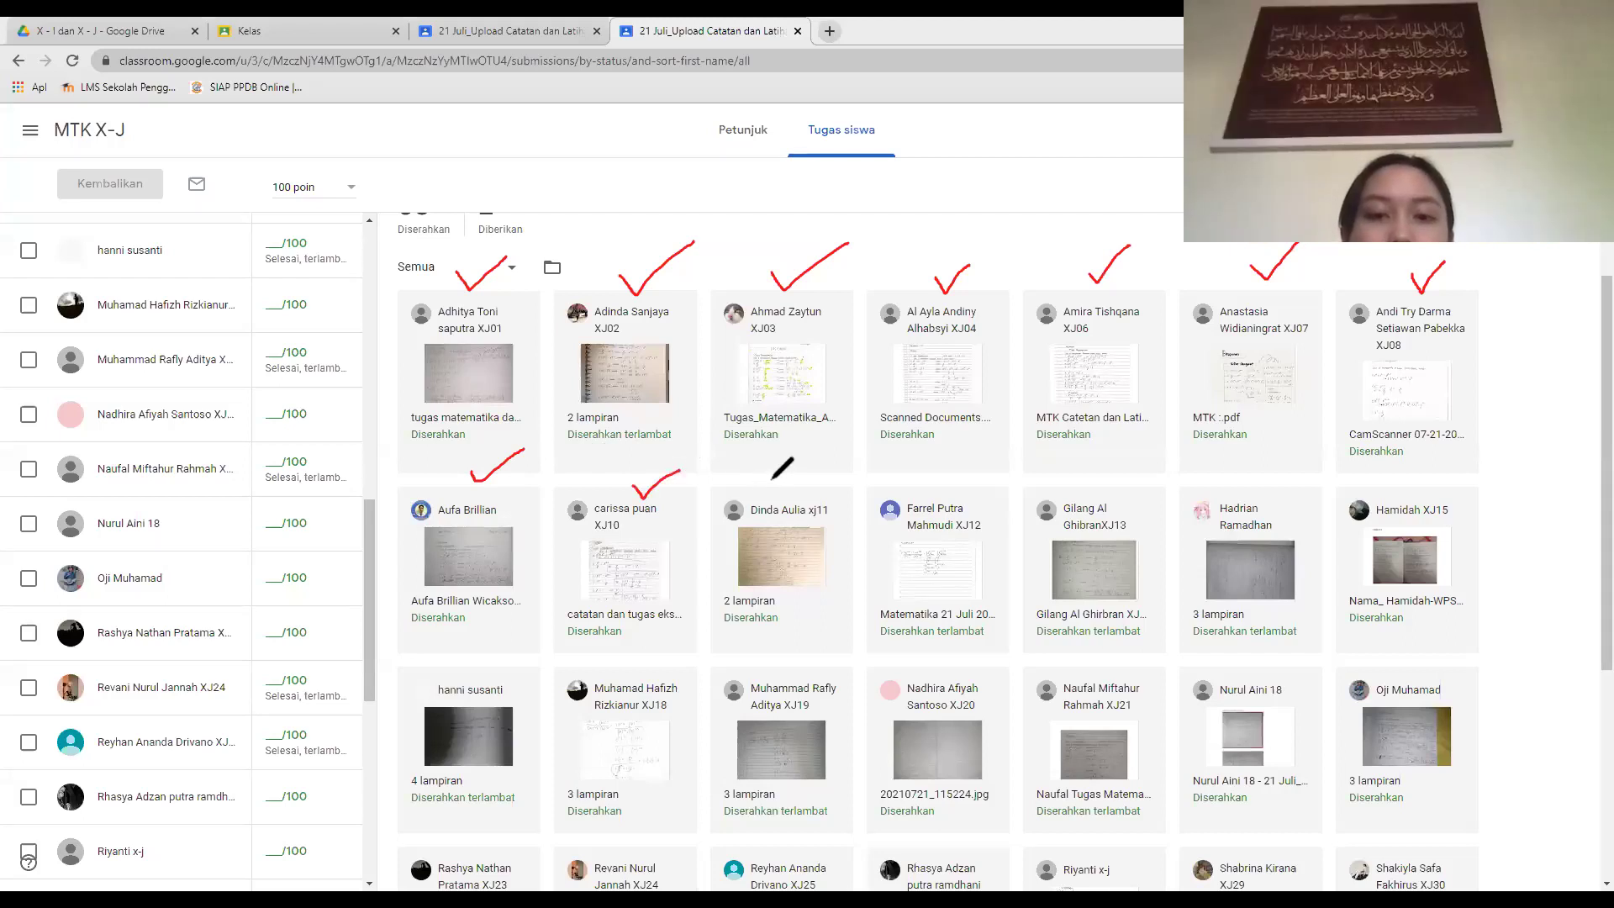
left_click_drag(768, 477, 824, 458)
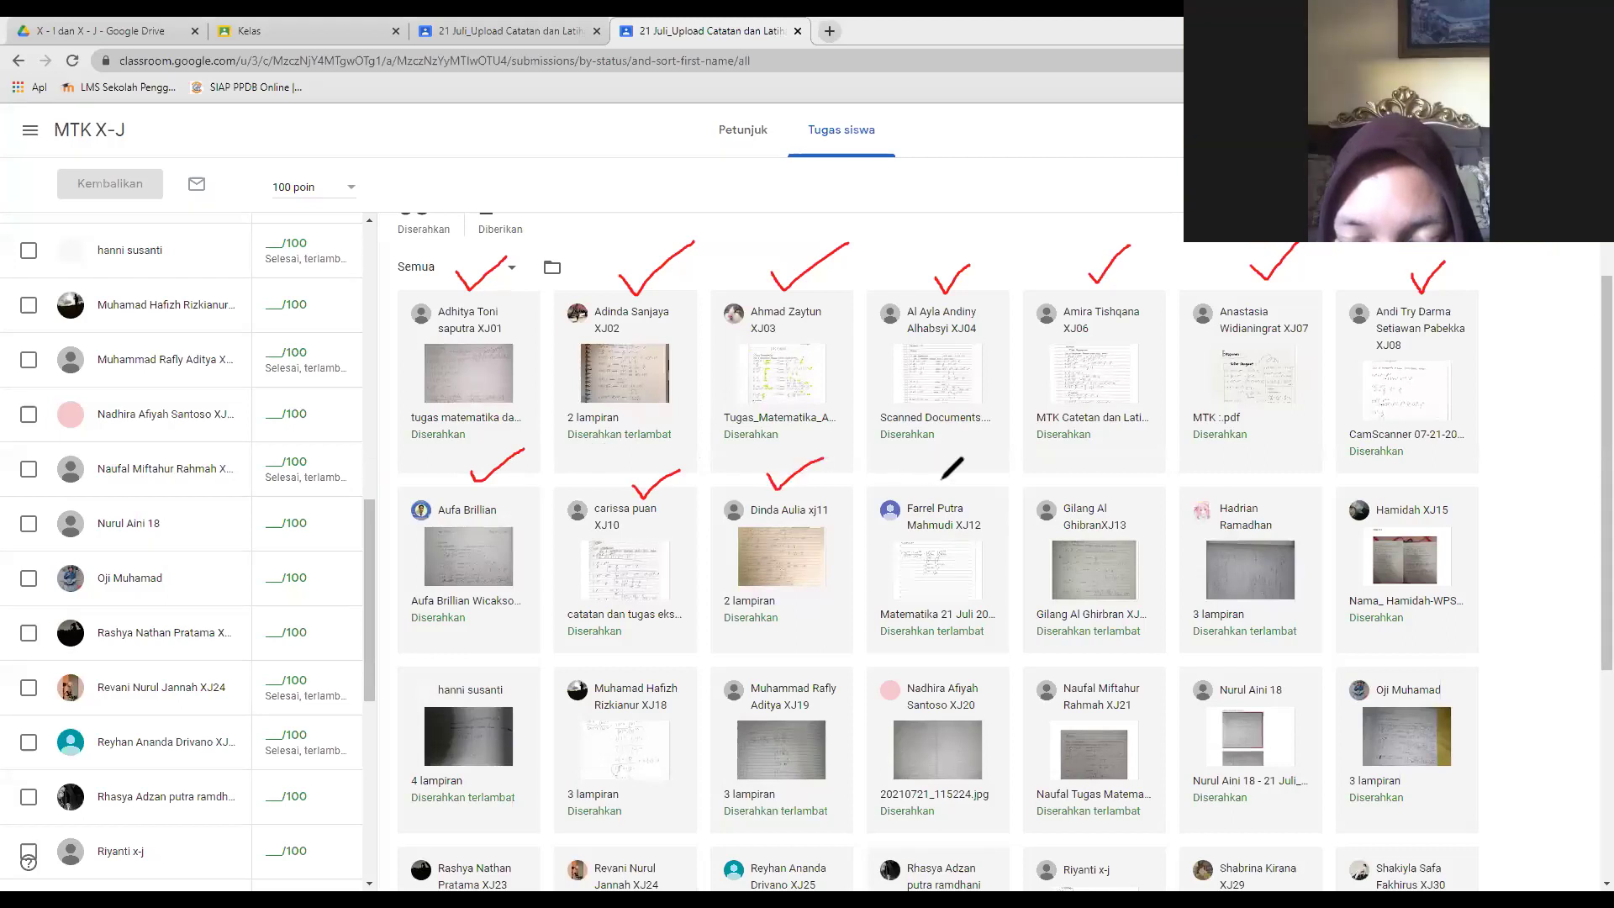
left_click_drag(943, 480, 988, 462)
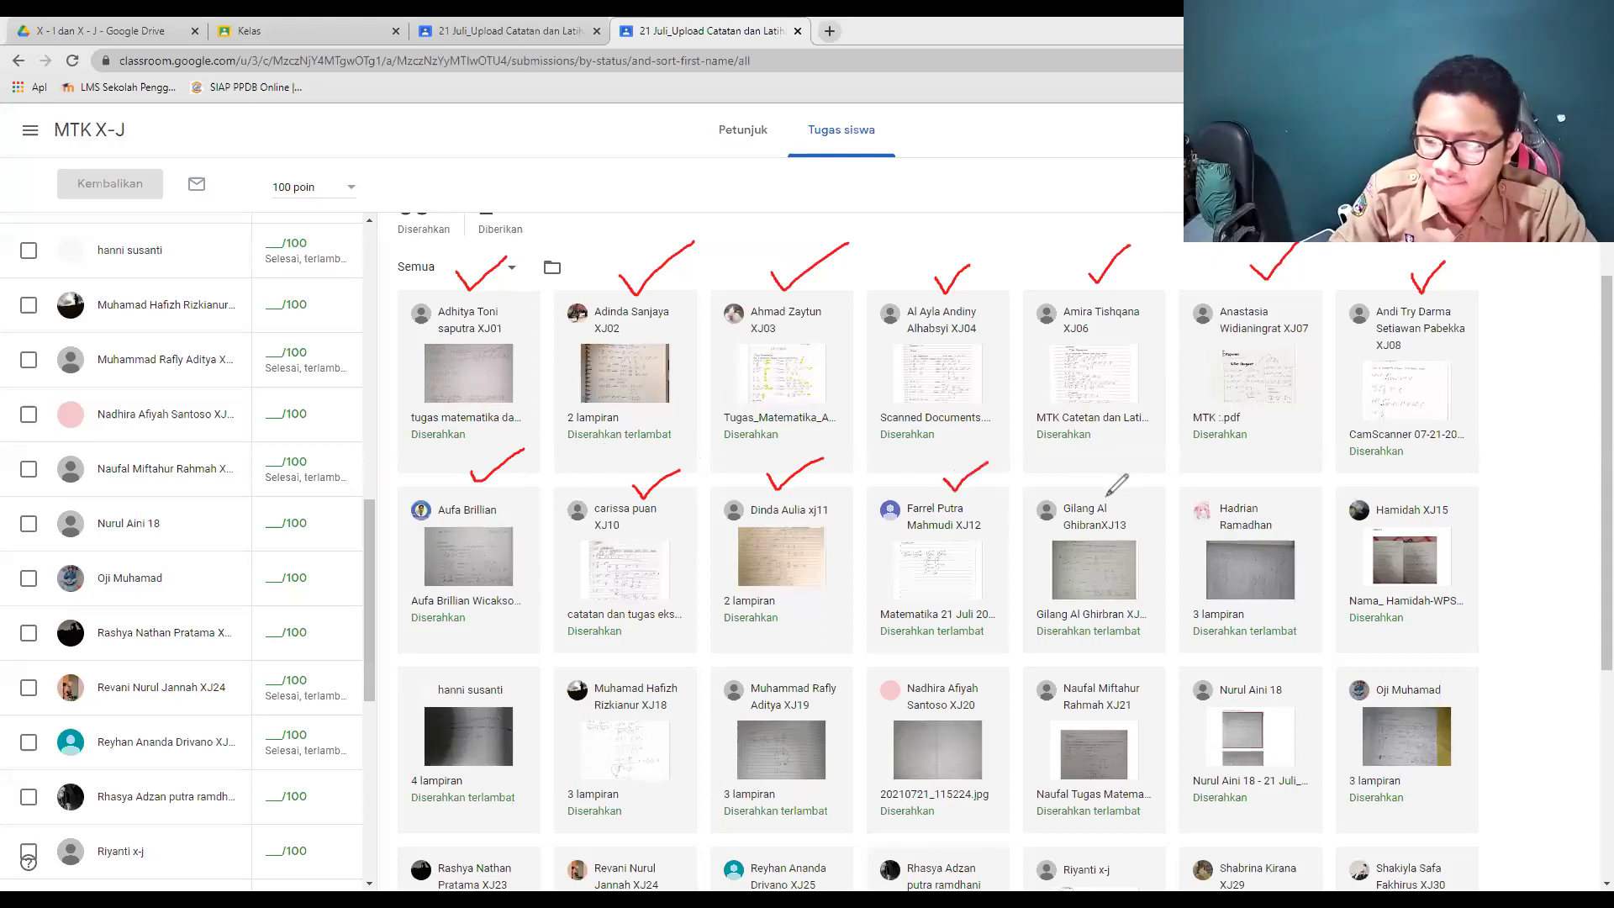
left_click_drag(1102, 472, 1142, 456)
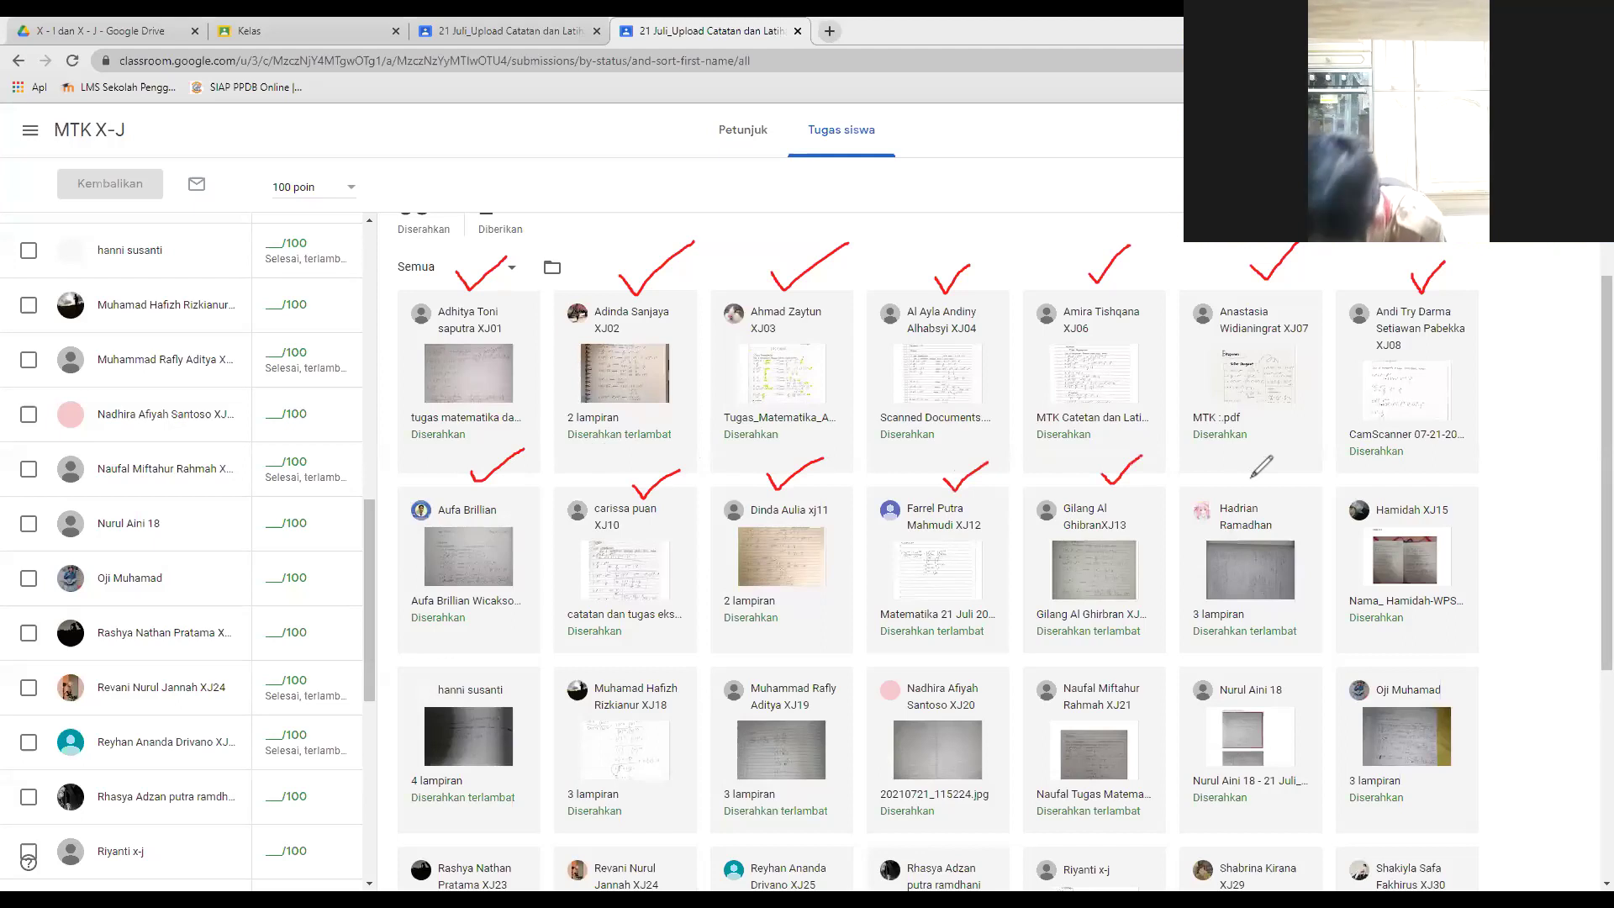
left_click_drag(1251, 475, 1295, 454)
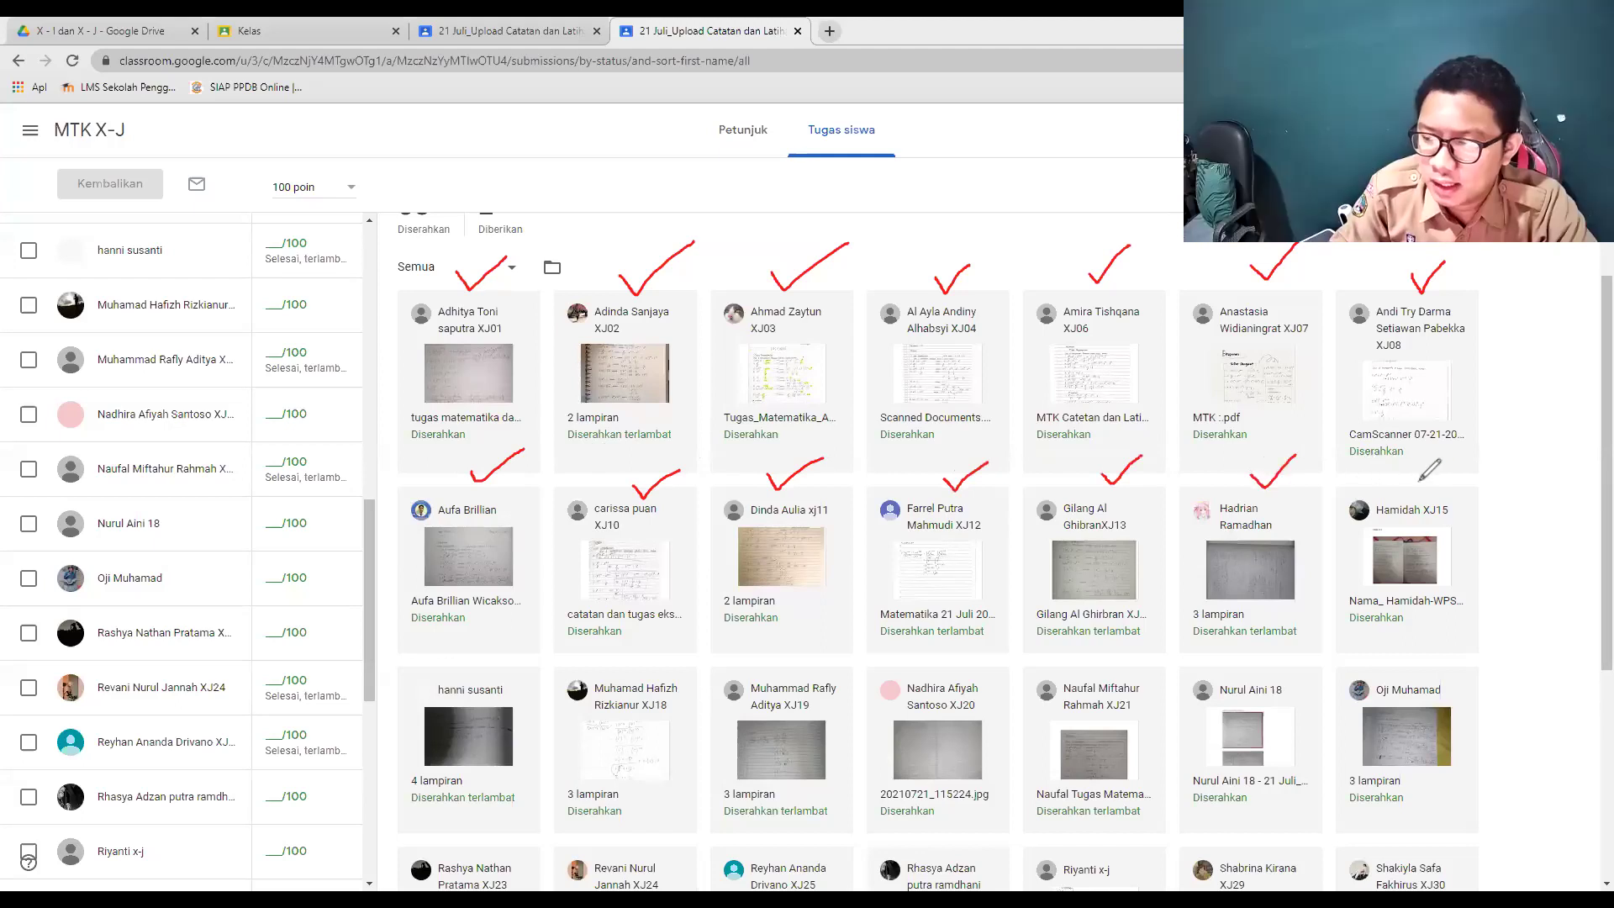
left_click_drag(1419, 476, 1457, 460)
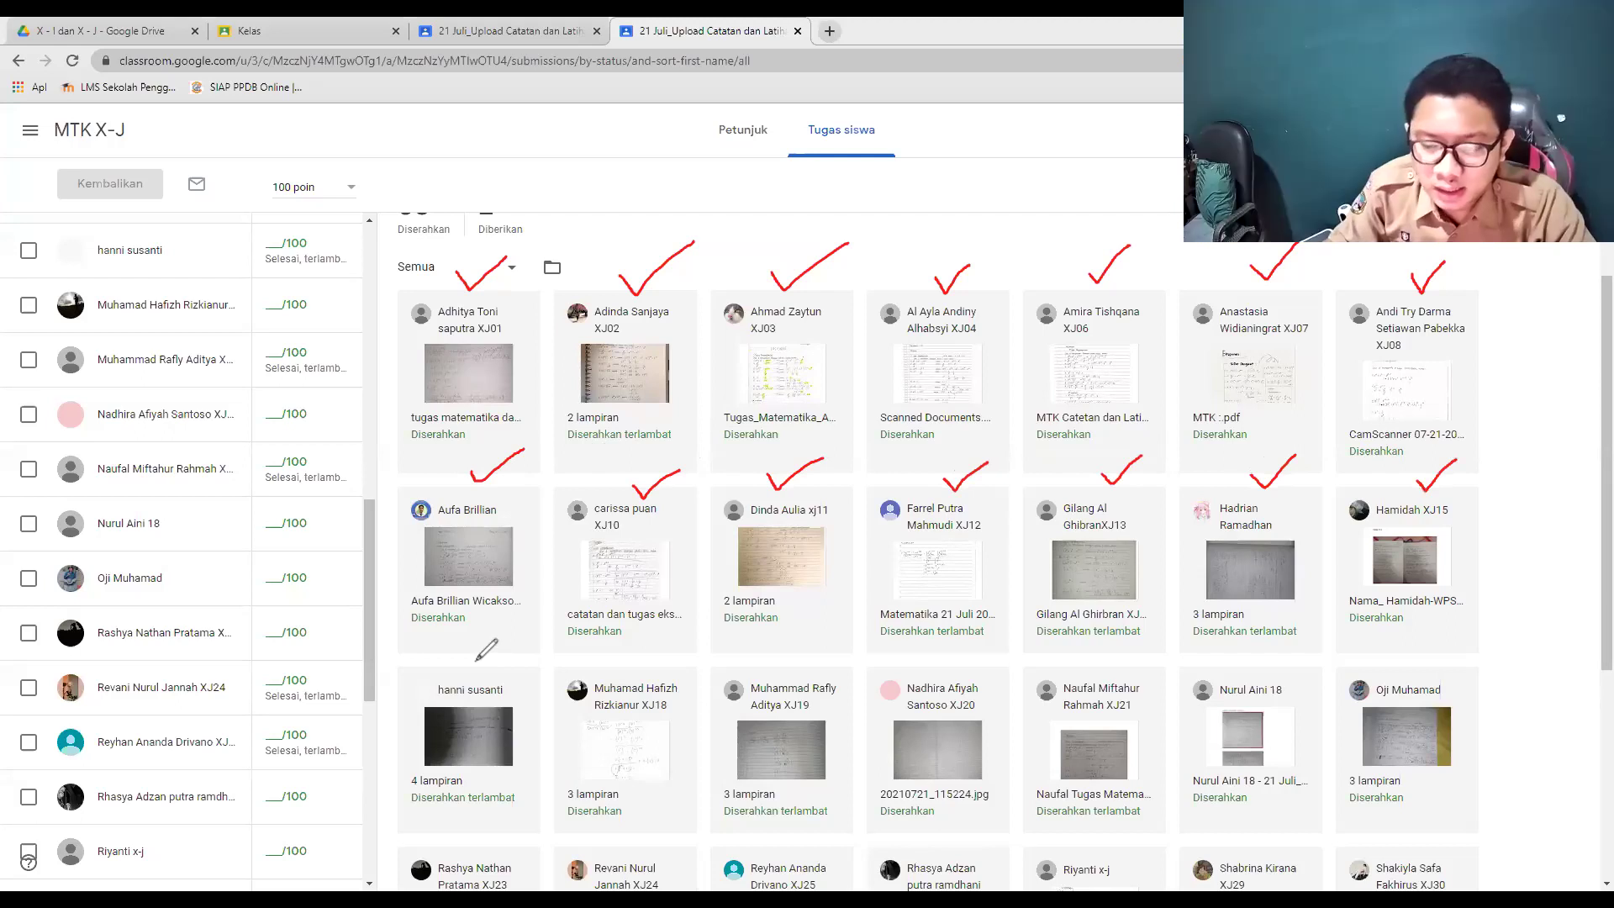
Step: Annotate all seven student cards in the third row with check marks, undoing the started "A" on the first card
mouse_move(468, 675)
left_mouse_down()
mouse_move(476, 618)
mouse_move(502, 662)
left_mouse_up()
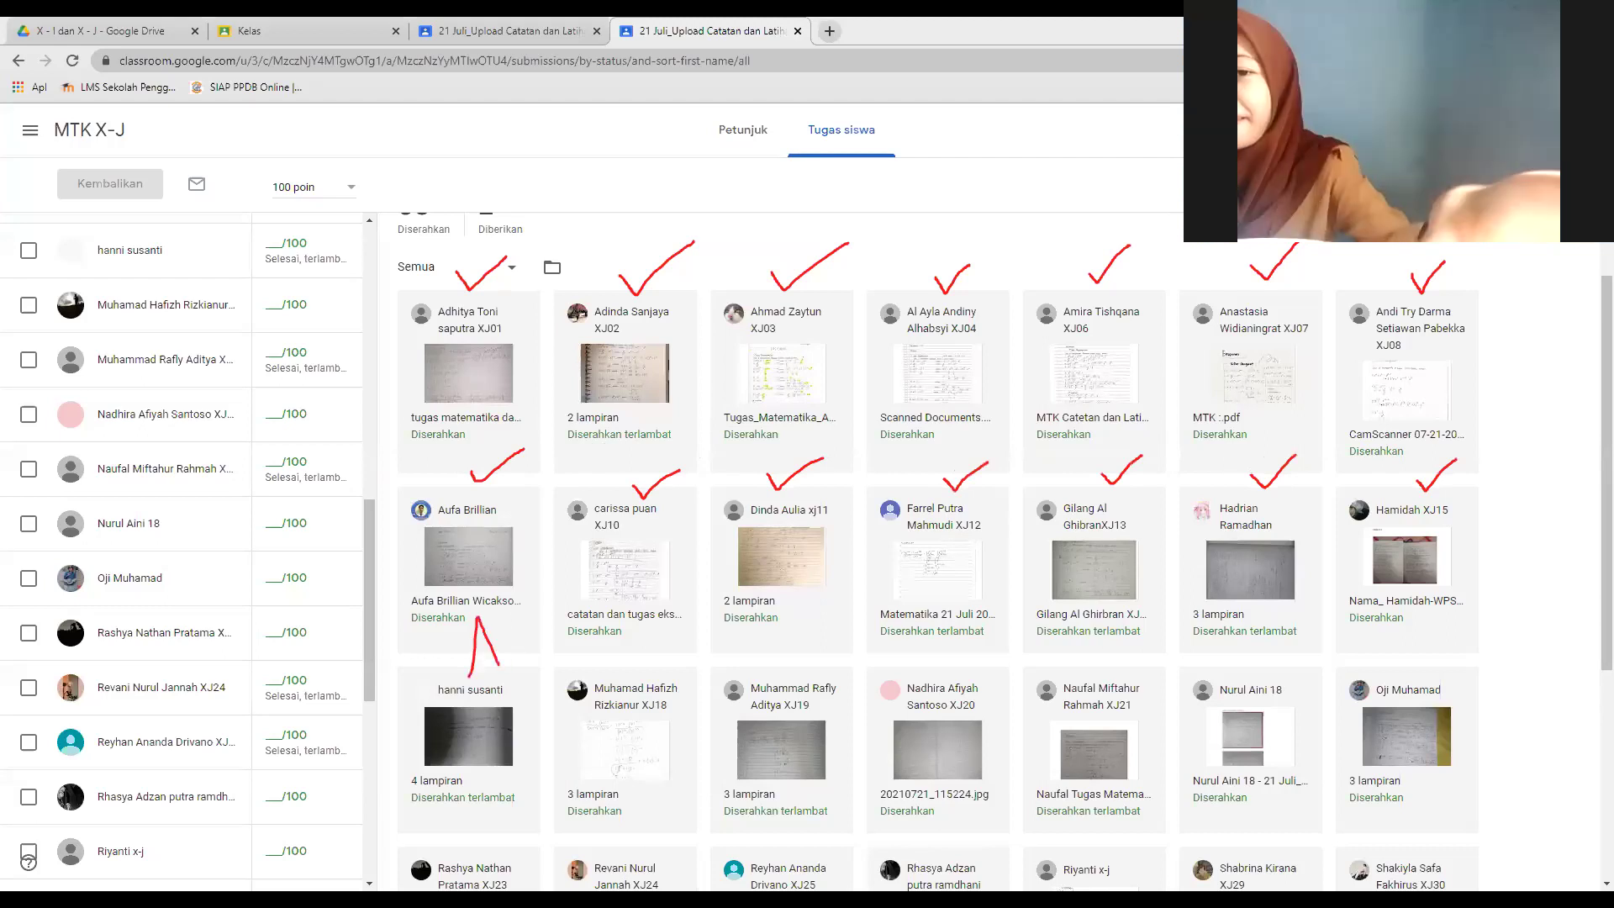
key("ctrl+z")
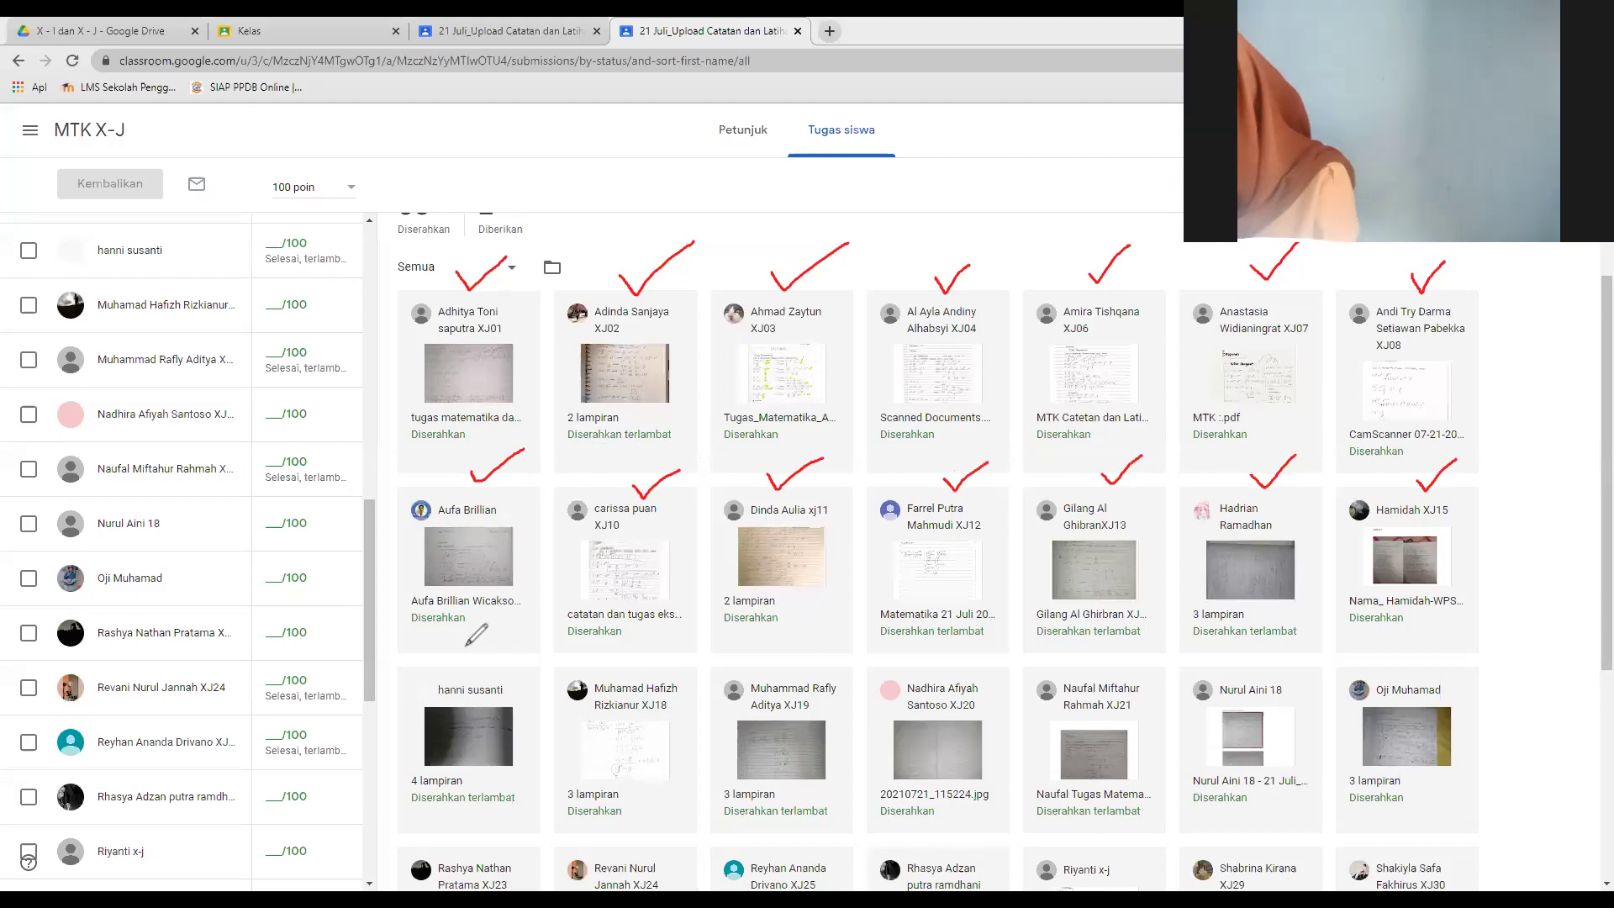
left_click_drag(461, 652, 504, 634)
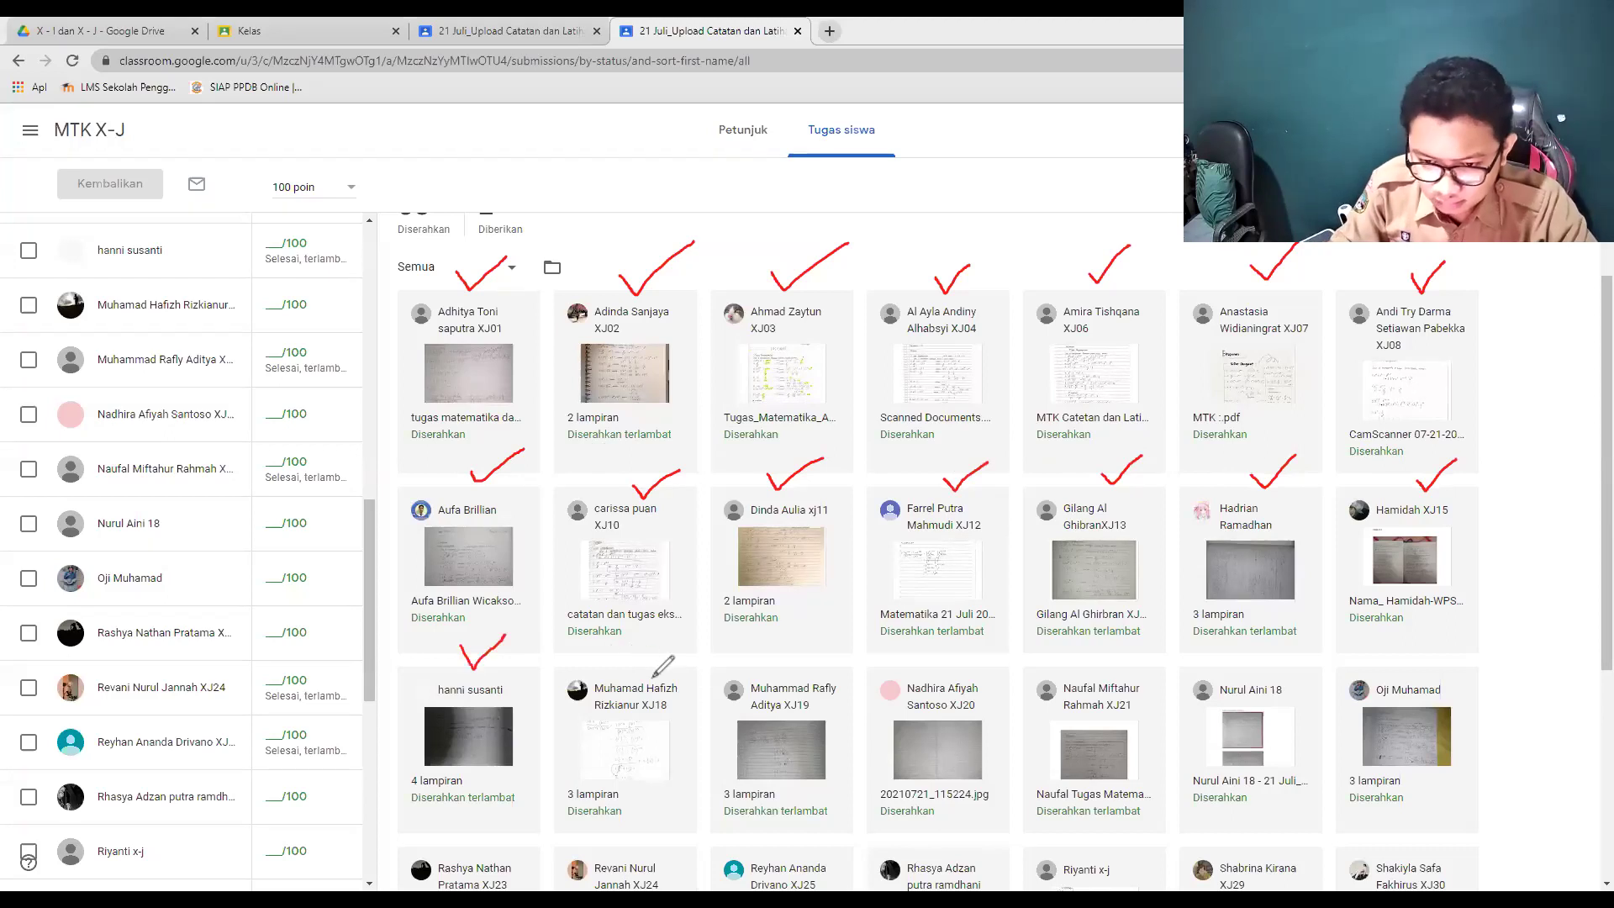
left_click_drag(632, 643, 691, 625)
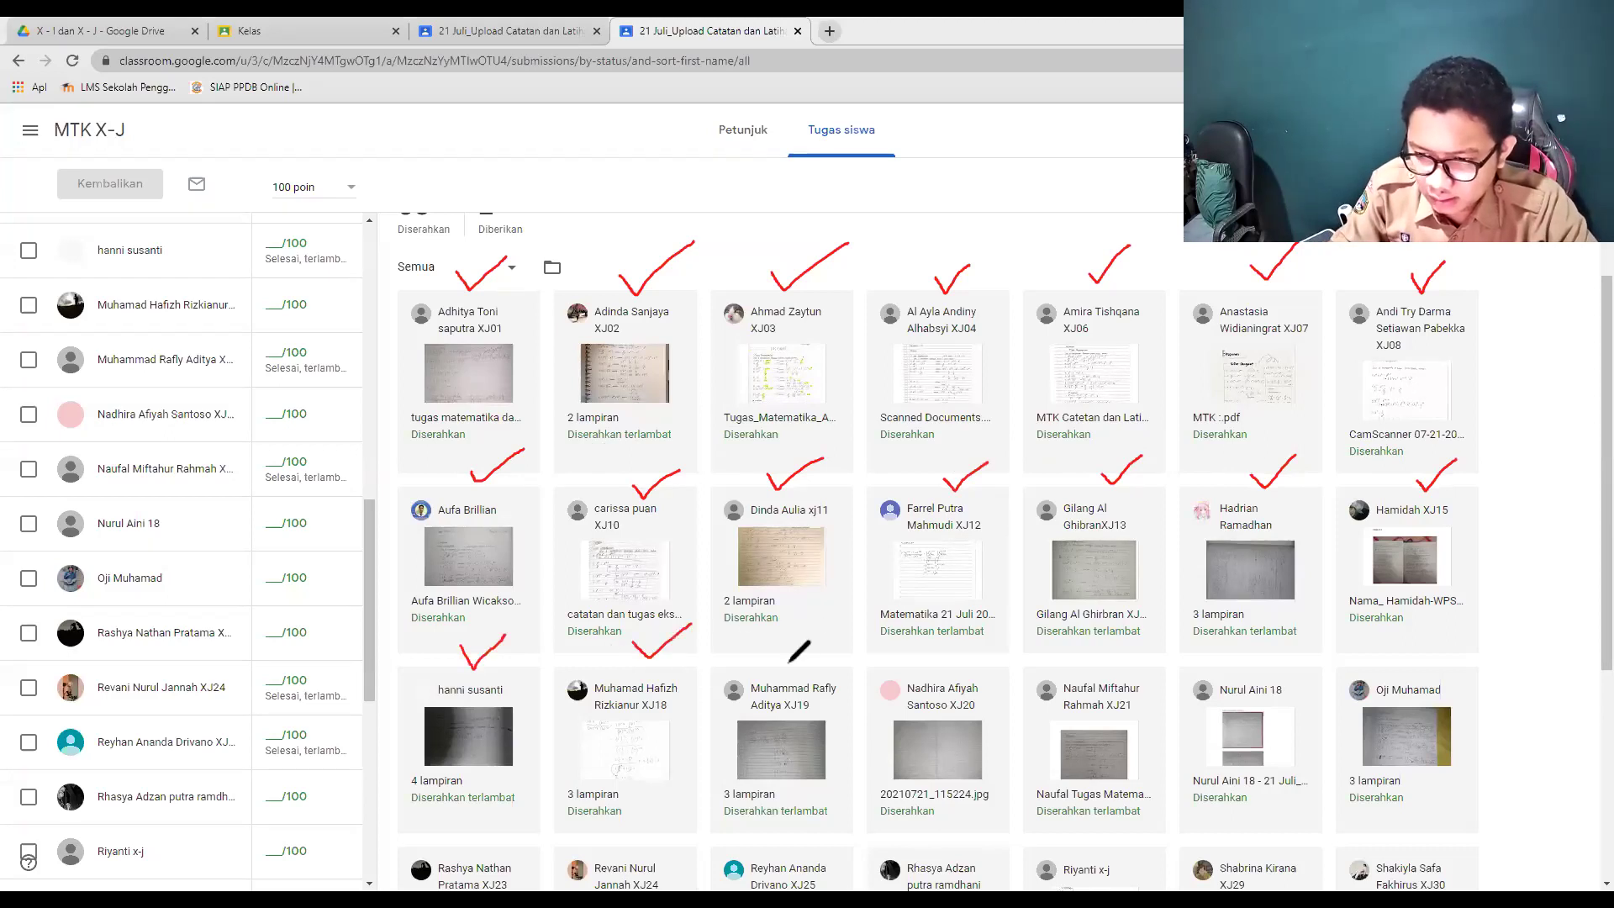
left_click_drag(792, 660, 837, 646)
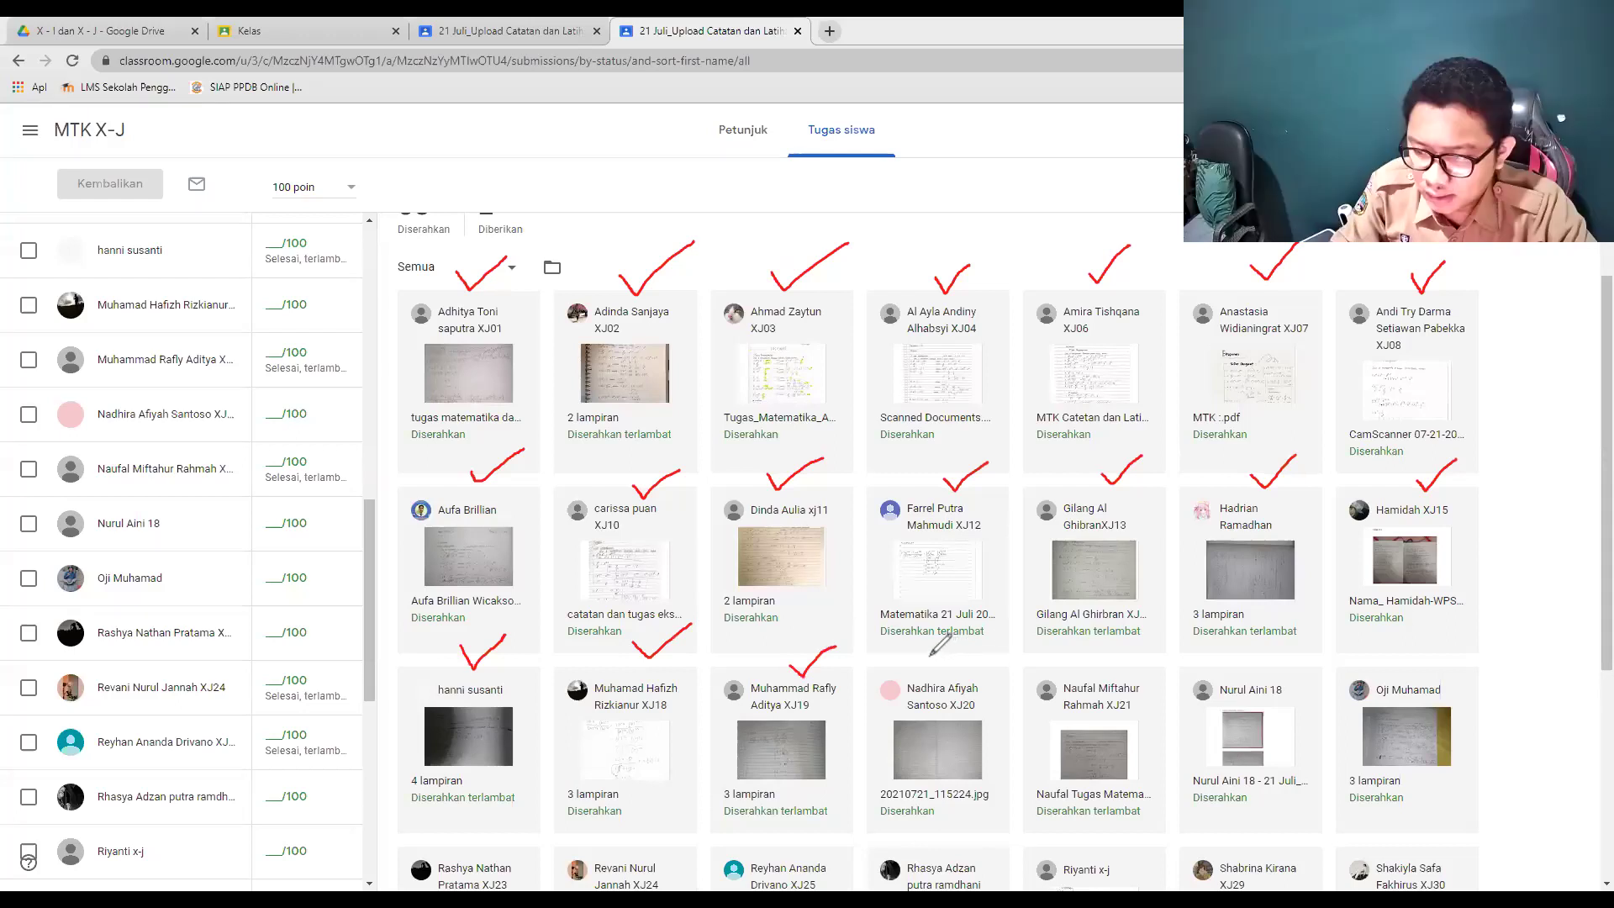
left_click_drag(943, 650, 973, 637)
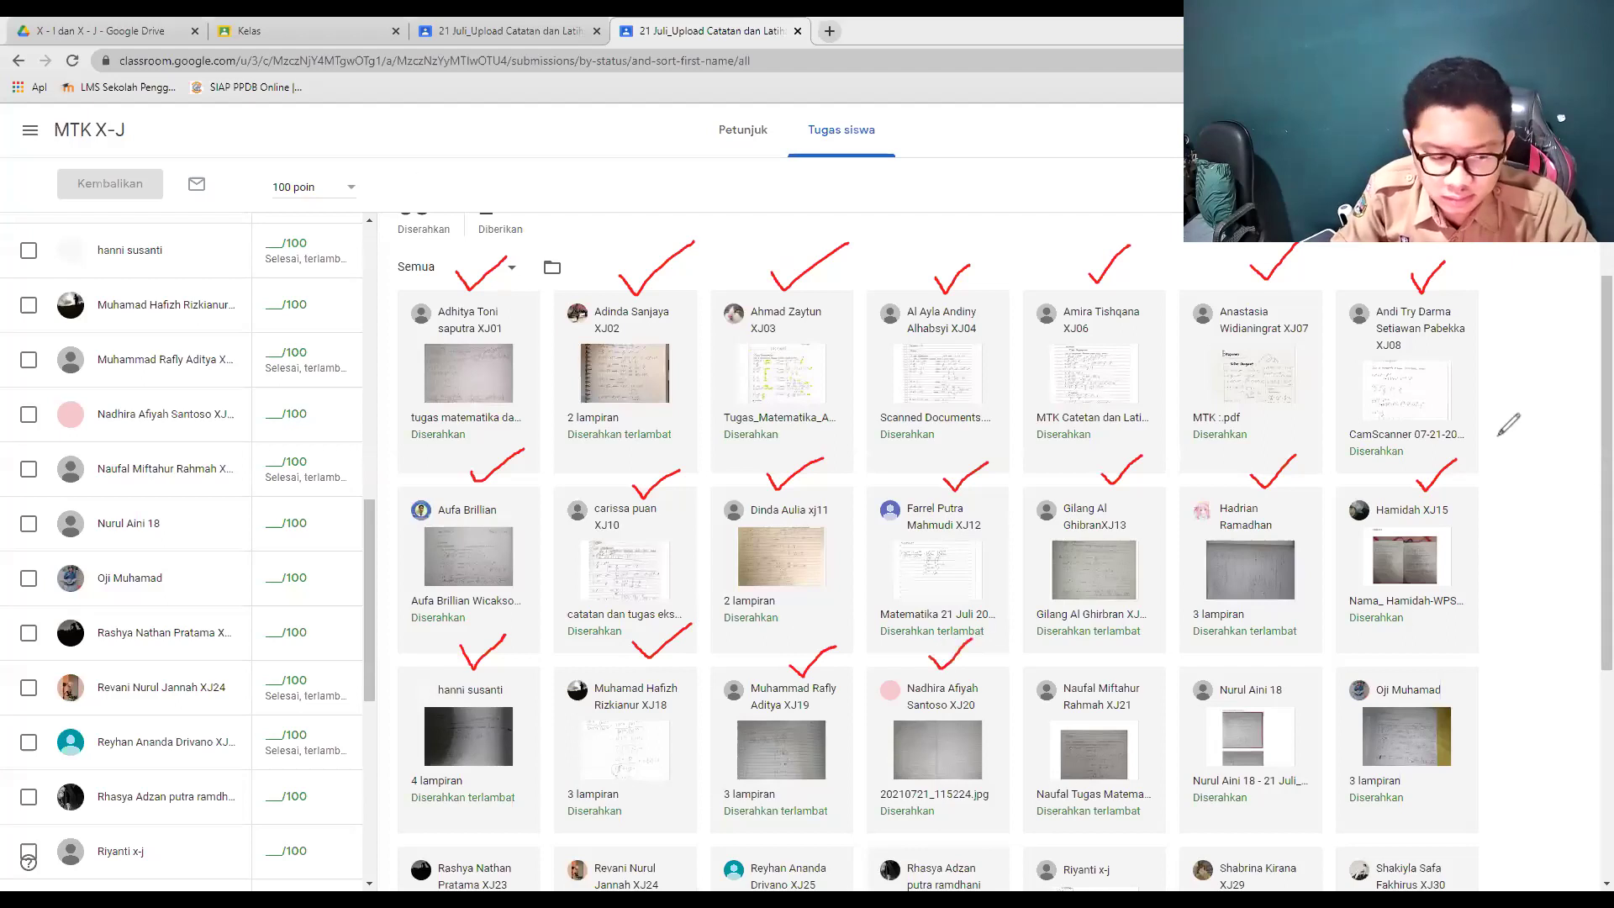
left_click_drag(1078, 662, 1141, 622)
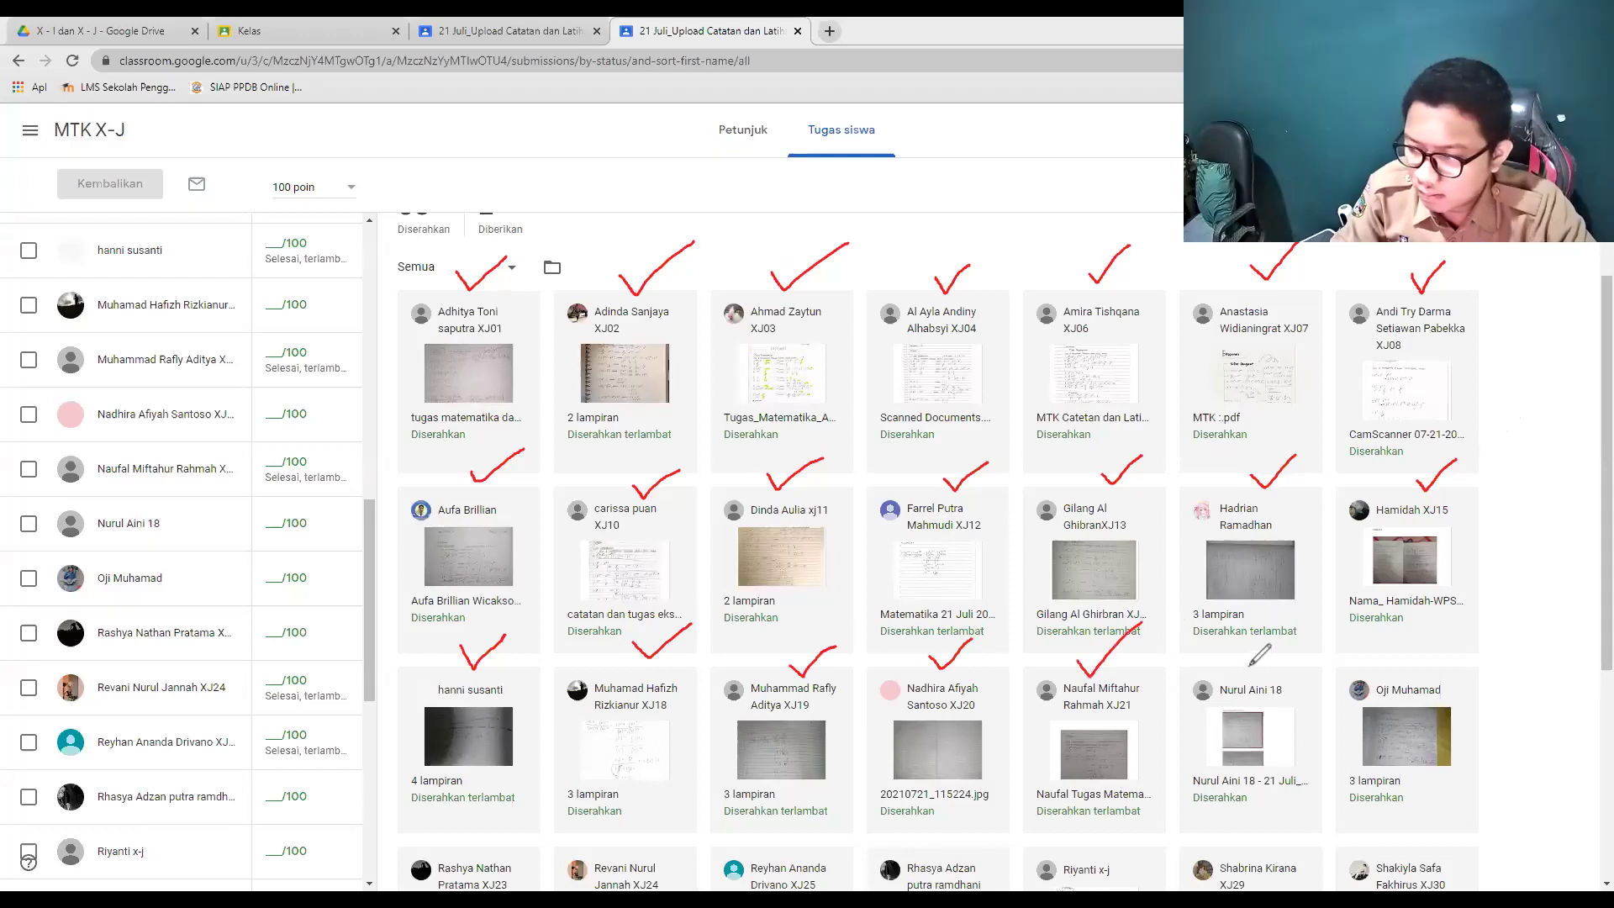
mouse_move(1253, 652)
left_mouse_down()
mouse_move(1298, 636)
mouse_move(1406, 666)
mouse_move(1445, 635)
left_mouse_up()
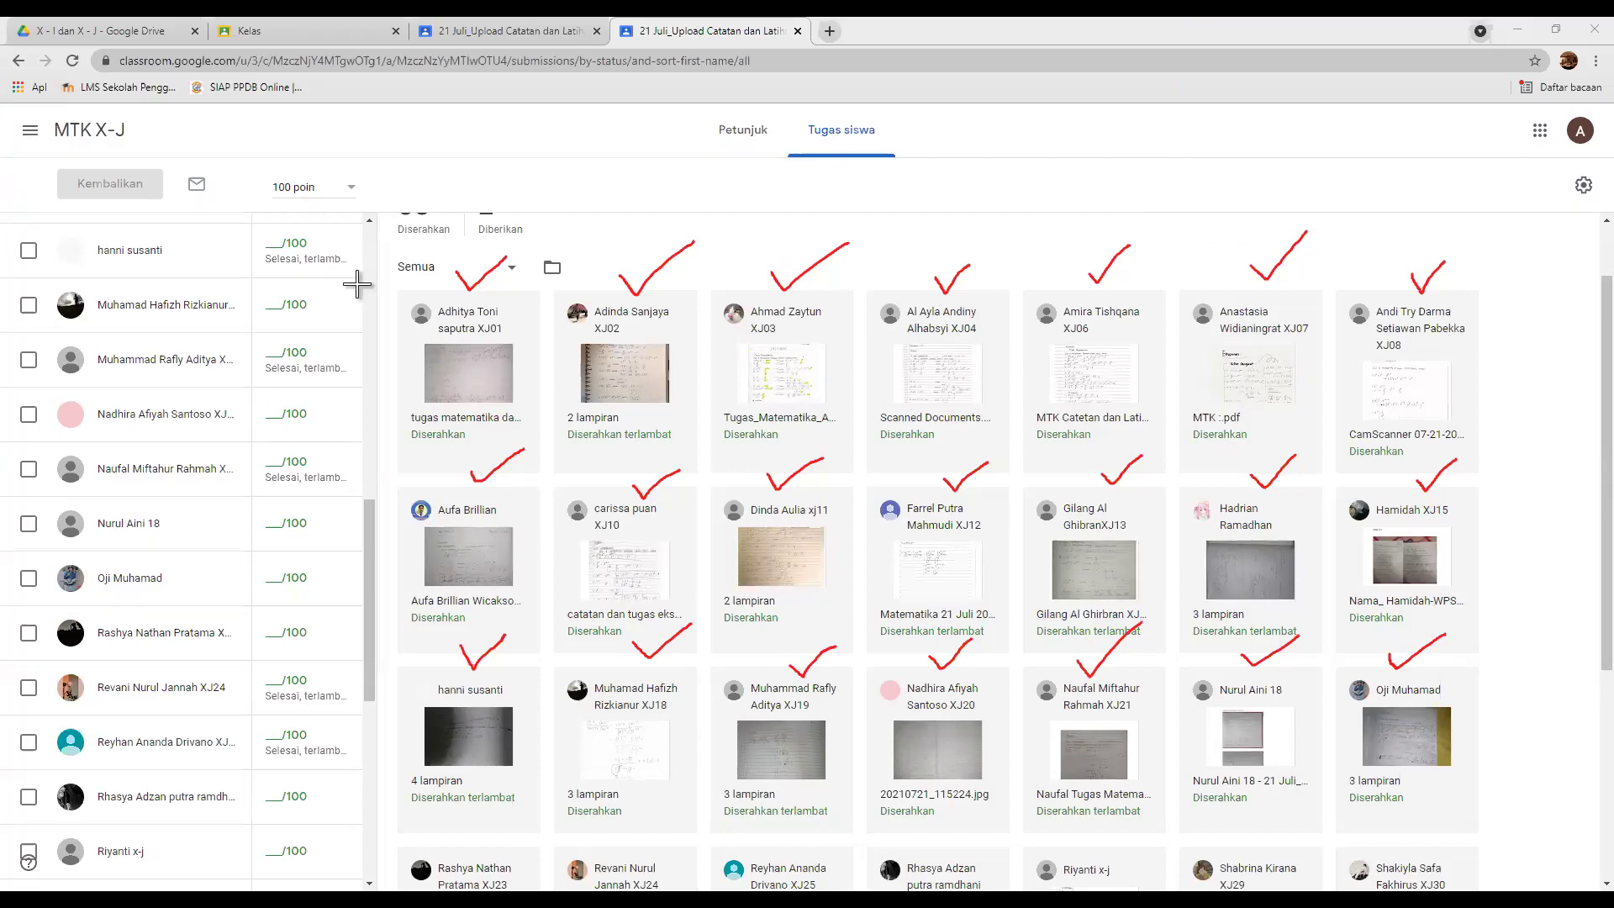
left_click_drag(1227, 690, 1193, 694)
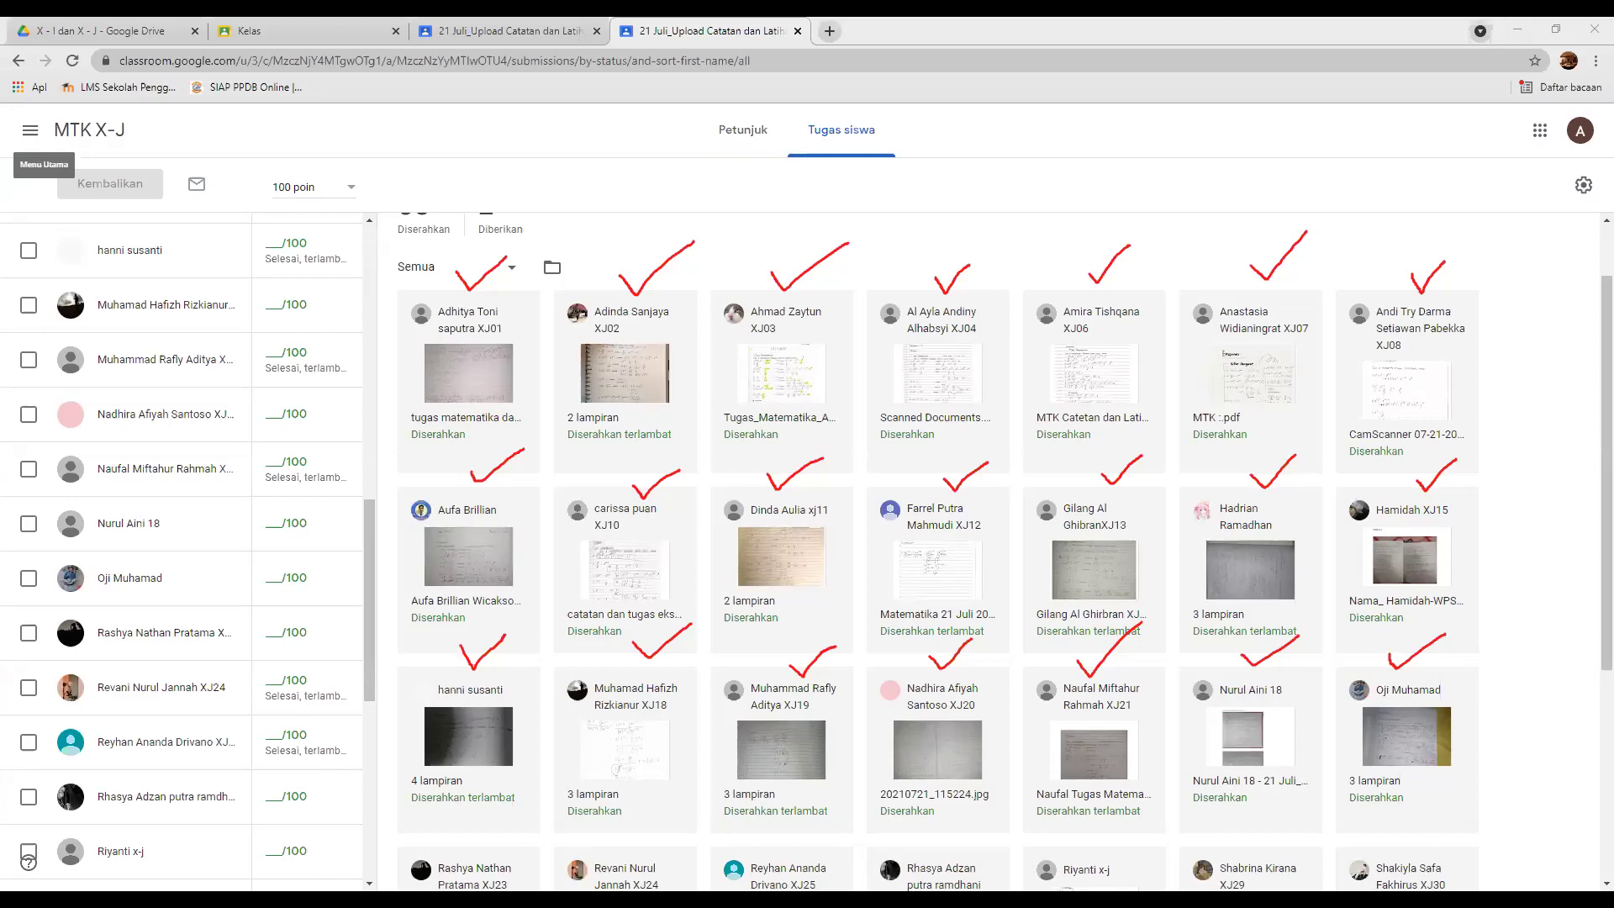
Step: Clear the existing annotations and draw a check mark above each of the seven student cards in the fourth row
key("e")
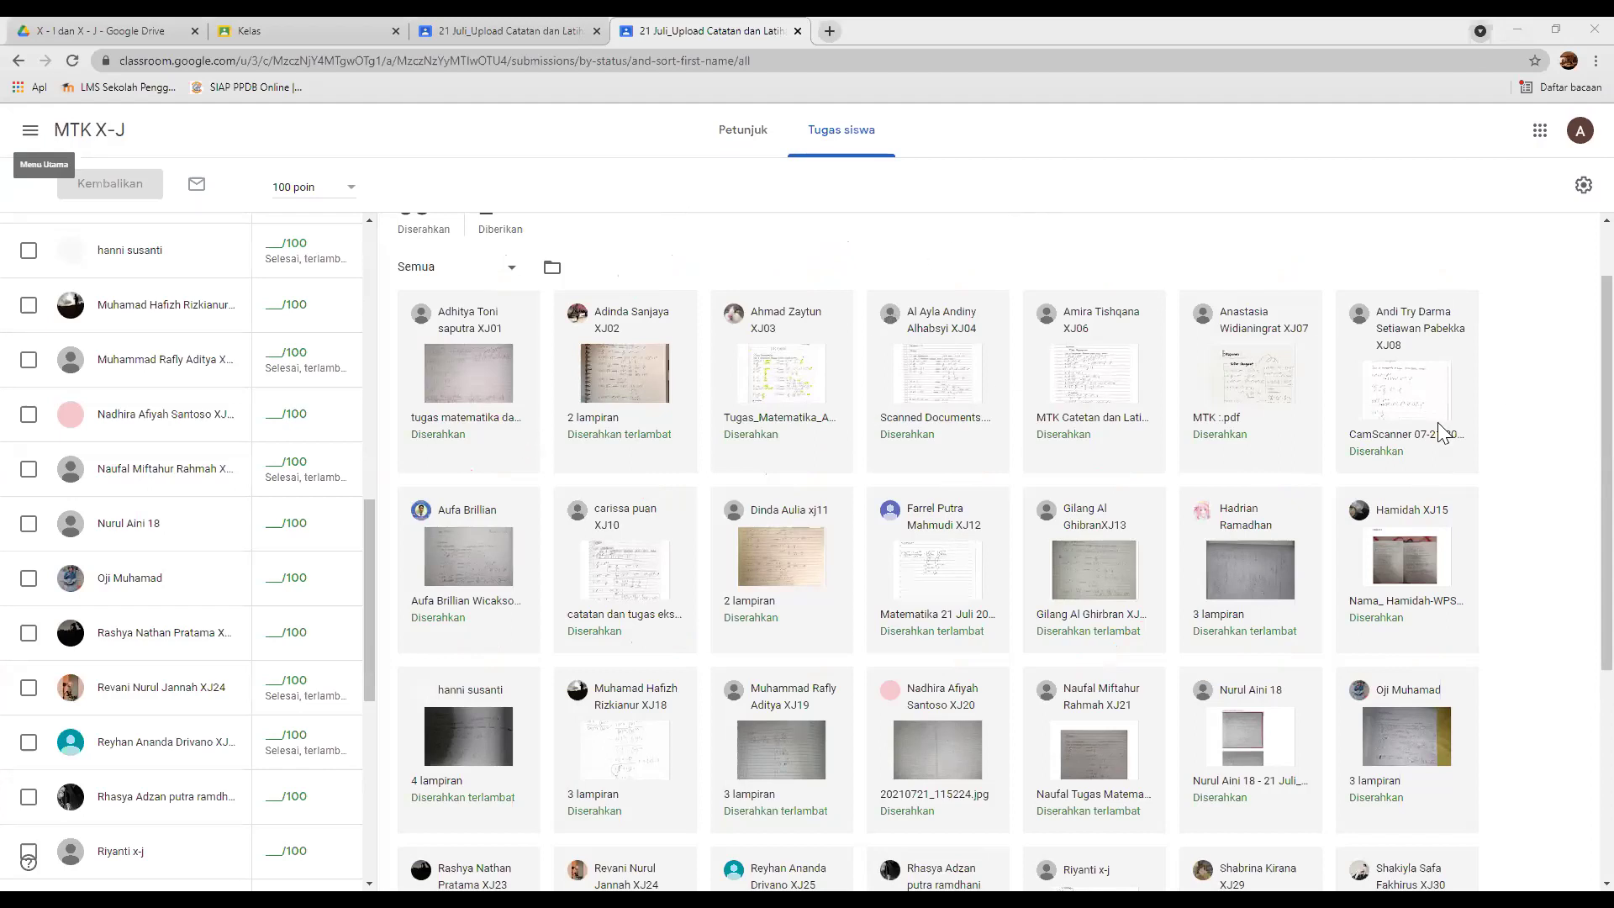
scroll(1202, 503, "down", 4)
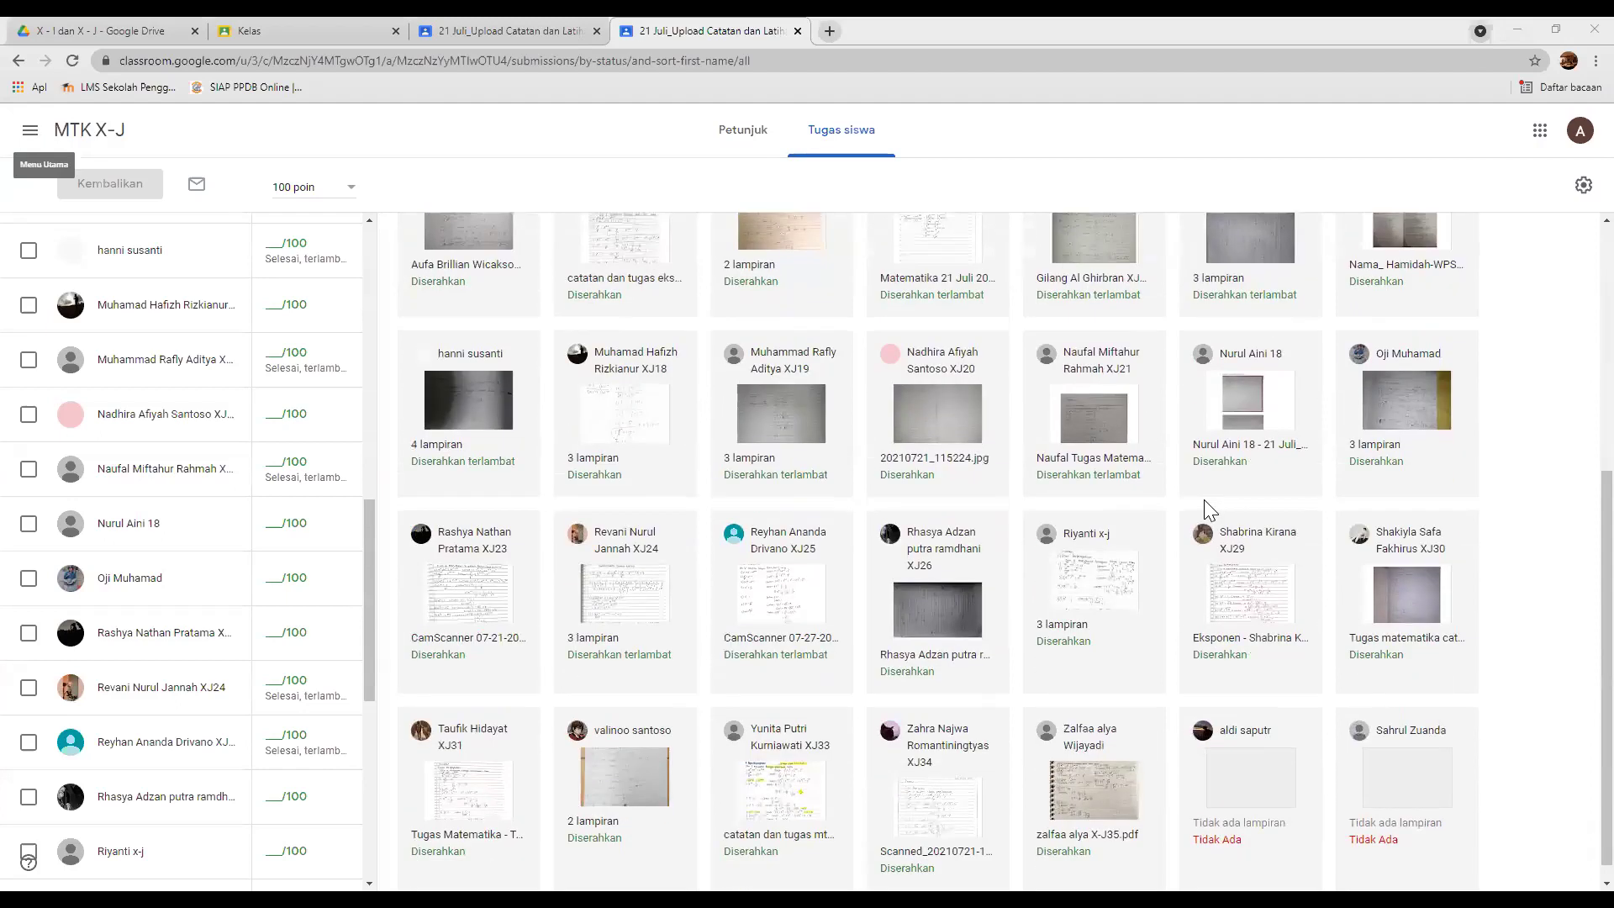
scroll(1205, 507, "down", 1)
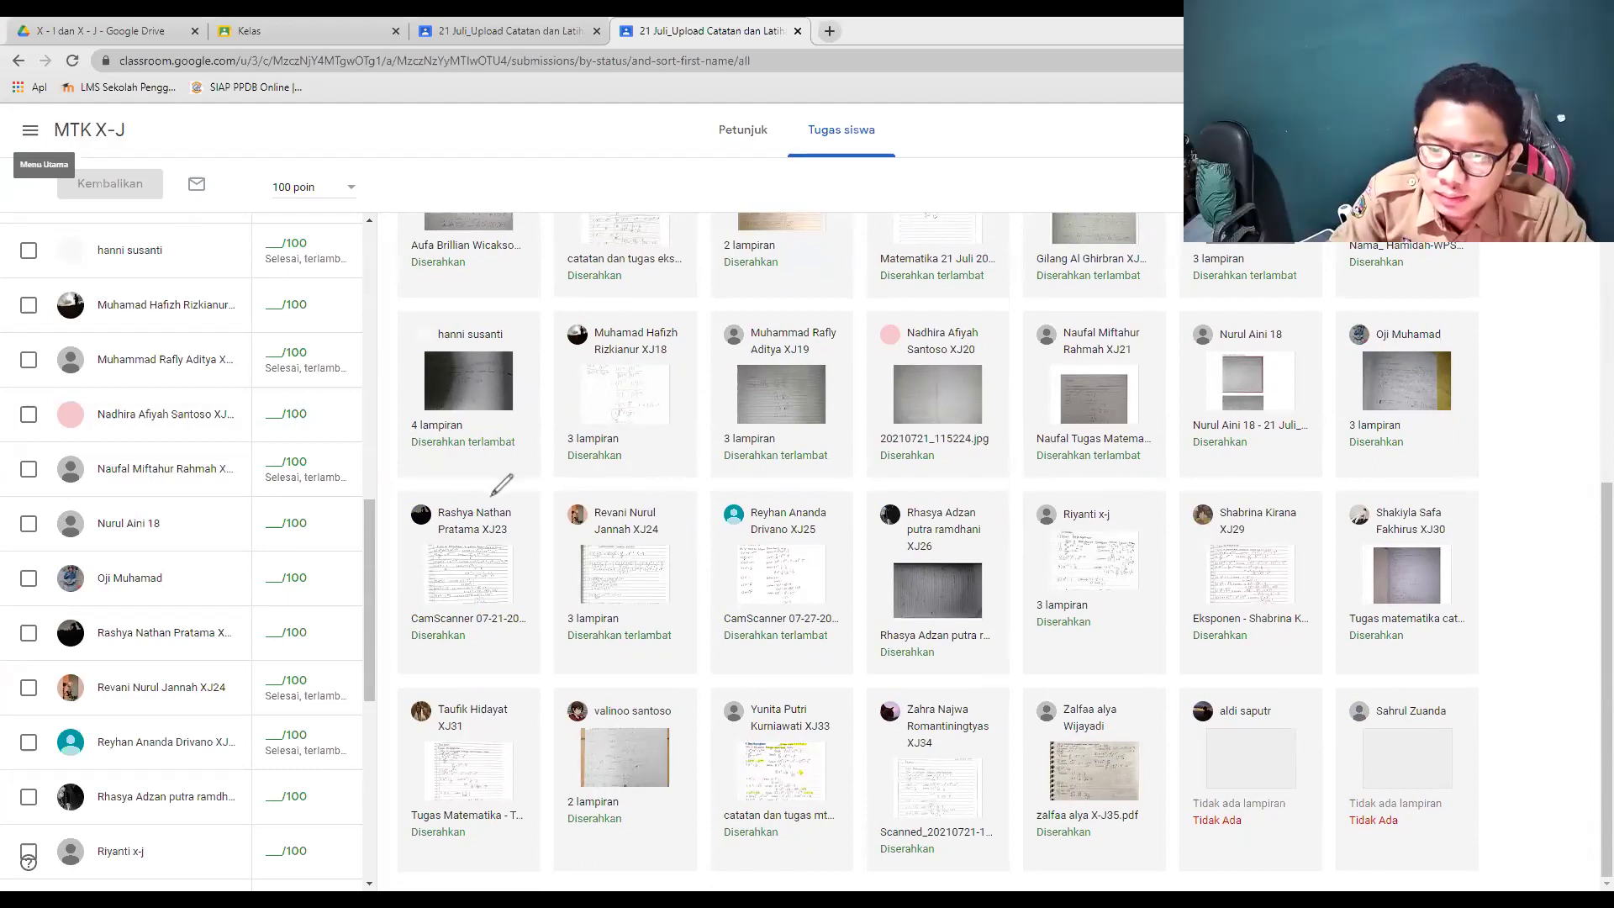
left_click_drag(476, 476, 531, 461)
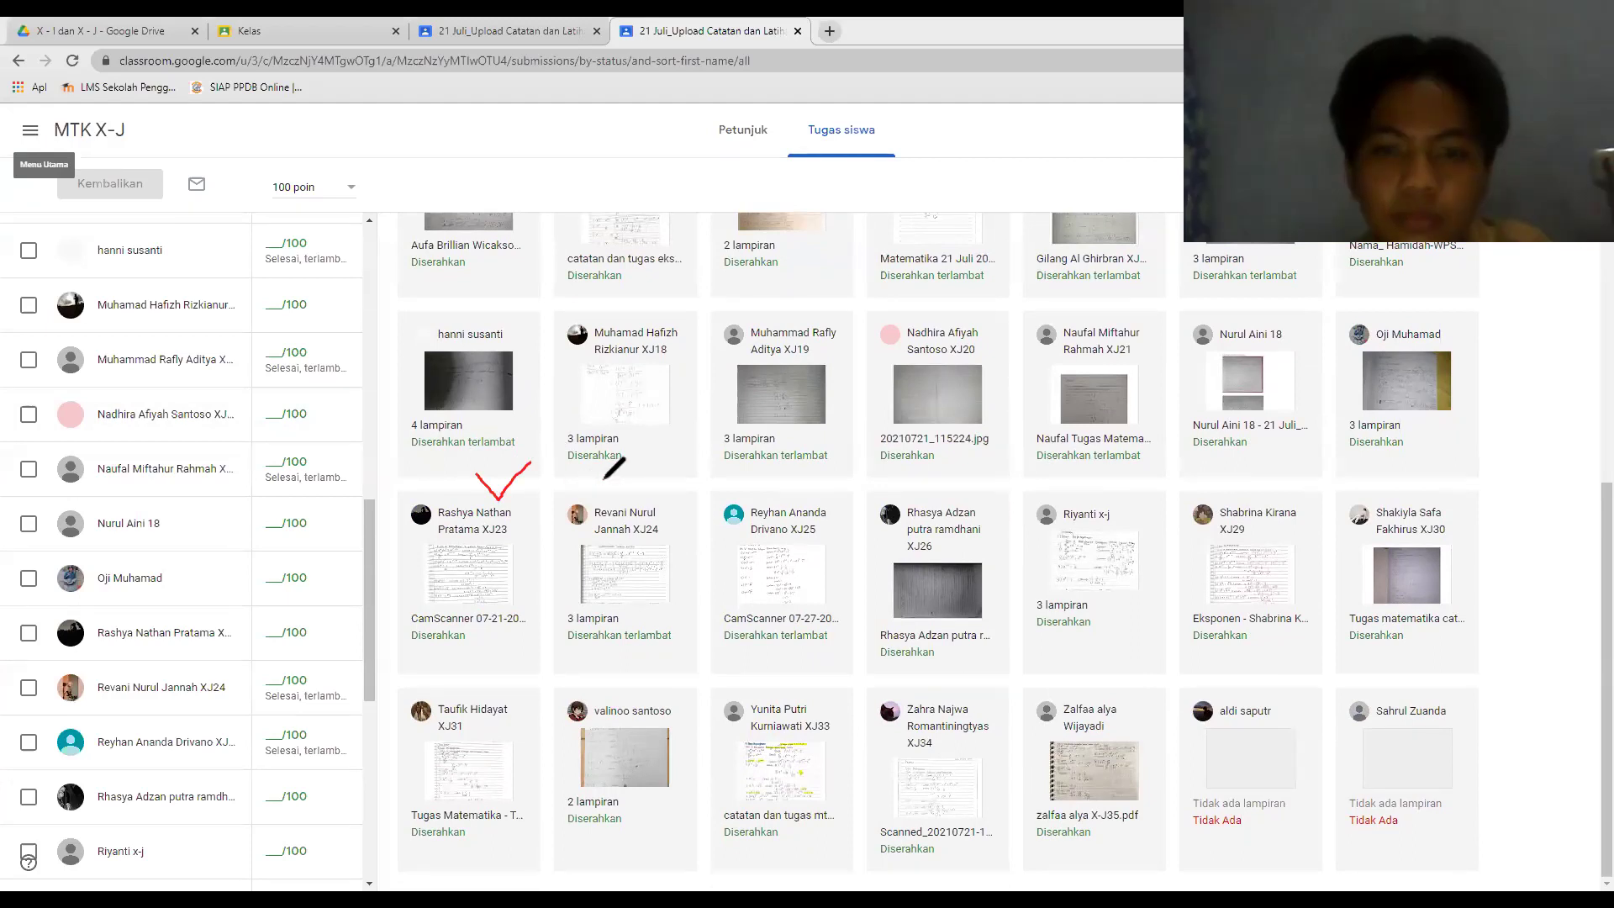
left_click_drag(621, 480, 690, 457)
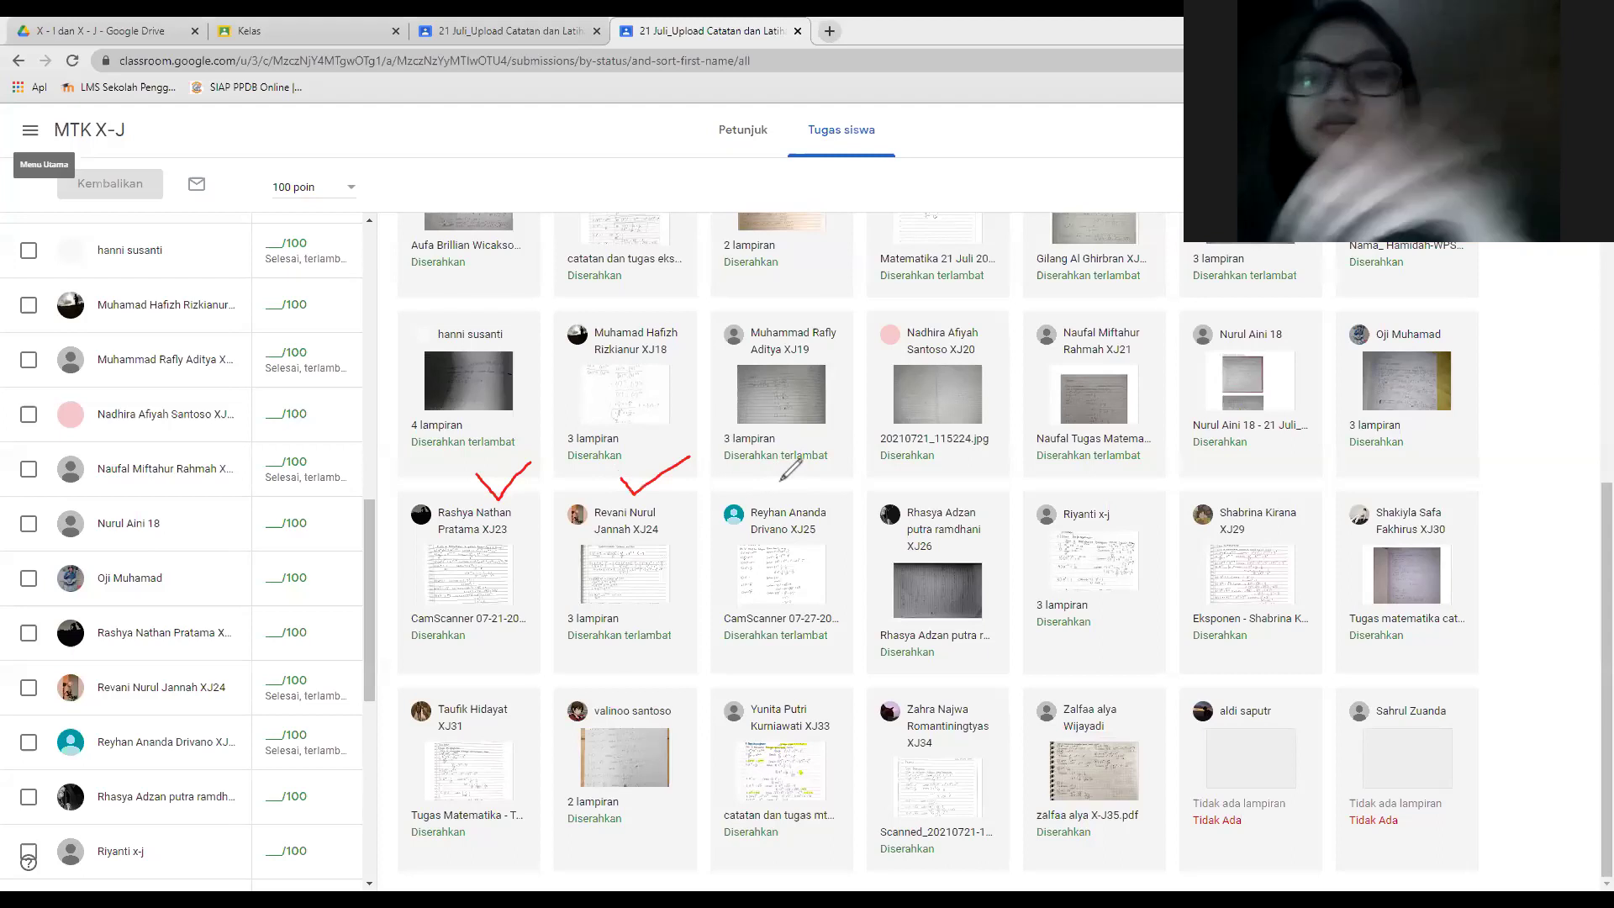
left_click_drag(781, 480, 844, 460)
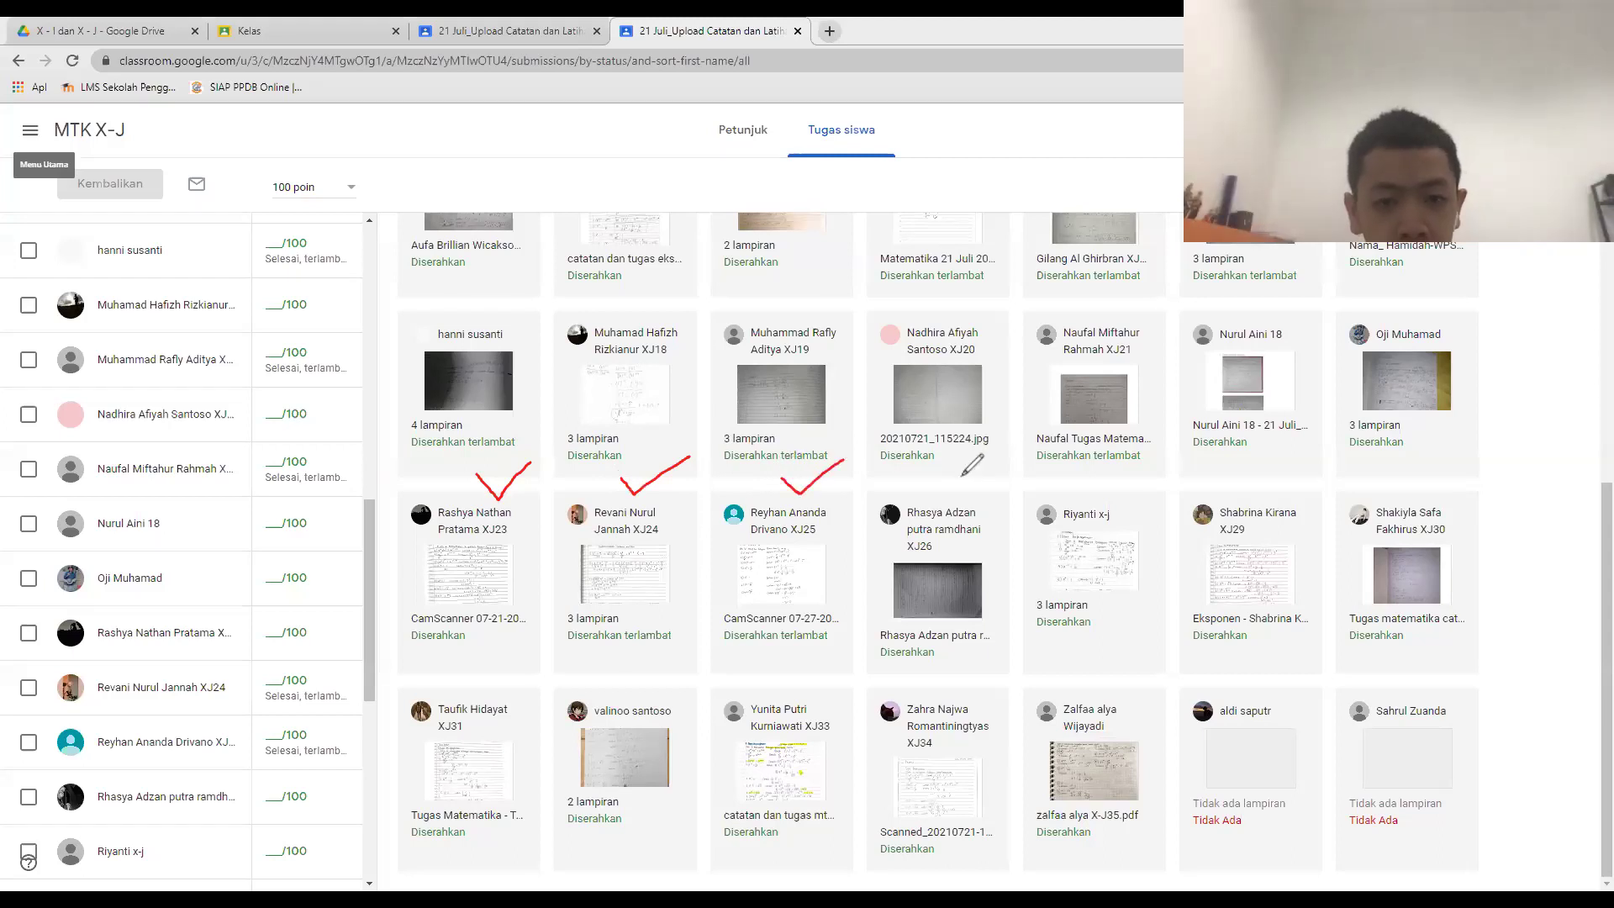
mouse_move(965, 478)
left_mouse_down()
mouse_move(982, 496)
mouse_move(1009, 471)
left_mouse_up()
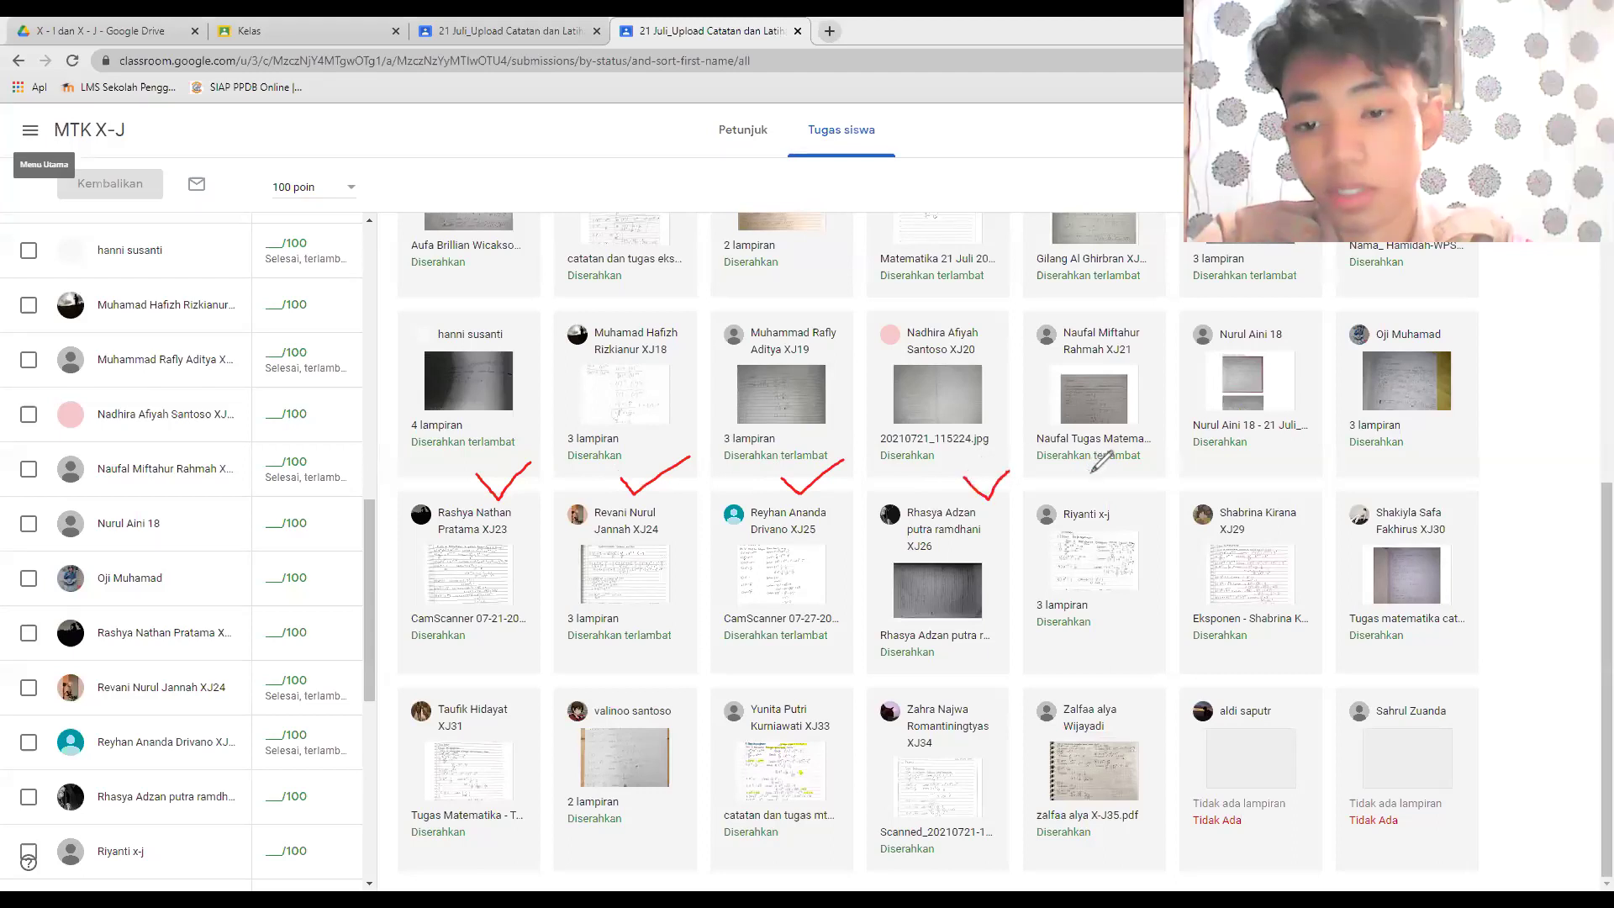
left_click_drag(1091, 481, 1125, 465)
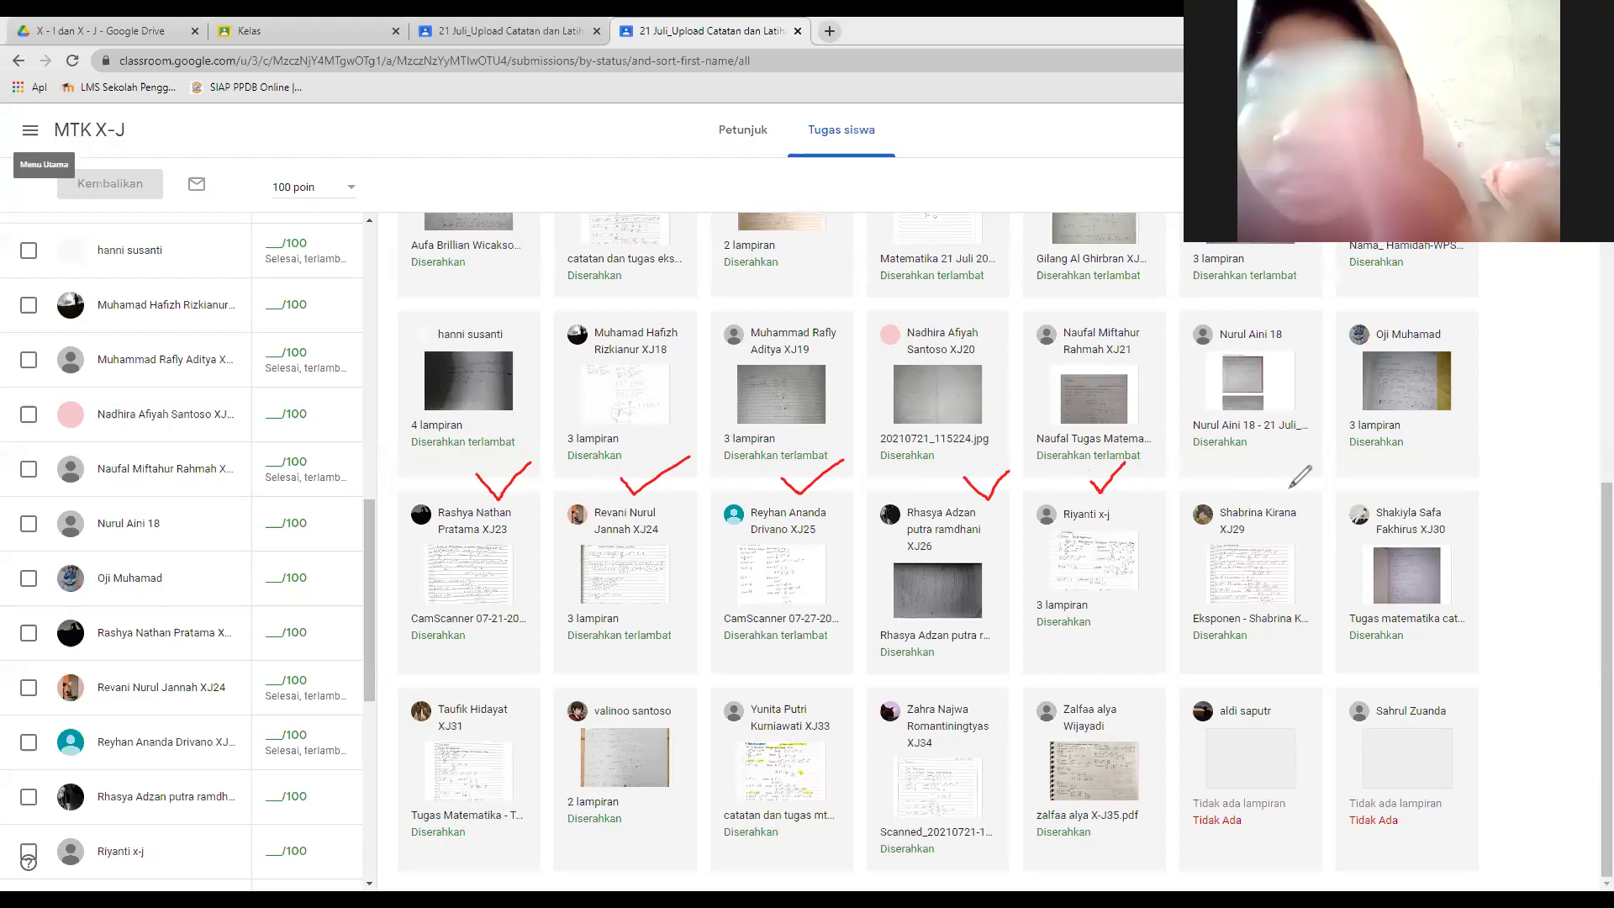
left_click_drag(1244, 481, 1282, 468)
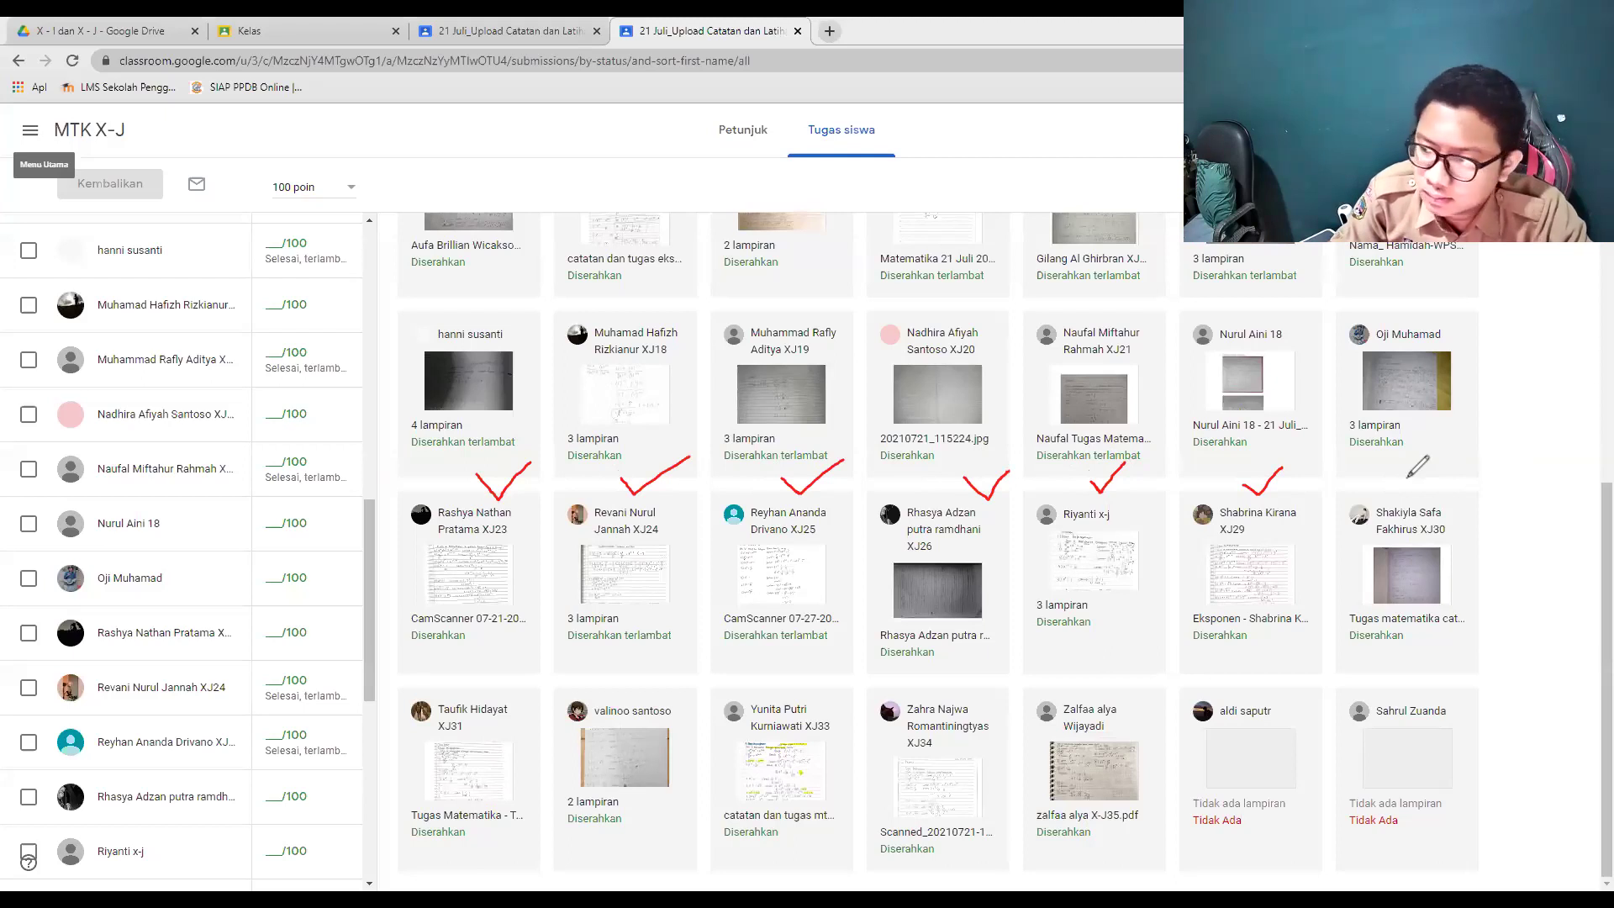
mouse_move(1403, 499)
left_mouse_down()
mouse_move(1417, 473)
mouse_move(1402, 505)
left_mouse_up()
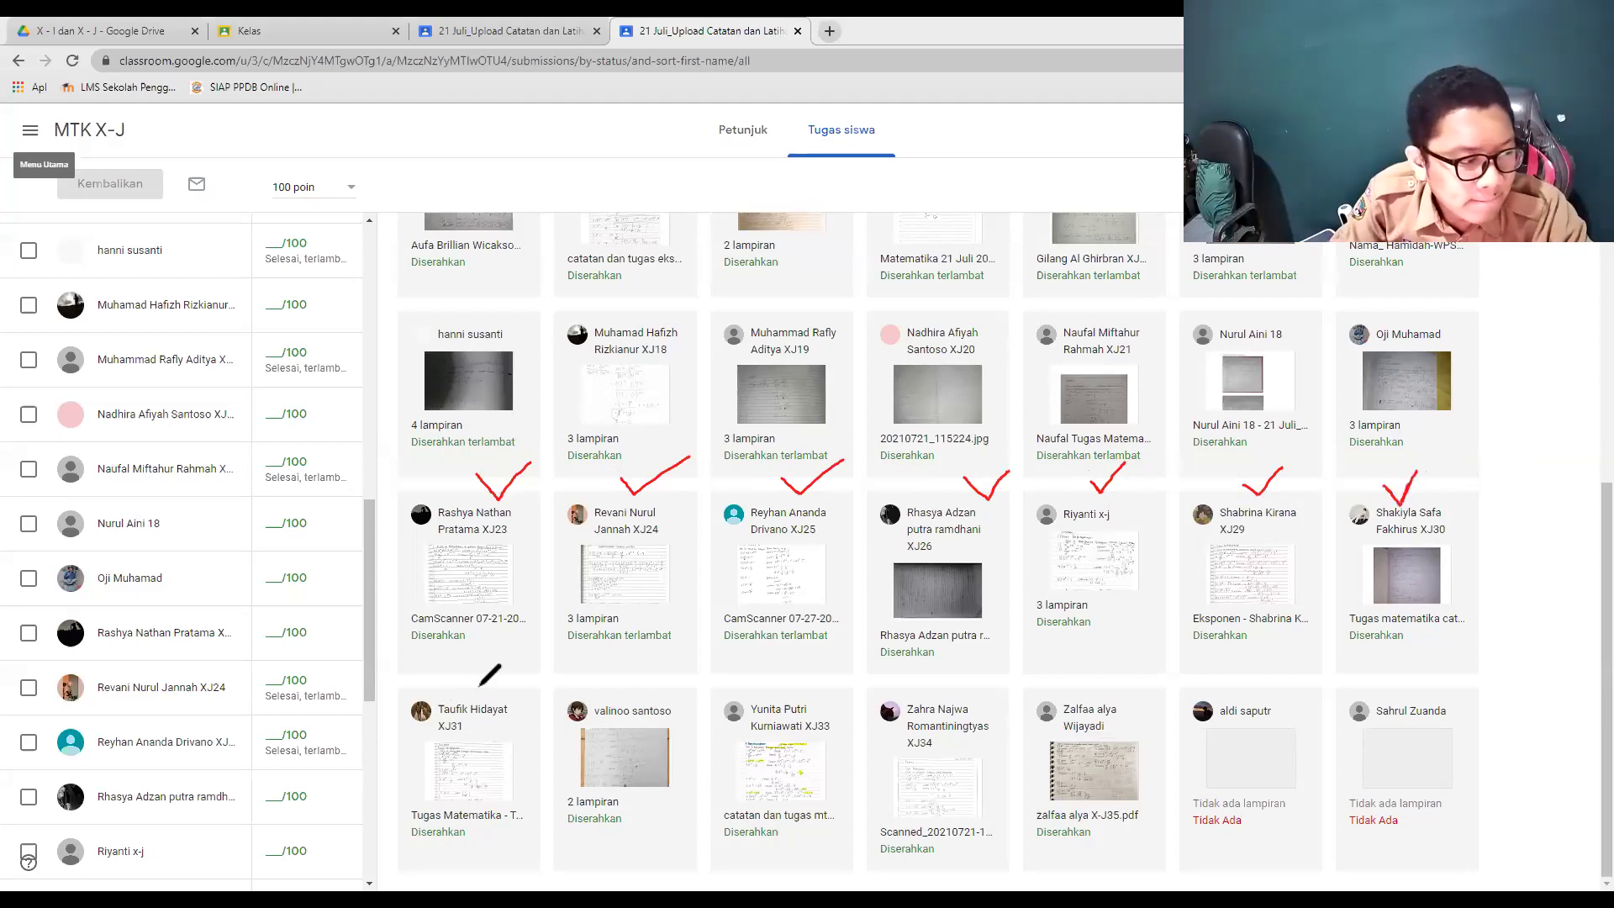
Step: Annotate the first six student cards in the fifth row, writing "A" above the second and check marks above the others
left_click_drag(464, 660, 550, 629)
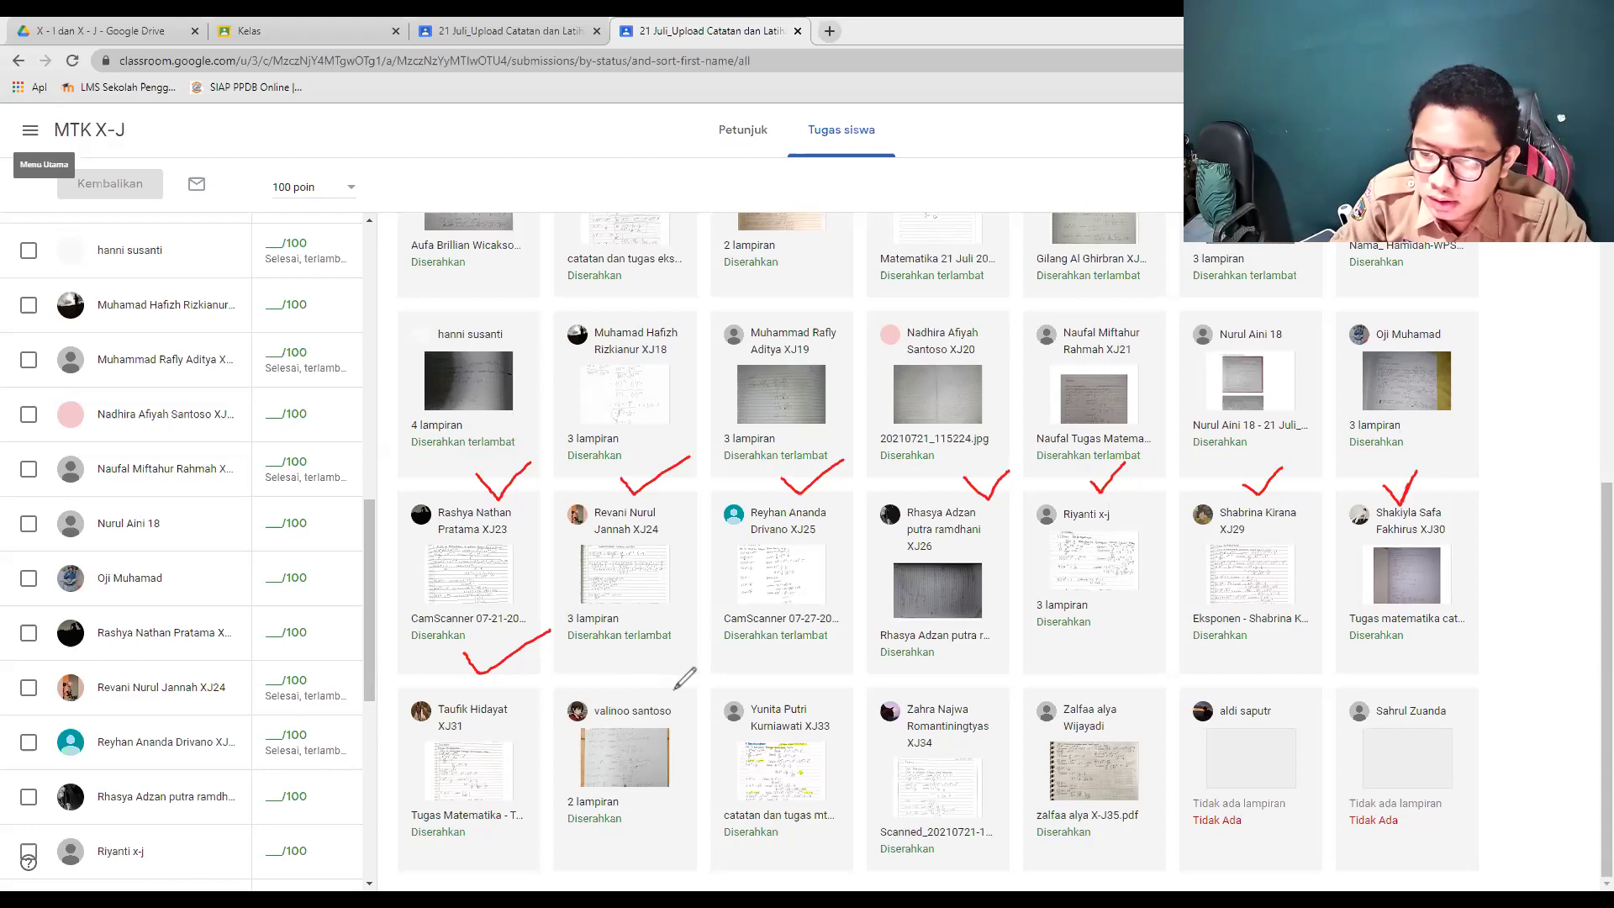
mouse_move(616, 694)
left_mouse_down()
mouse_move(647, 694)
mouse_move(647, 672)
left_mouse_up()
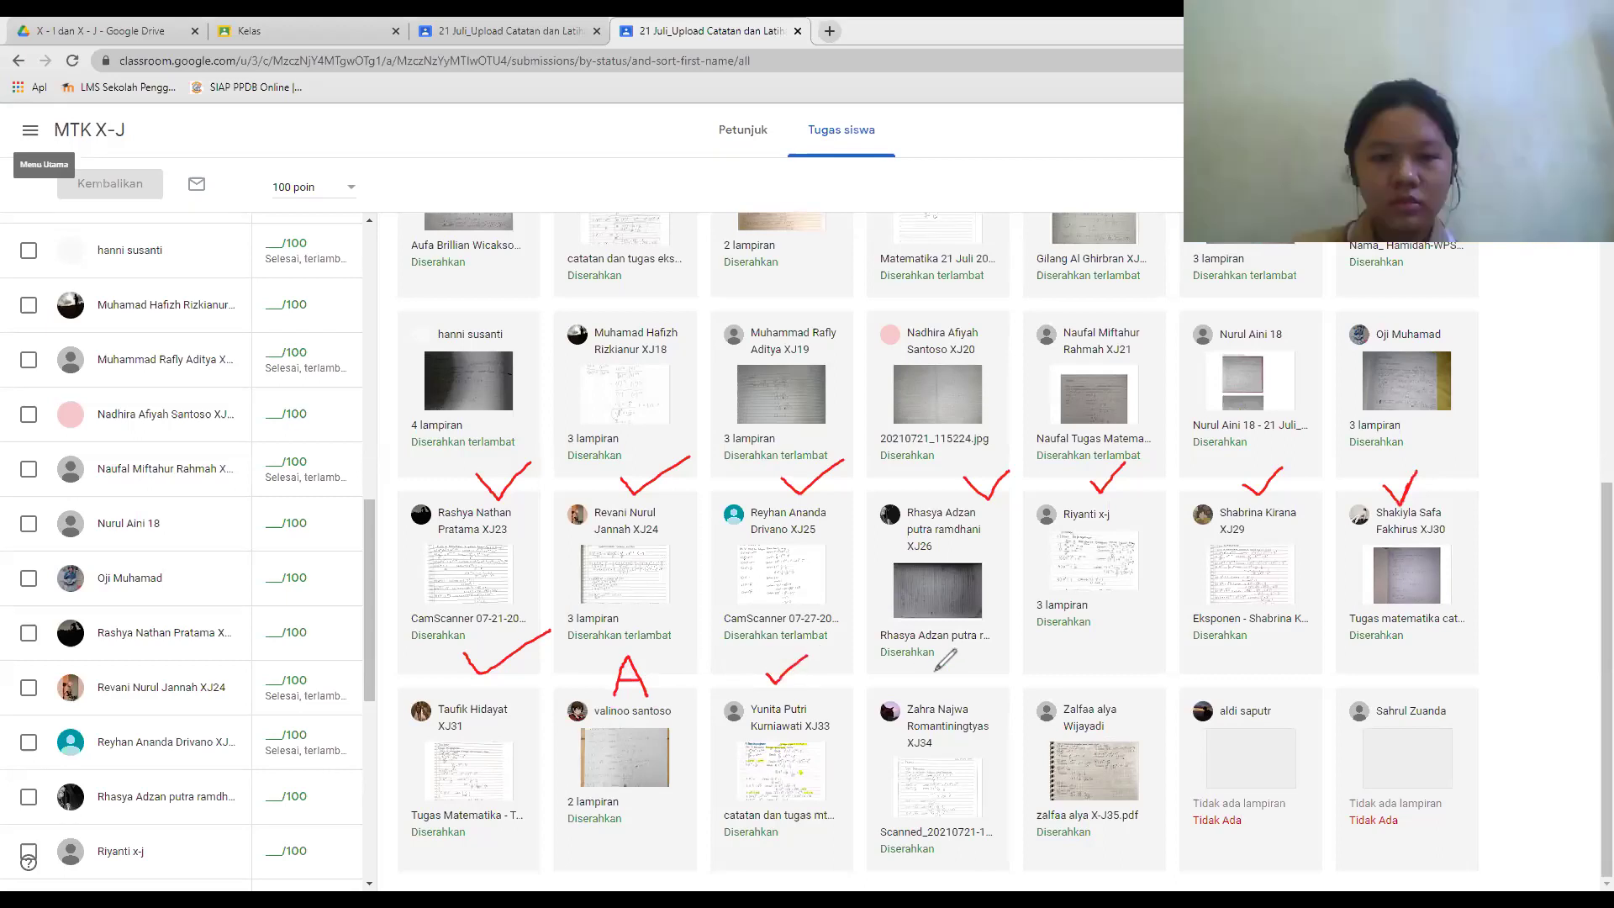
left_click_drag(945, 680, 979, 652)
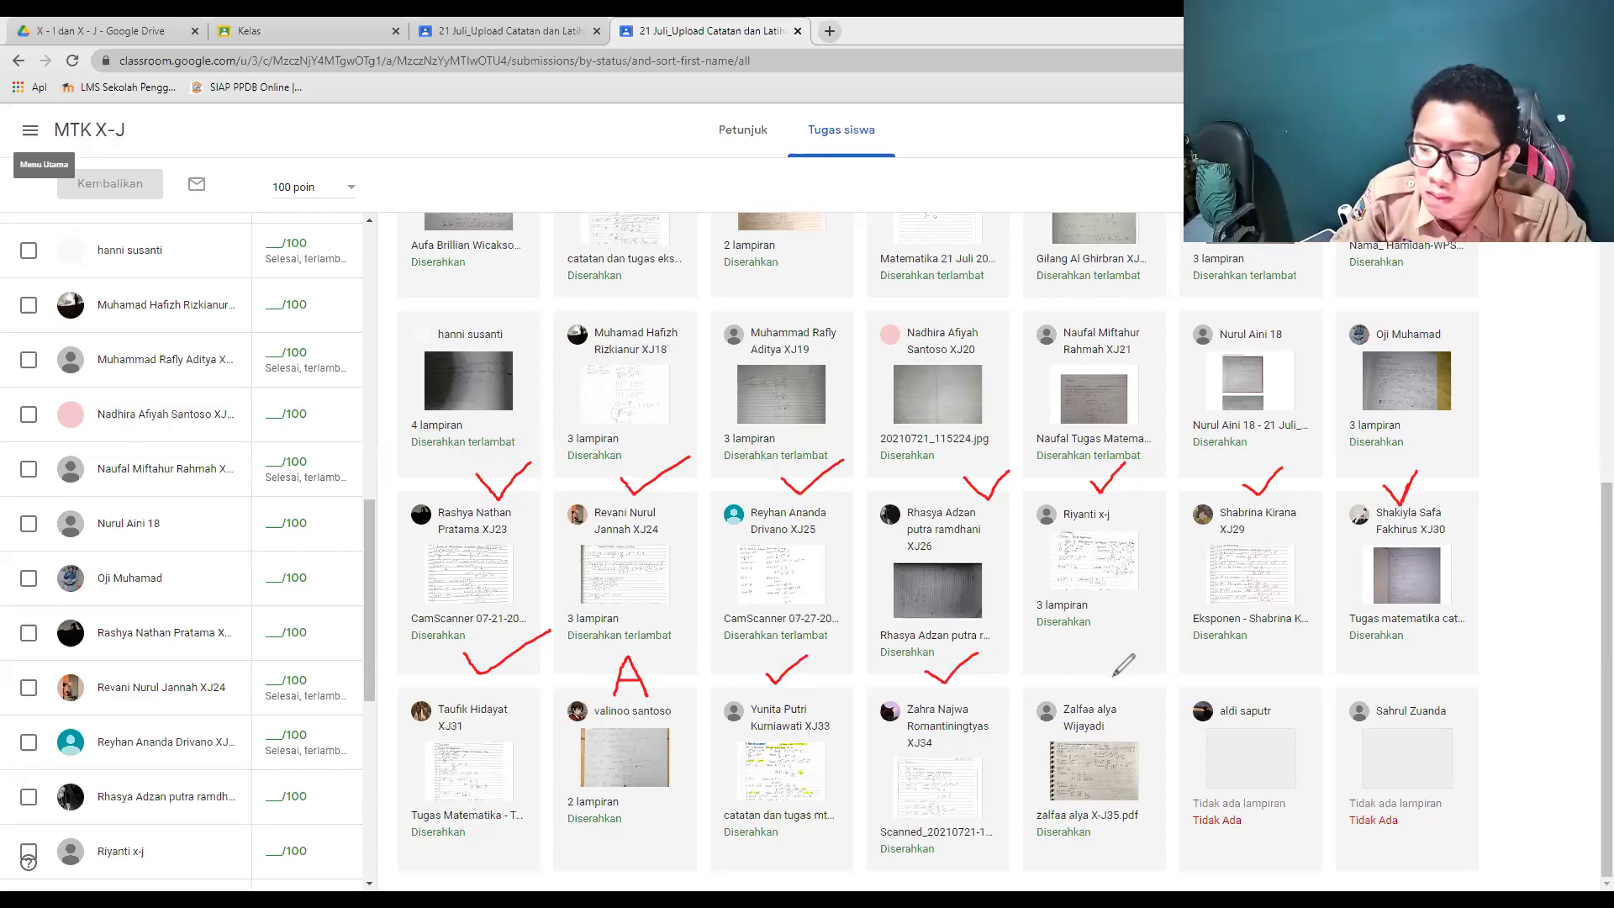
left_click_drag(1081, 672, 1119, 660)
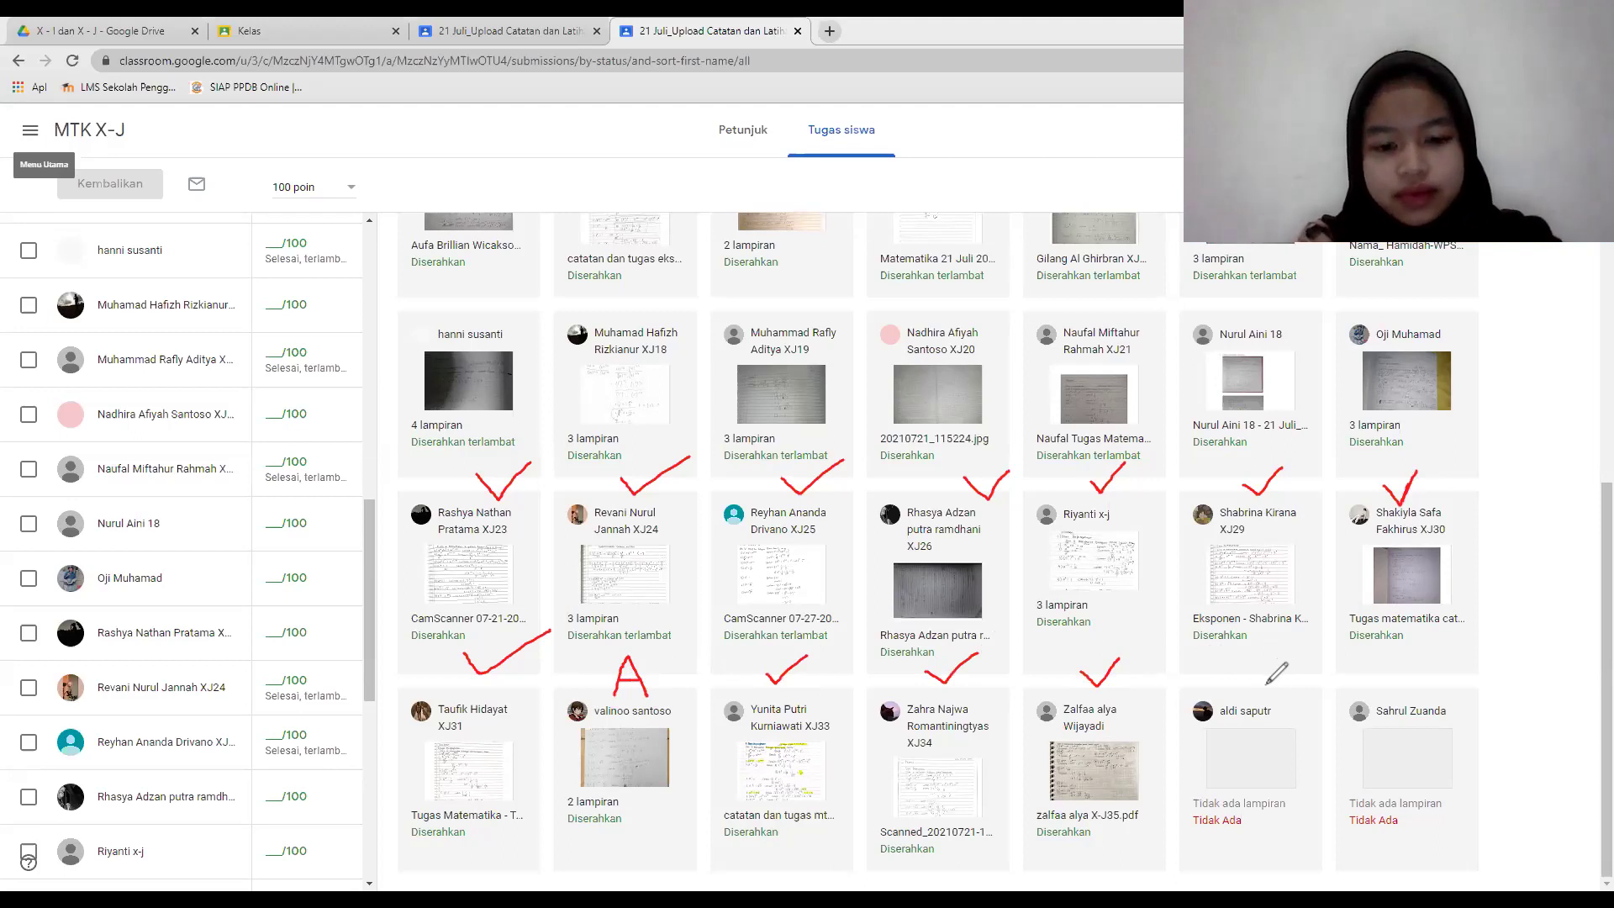
mouse_move(1236, 660)
left_mouse_down()
mouse_move(1255, 673)
mouse_move(1295, 640)
left_mouse_up()
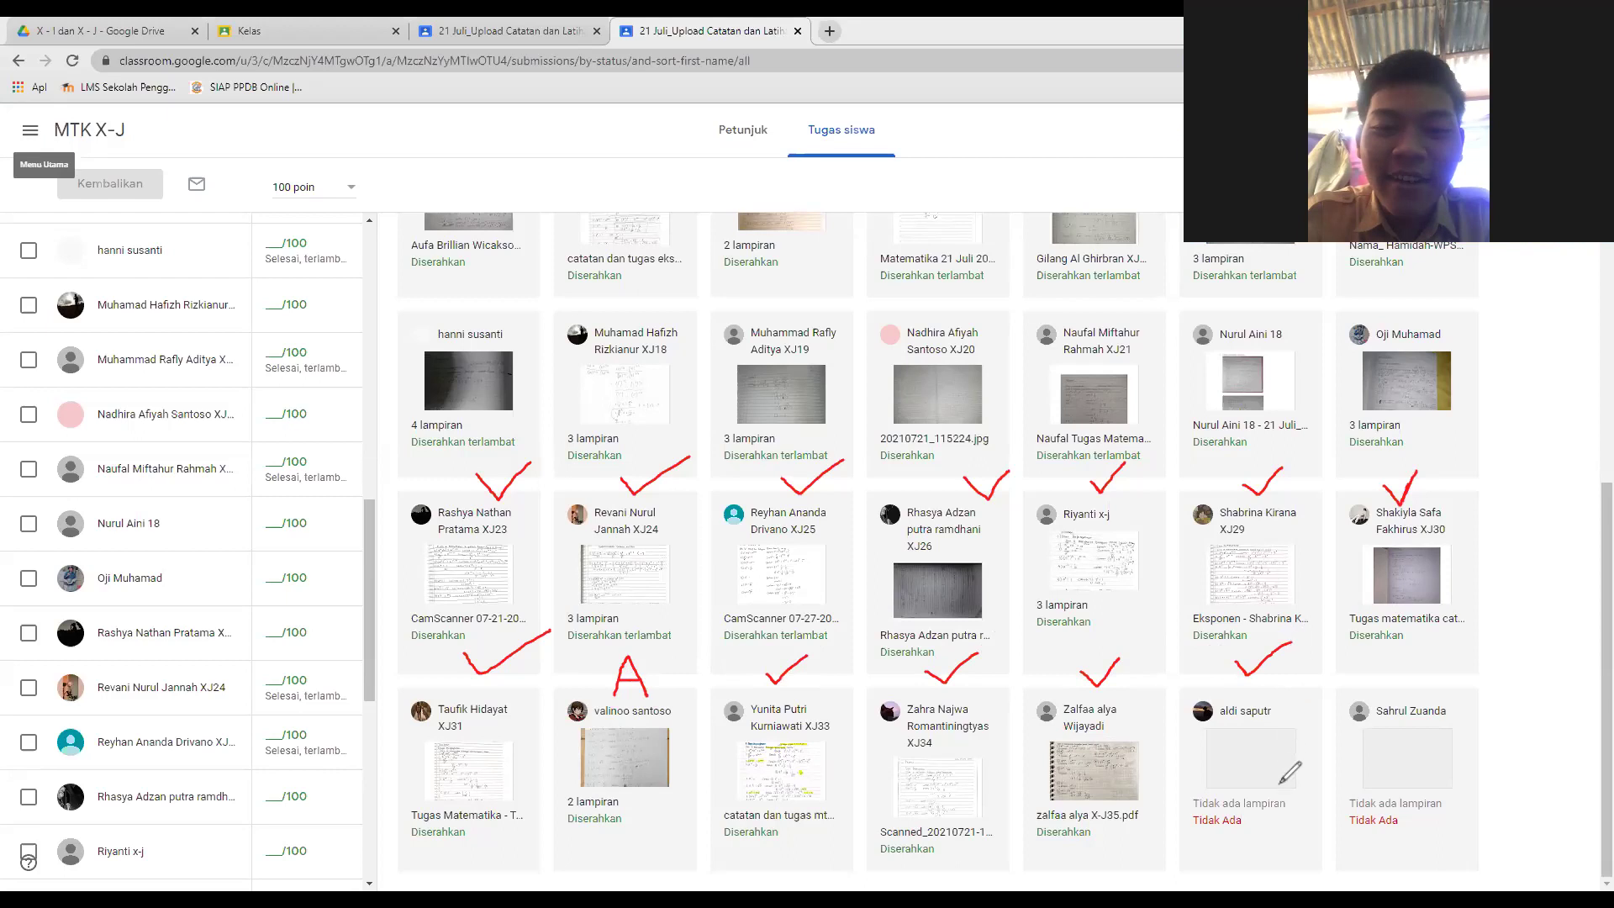